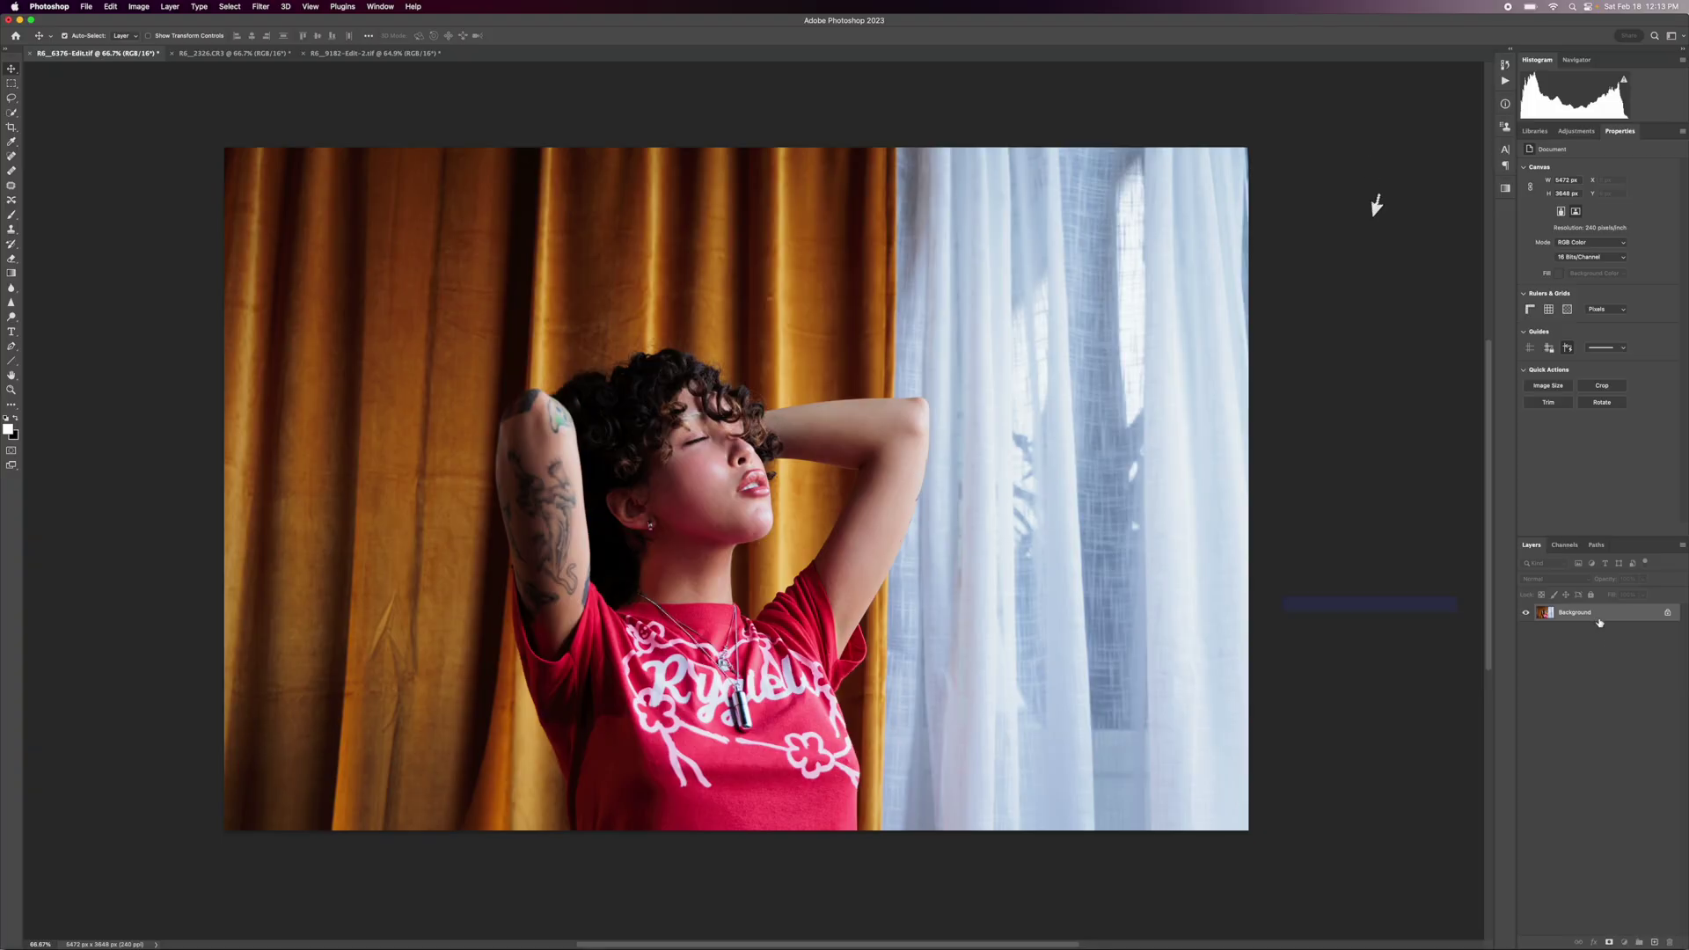
# Duplicate the portrait layer and give the copy a 19-pixel Gaussian Blur.
pyautogui.press('super+j')
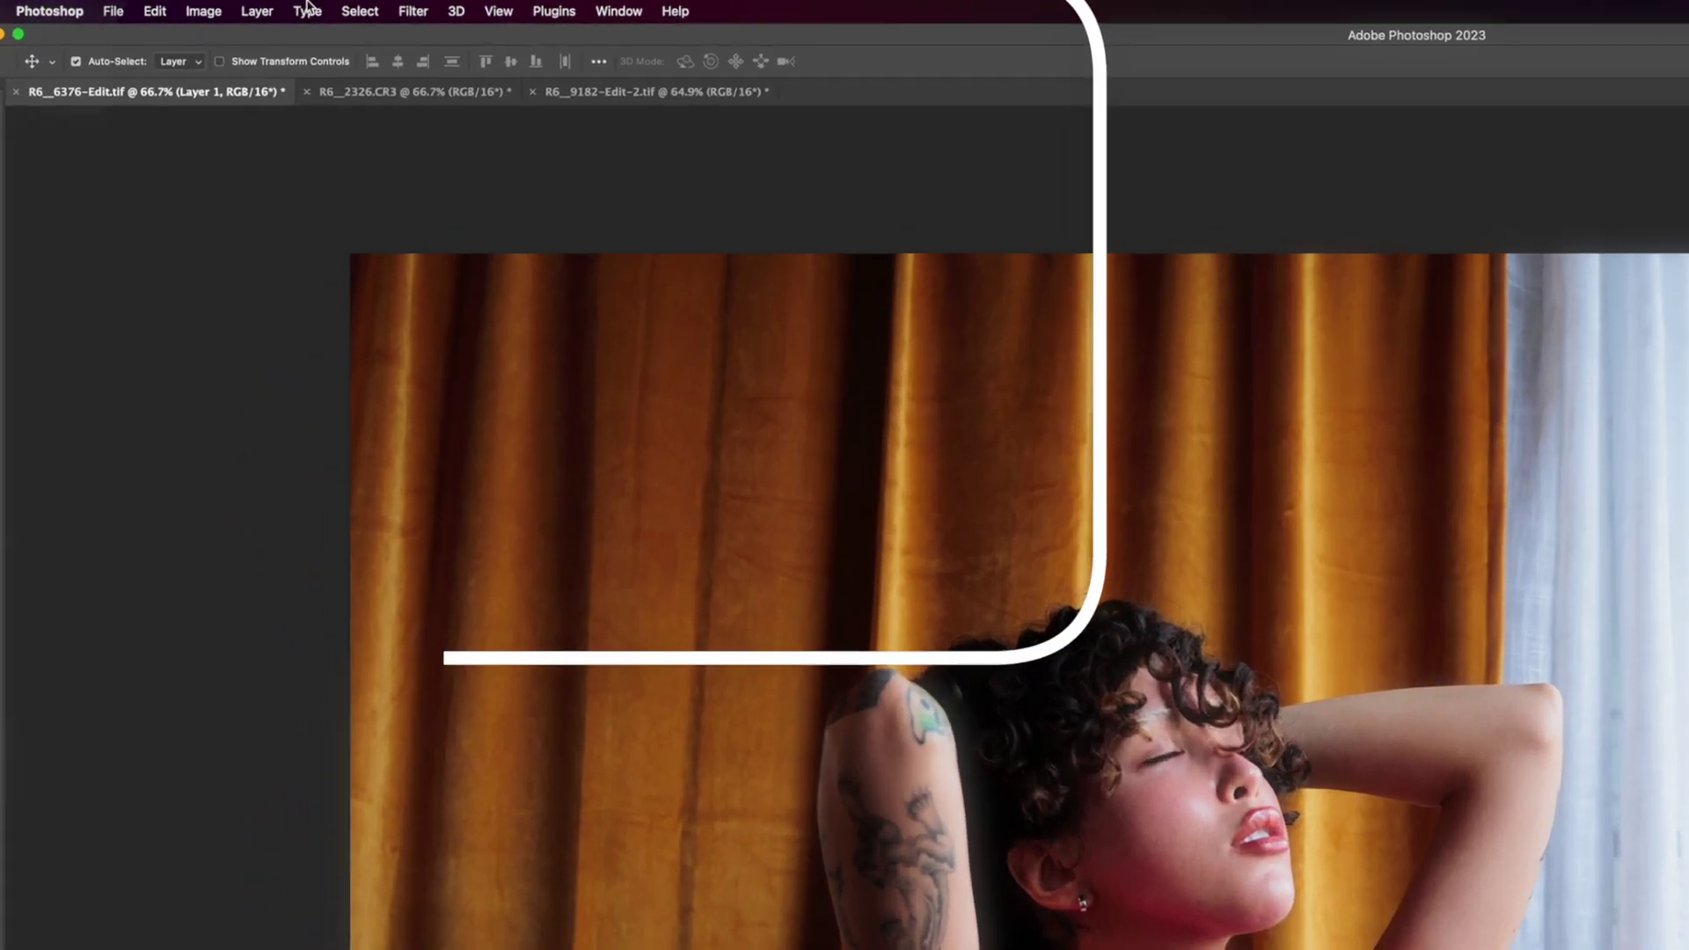
pyautogui.click(260, 6)
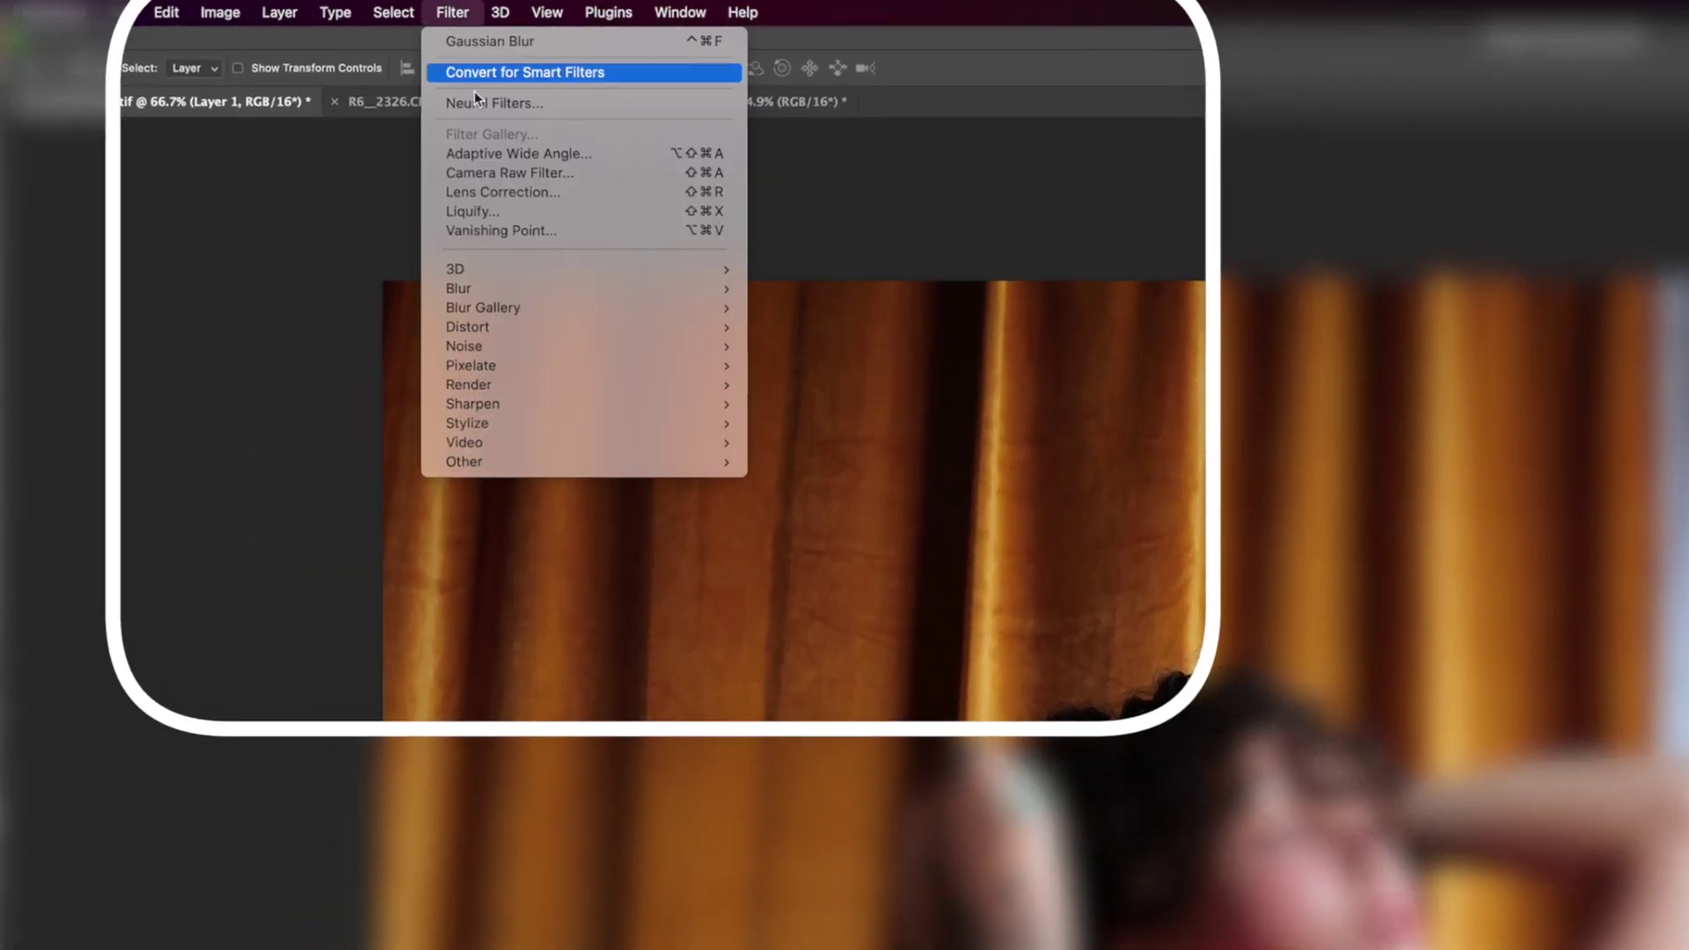
pyautogui.moveTo(507, 289)
pyautogui.click(836, 366)
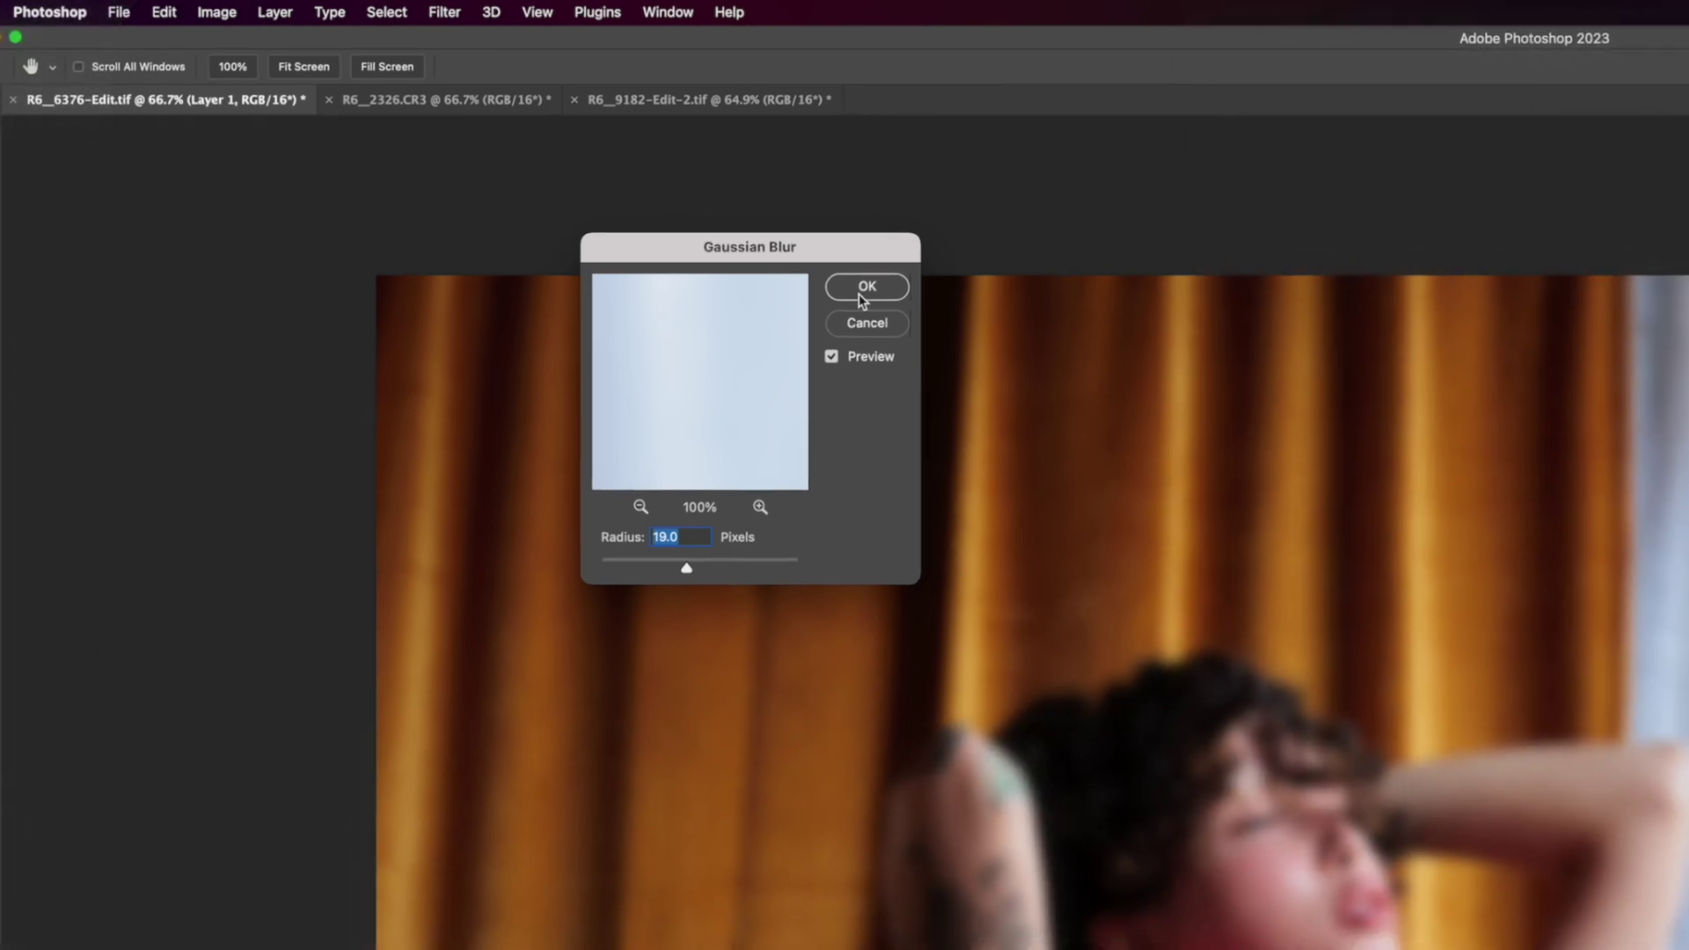
pyautogui.click(883, 291)
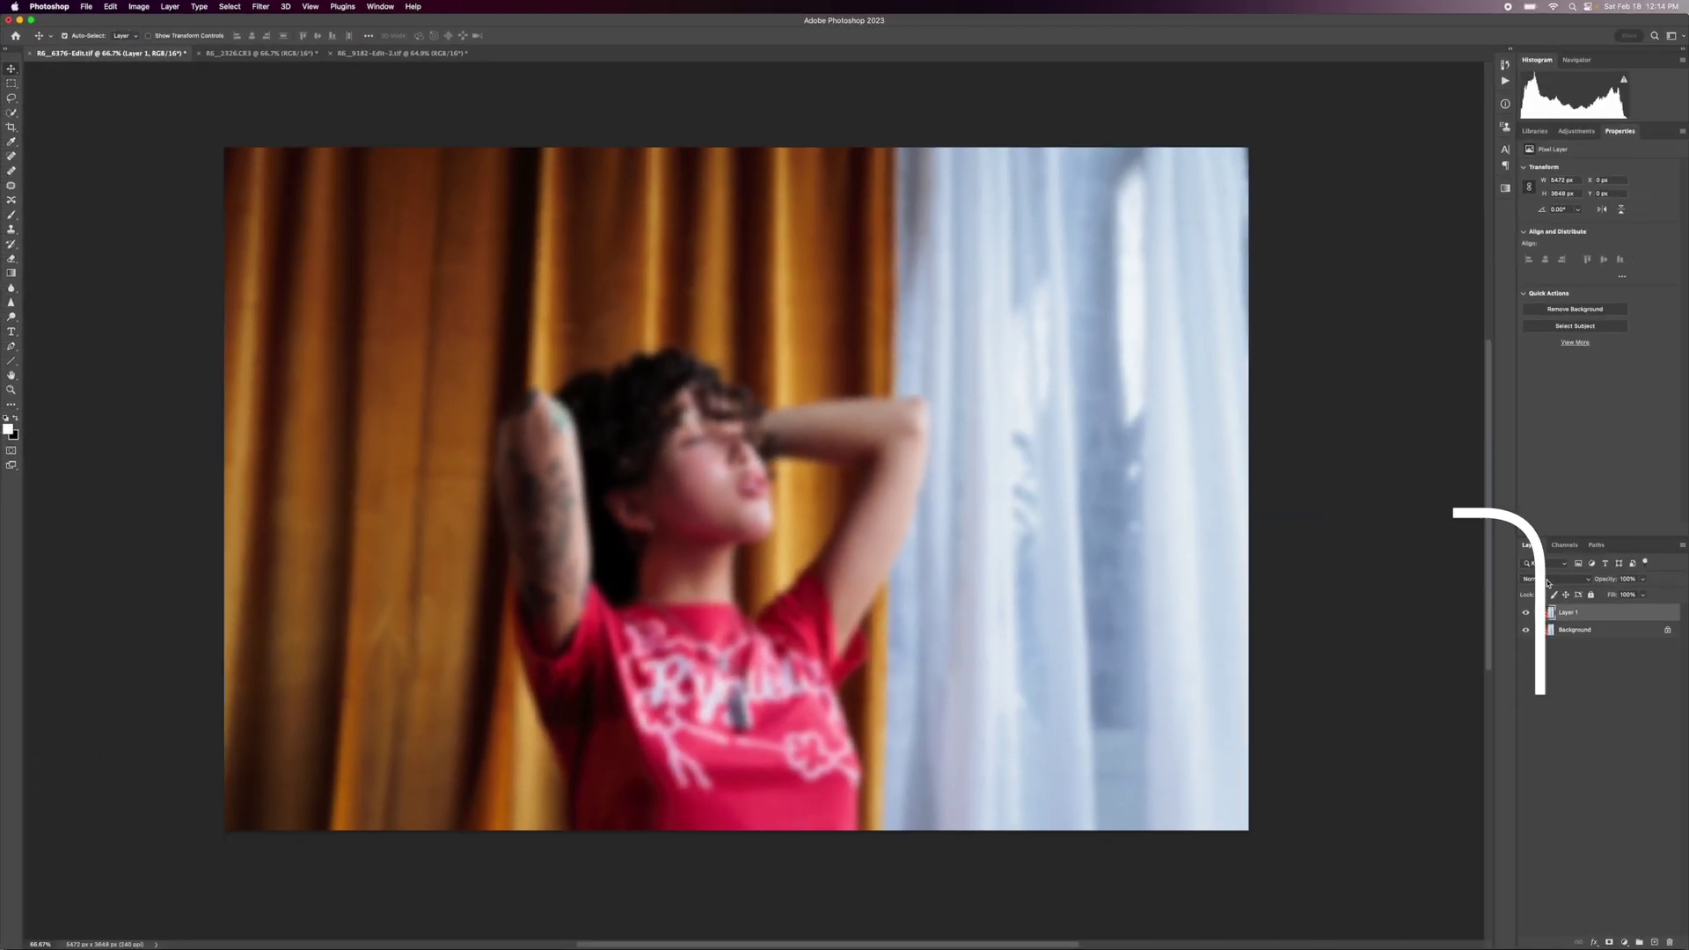
# Set Layer 1 to Screen blending and Apply Image the merged picture in Multiply at 100%.
pyautogui.click(1579, 592)
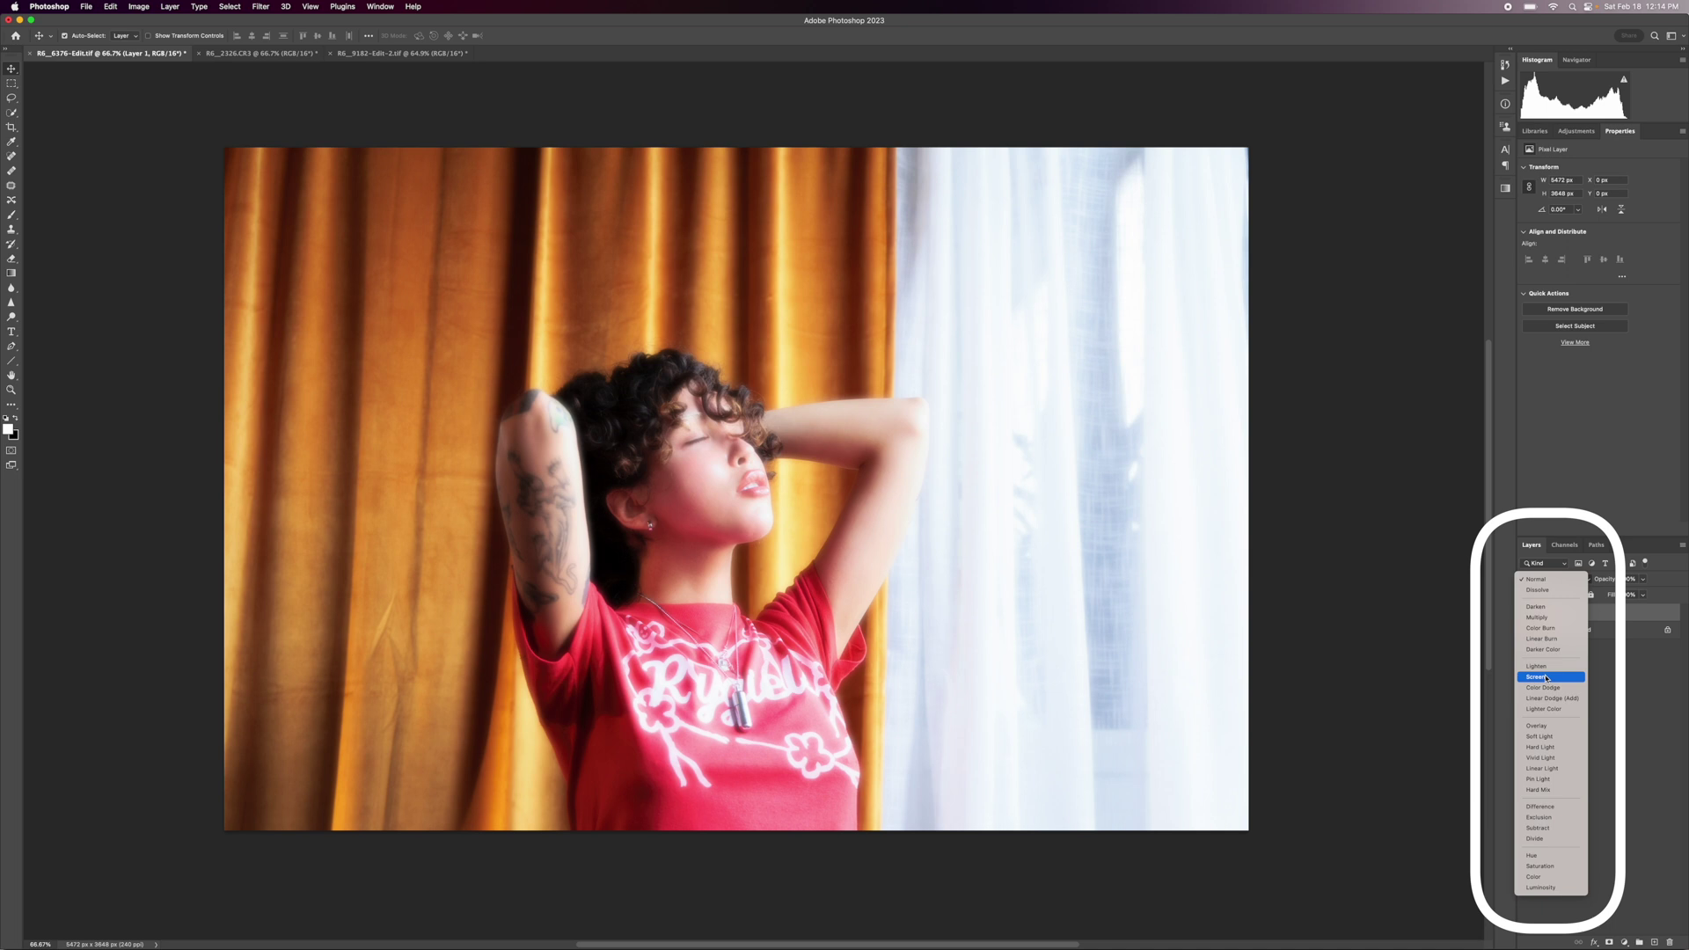
pyautogui.click(1548, 676)
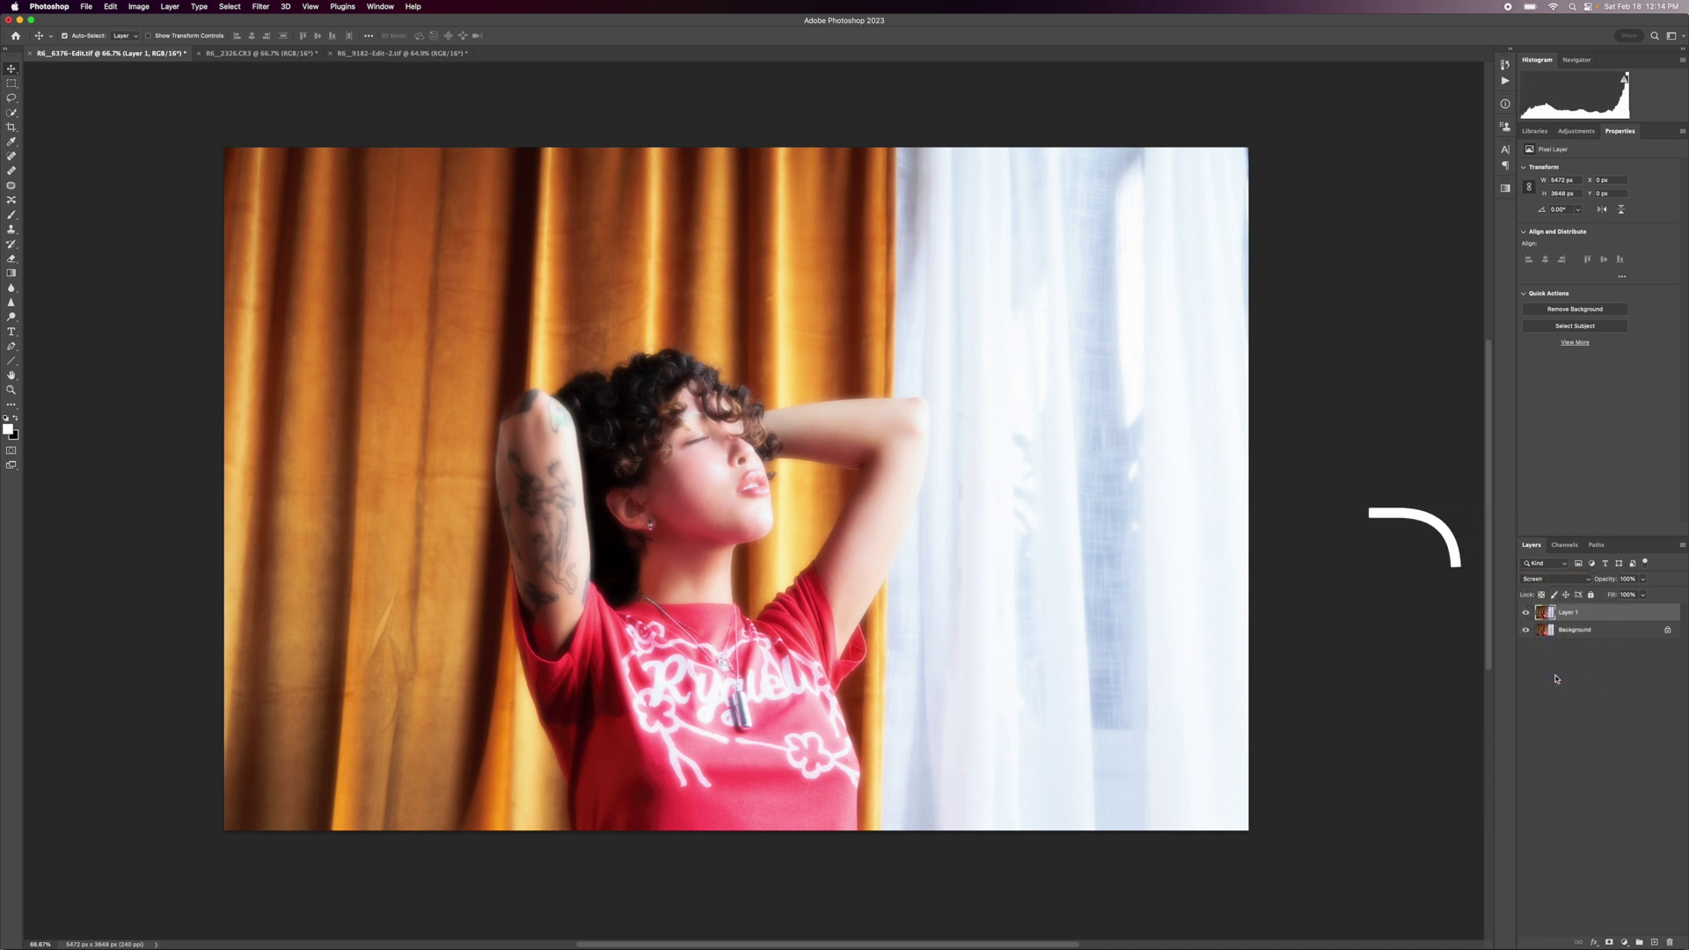
pyautogui.click(139, 7)
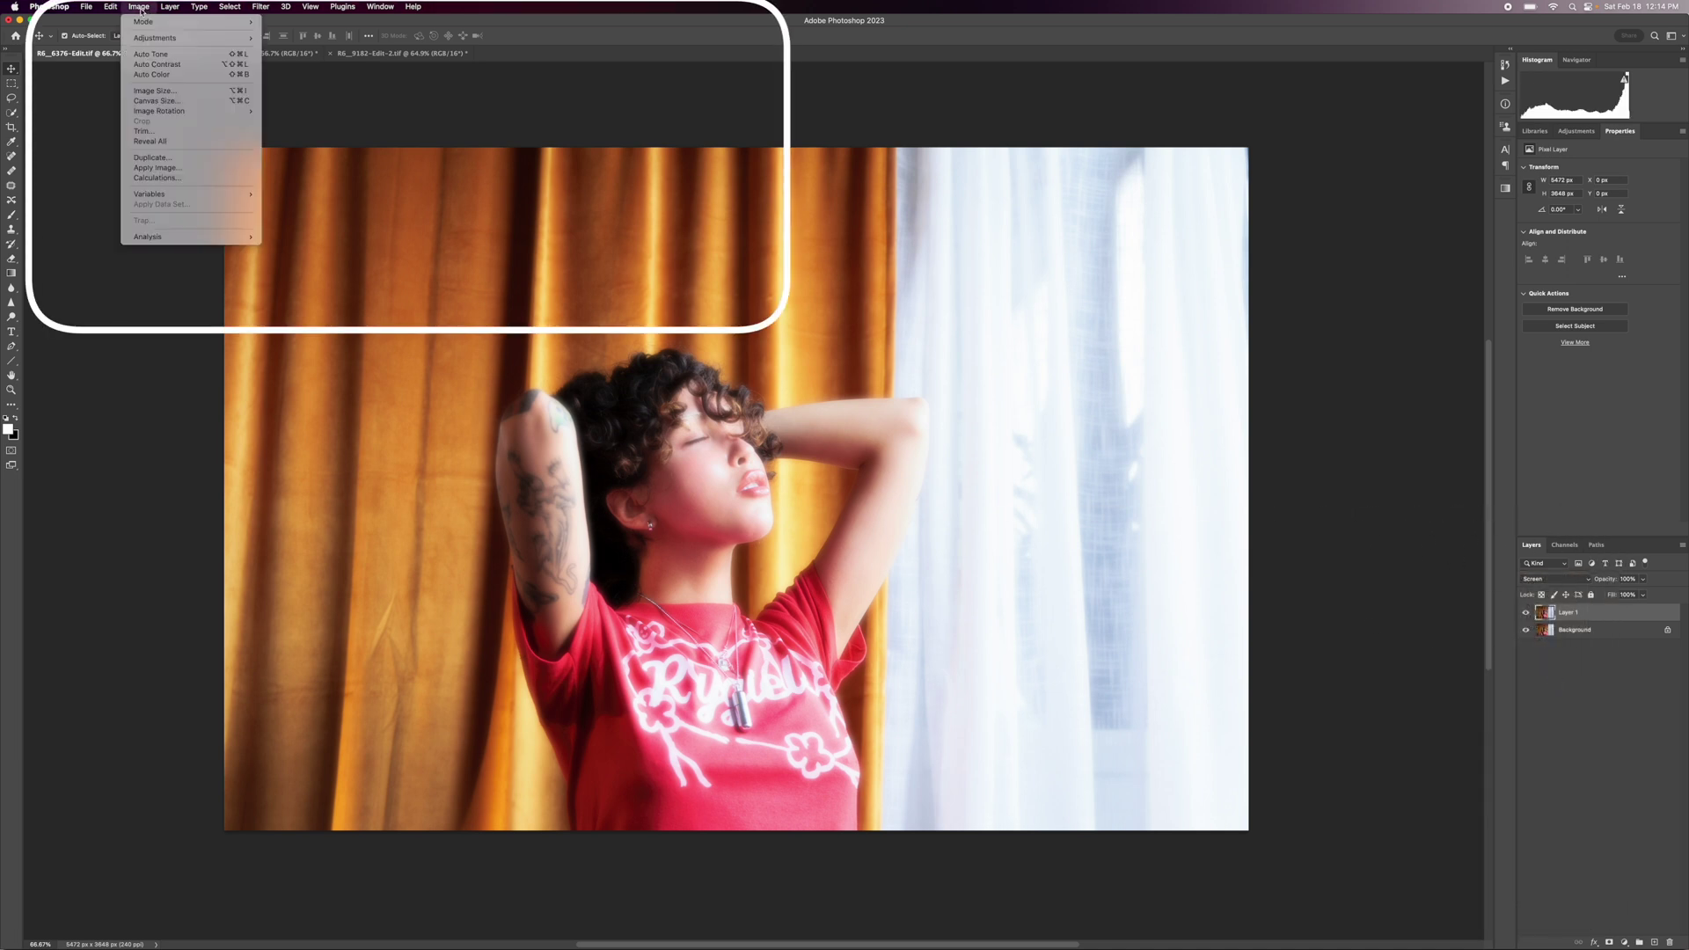
pyautogui.click(156, 167)
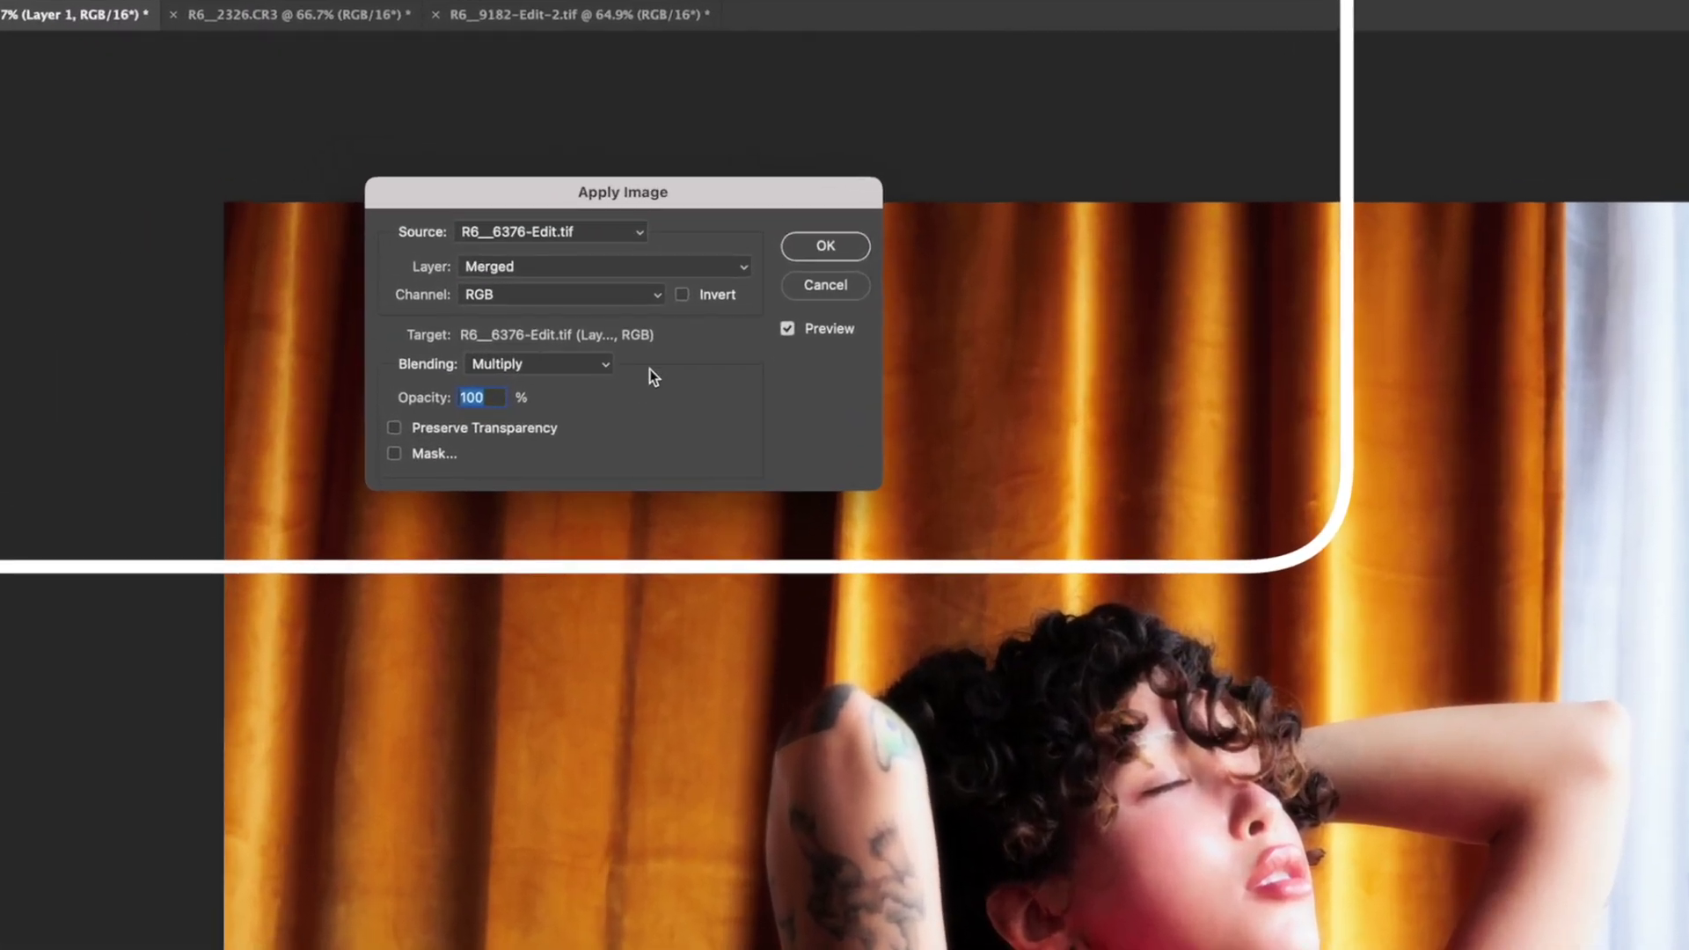
pyautogui.click(793, 255)
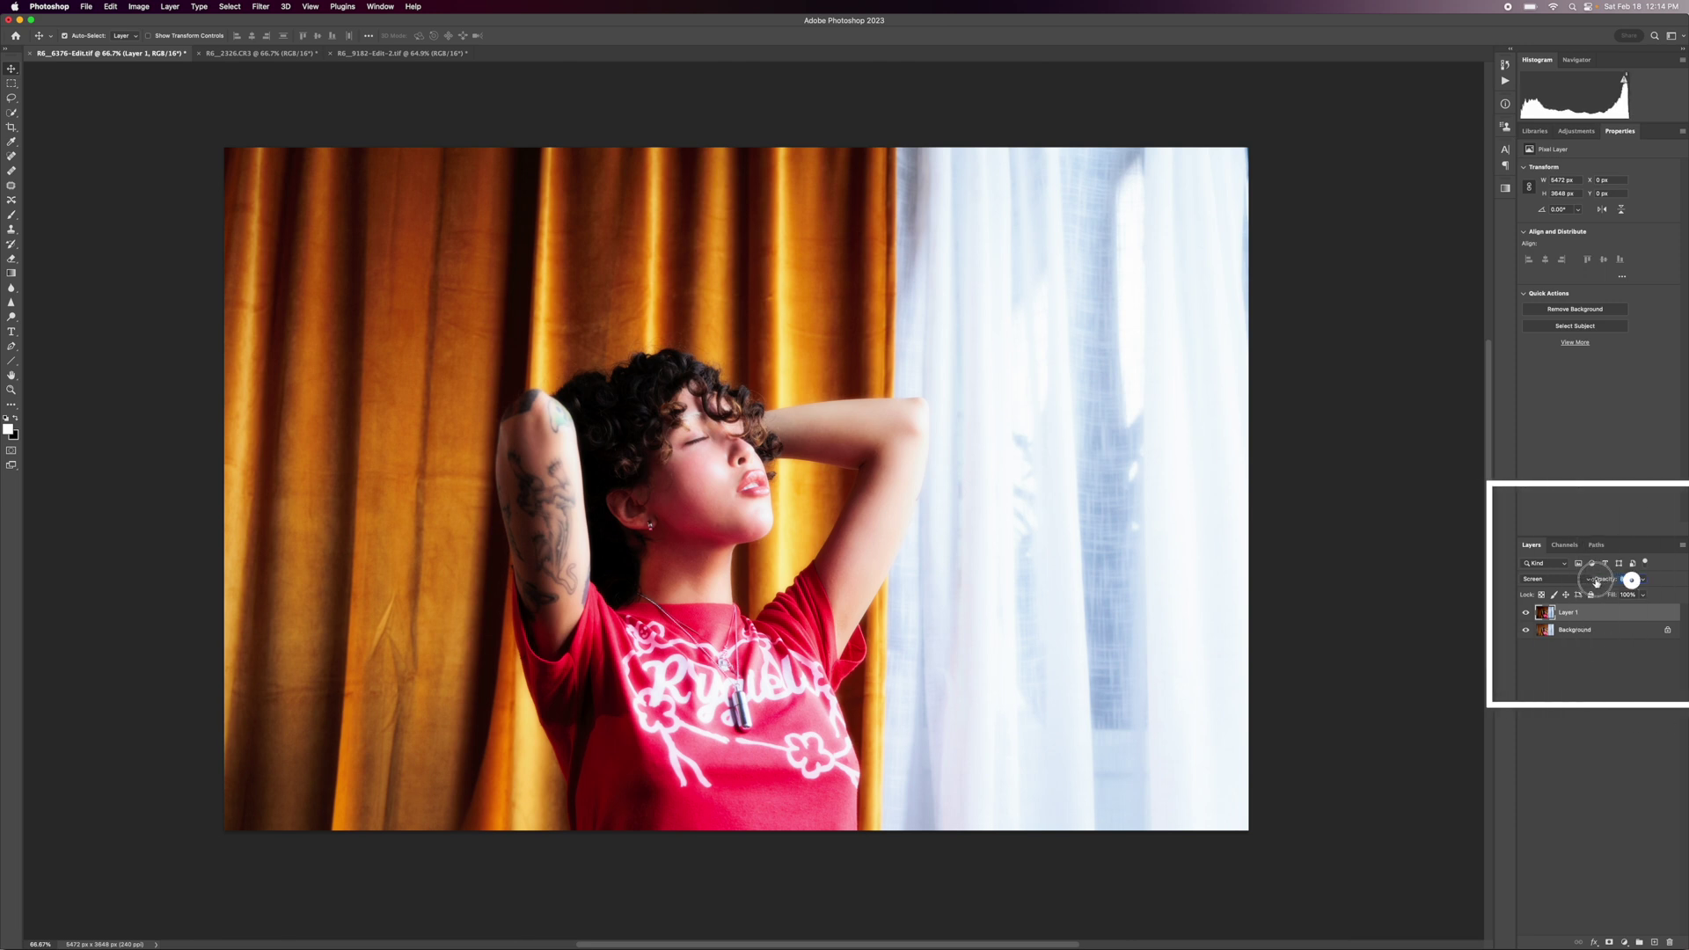
# Lower the glow layer's opacity to 70%, then hide it to view the original portrait.
pyautogui.moveTo(1606, 581); pyautogui.dragTo(1587, 581)
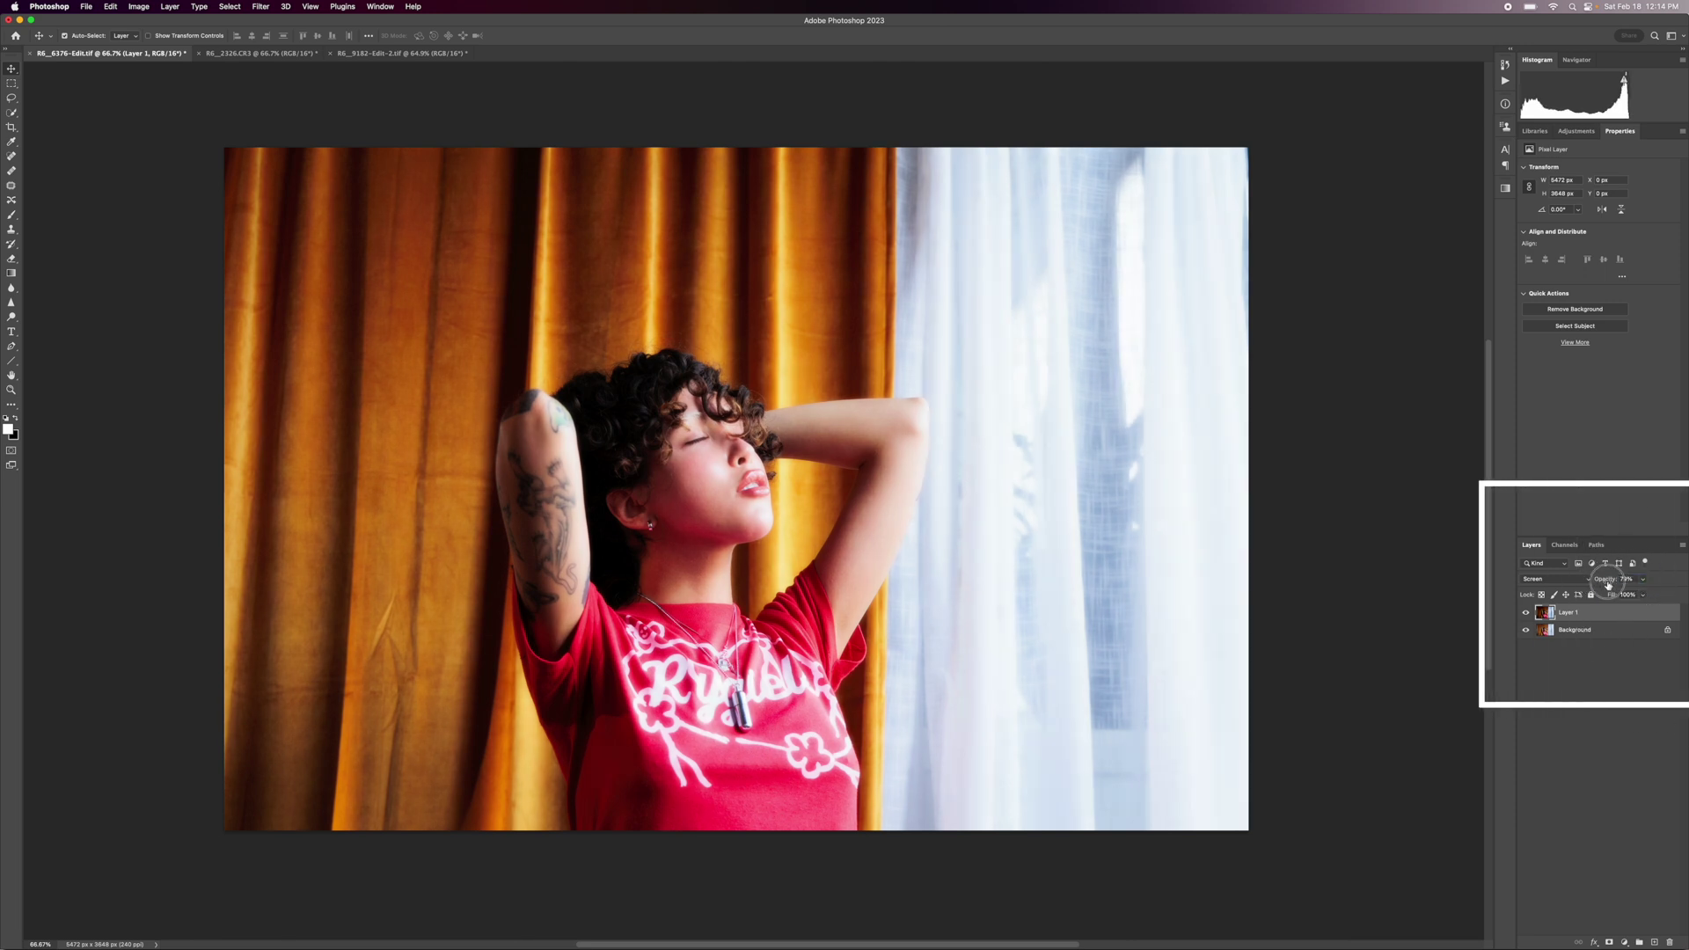
pyautogui.moveTo(1608, 584); pyautogui.dragTo(1606, 584)
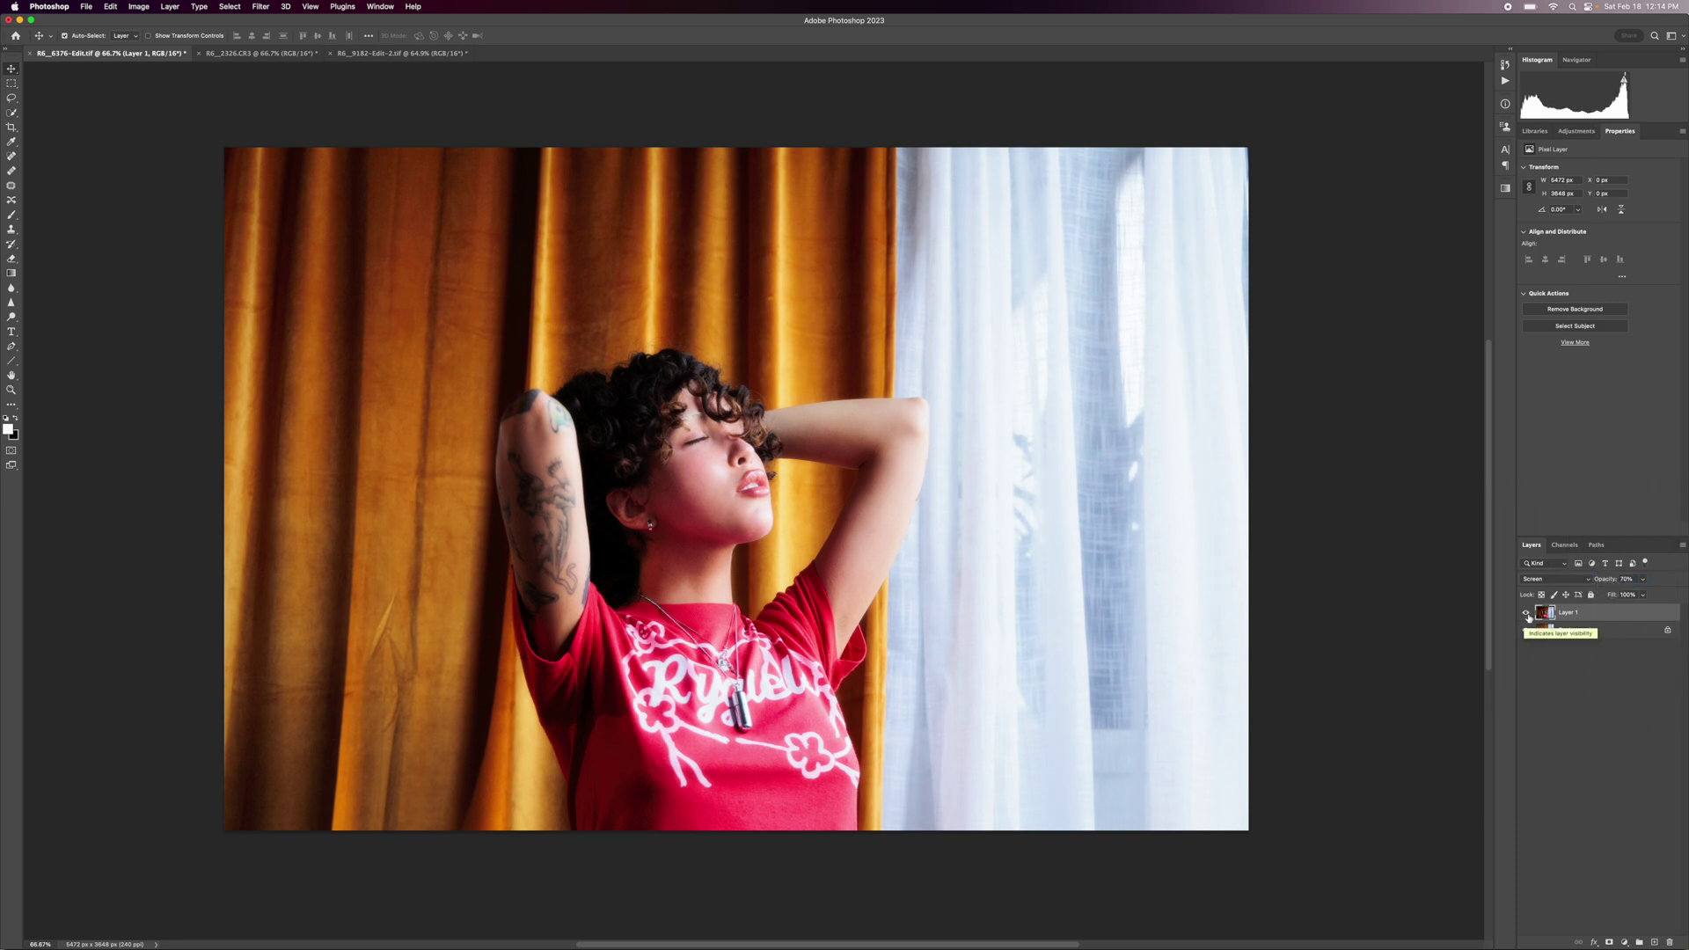
pyautogui.click(1526, 613)
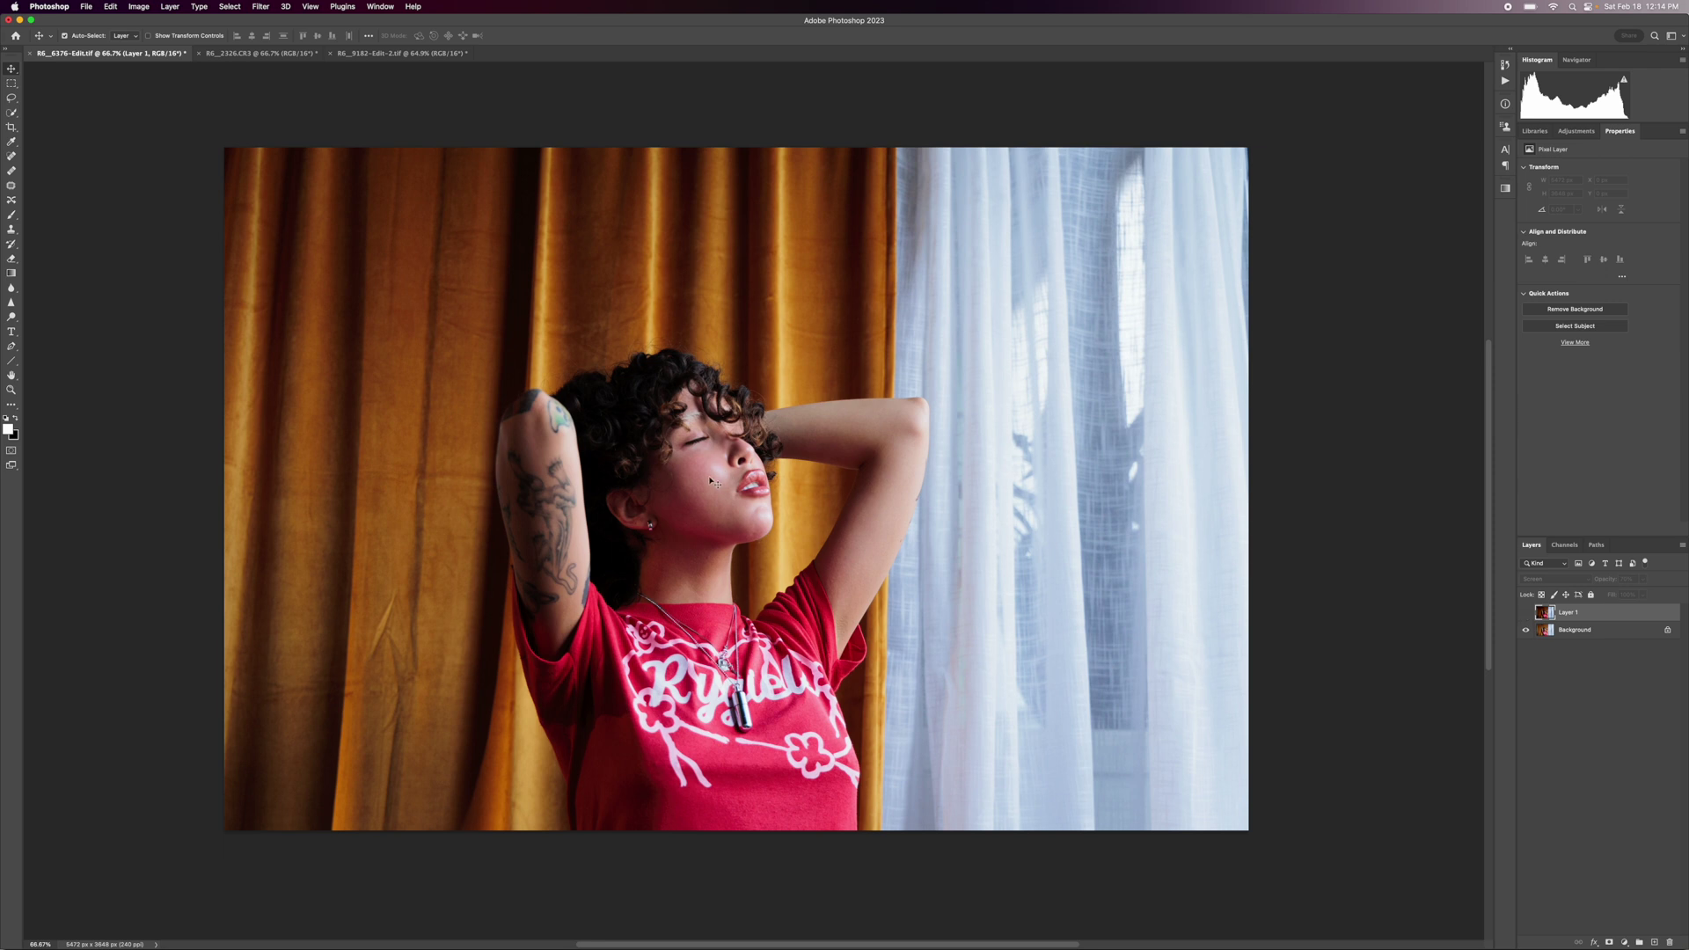
# Toggle the glow layer off and on to compare, then switch to the R6_2326.CR3 seascape.
pyautogui.scroll(5, 712, 481)
pyautogui.scroll(-1, 712, 481)
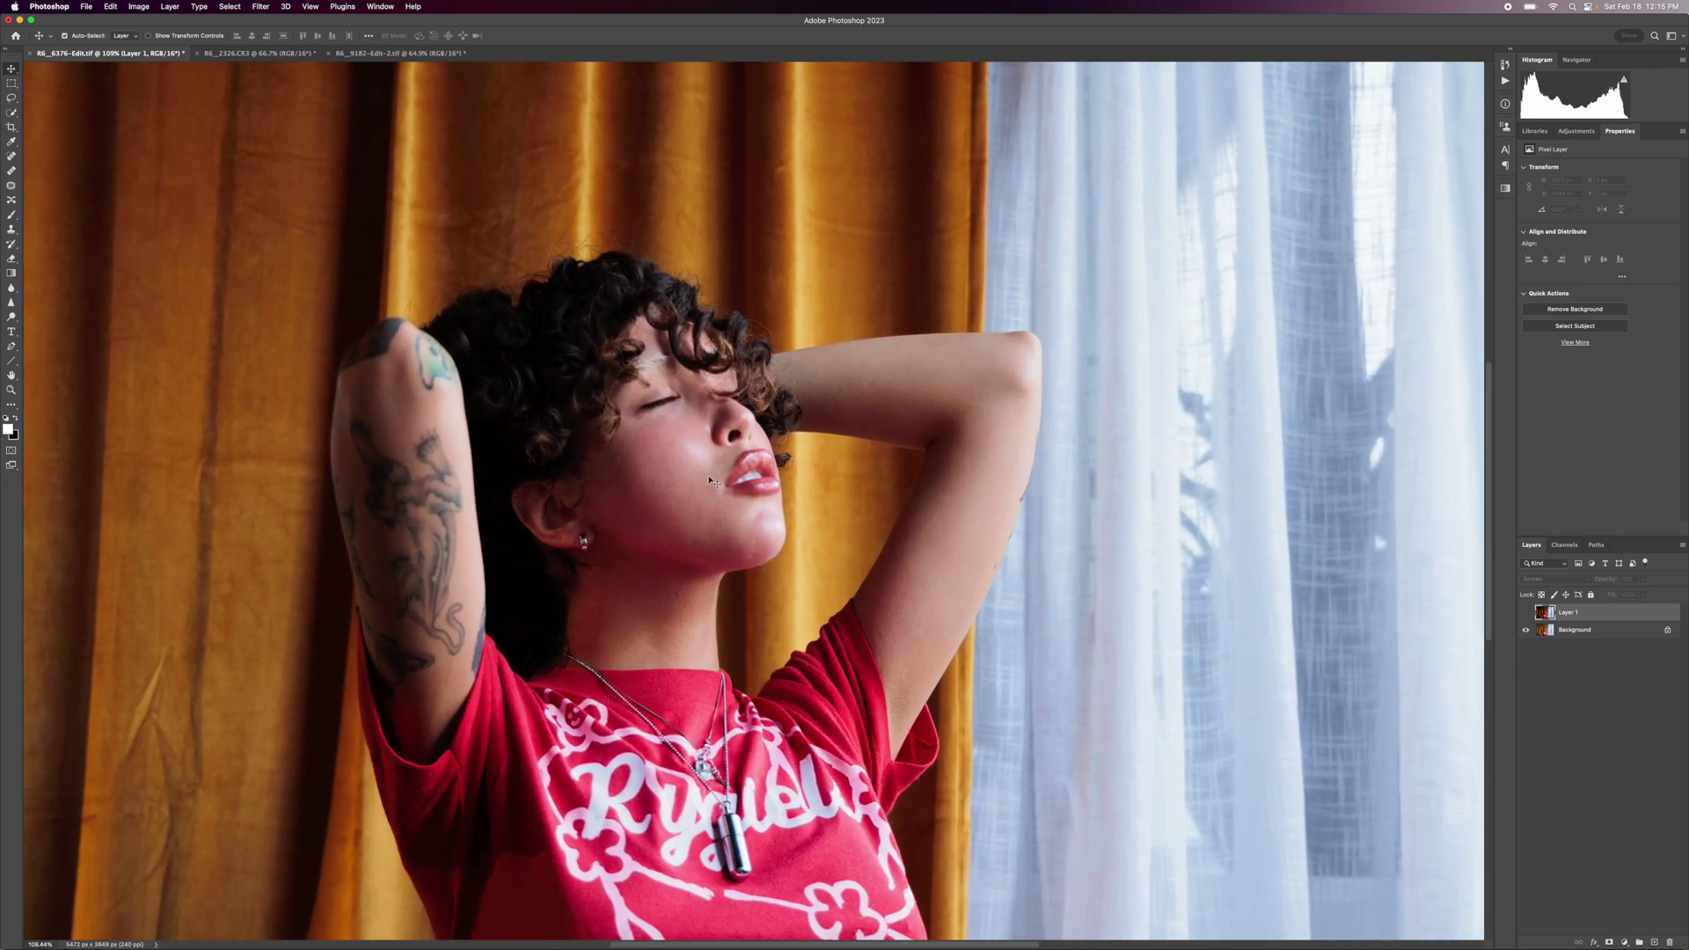
pyautogui.click(1527, 613)
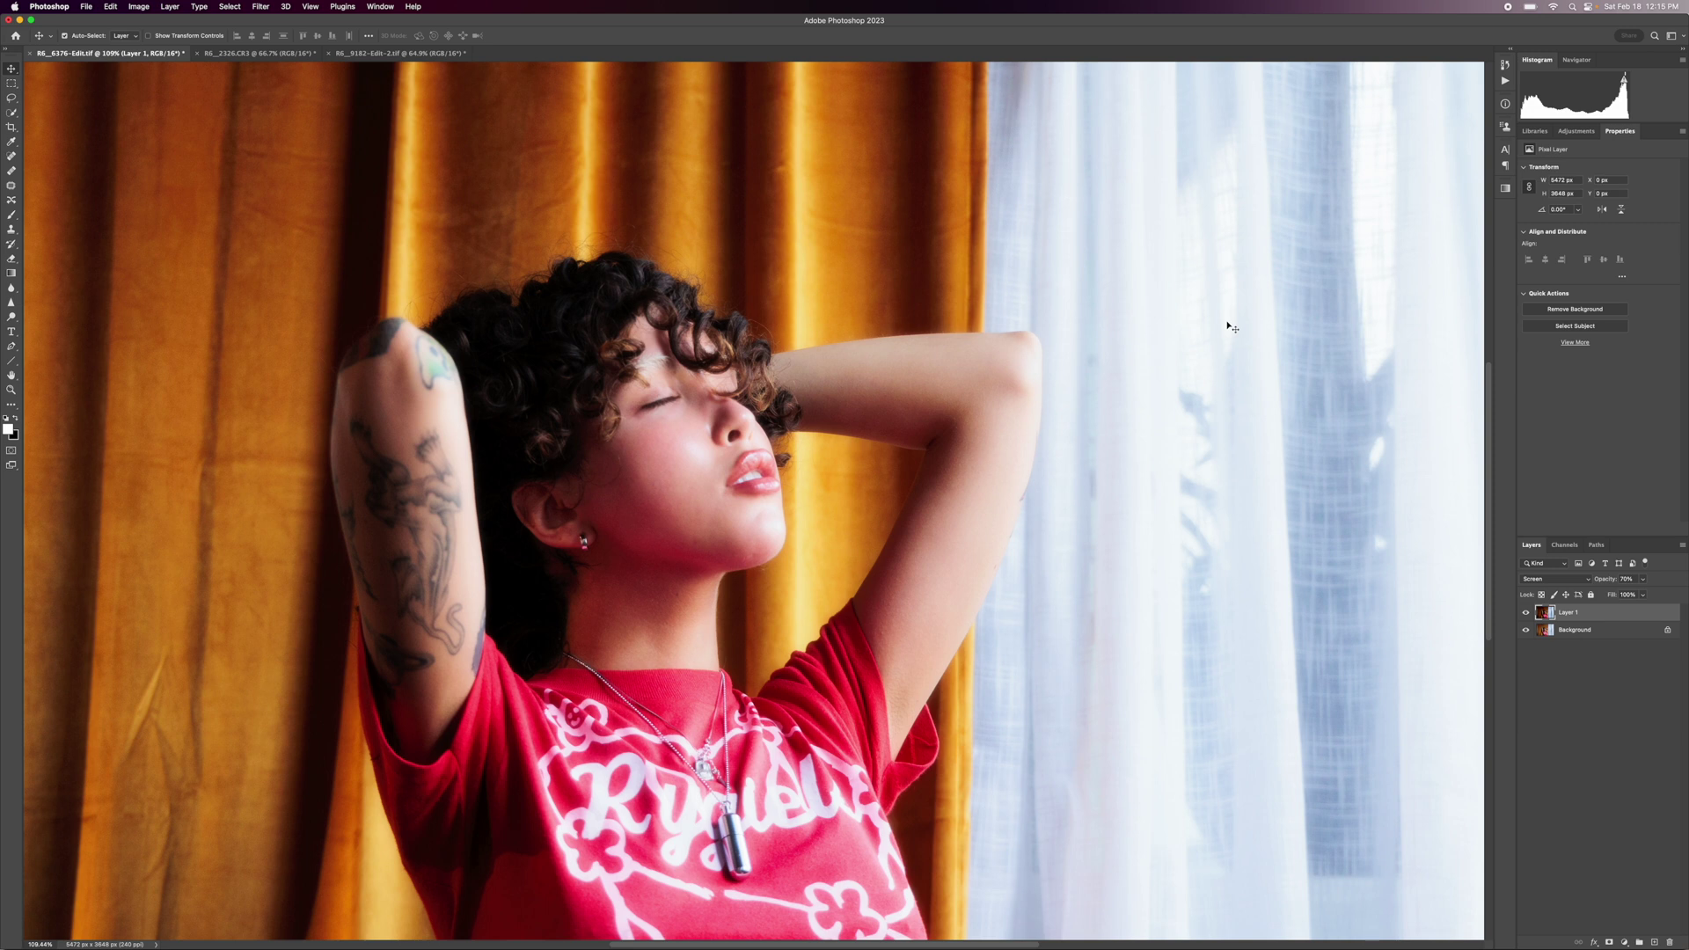
pyautogui.scroll(-5, 1148, 356)
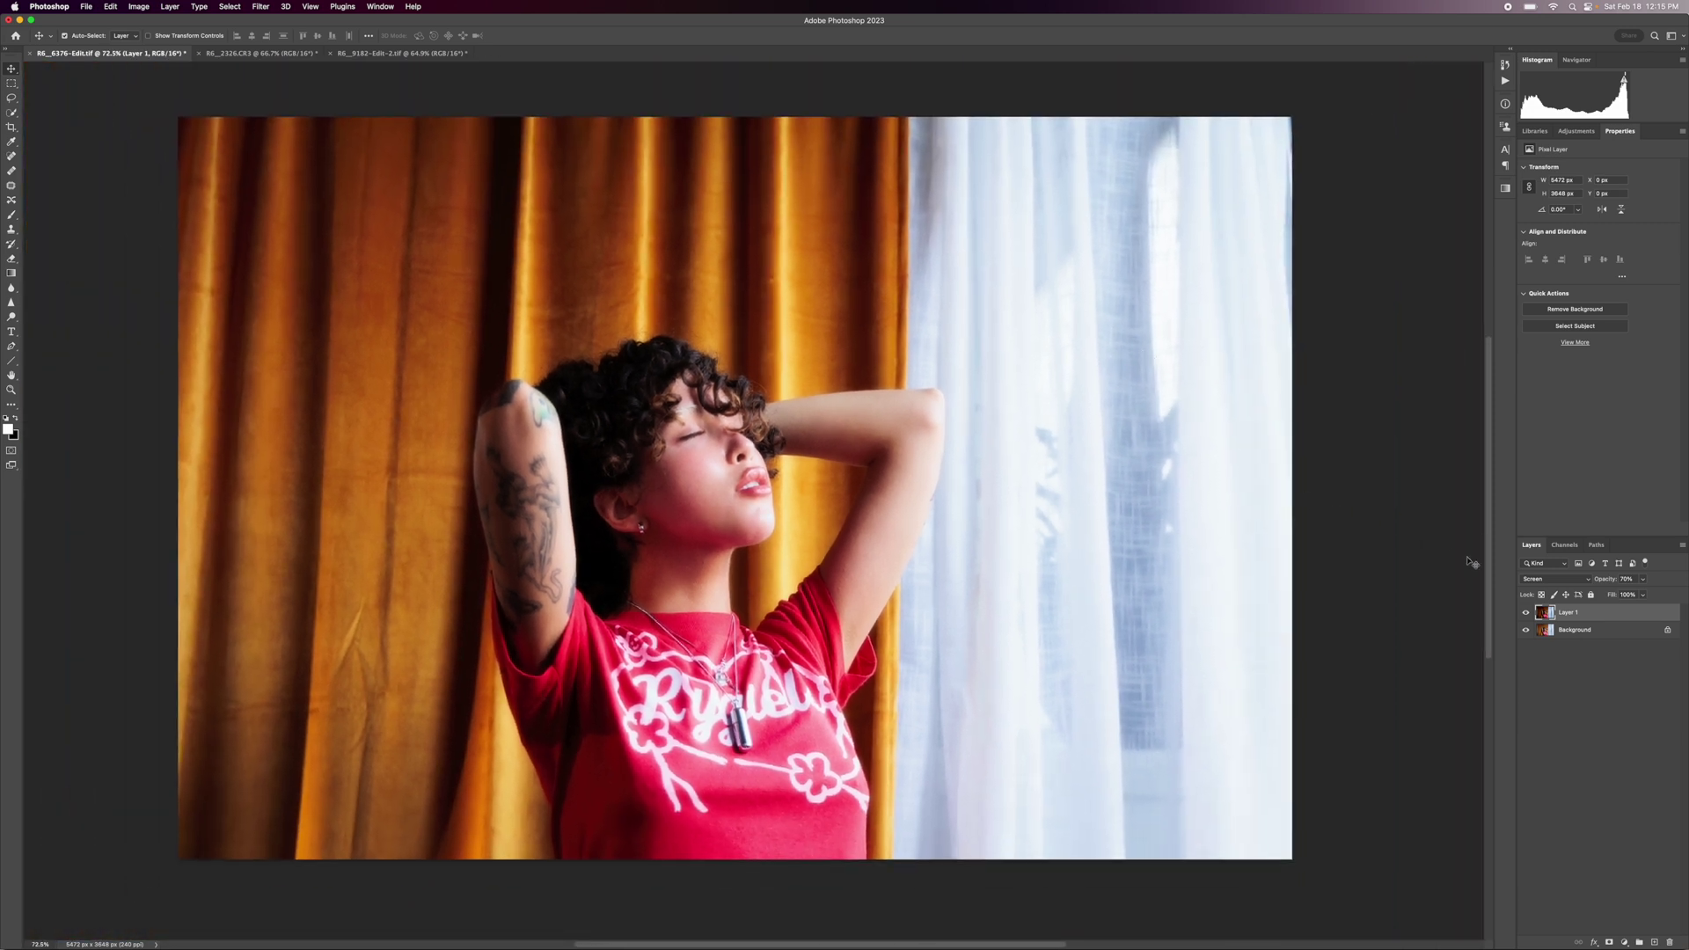
pyautogui.click(1527, 613)
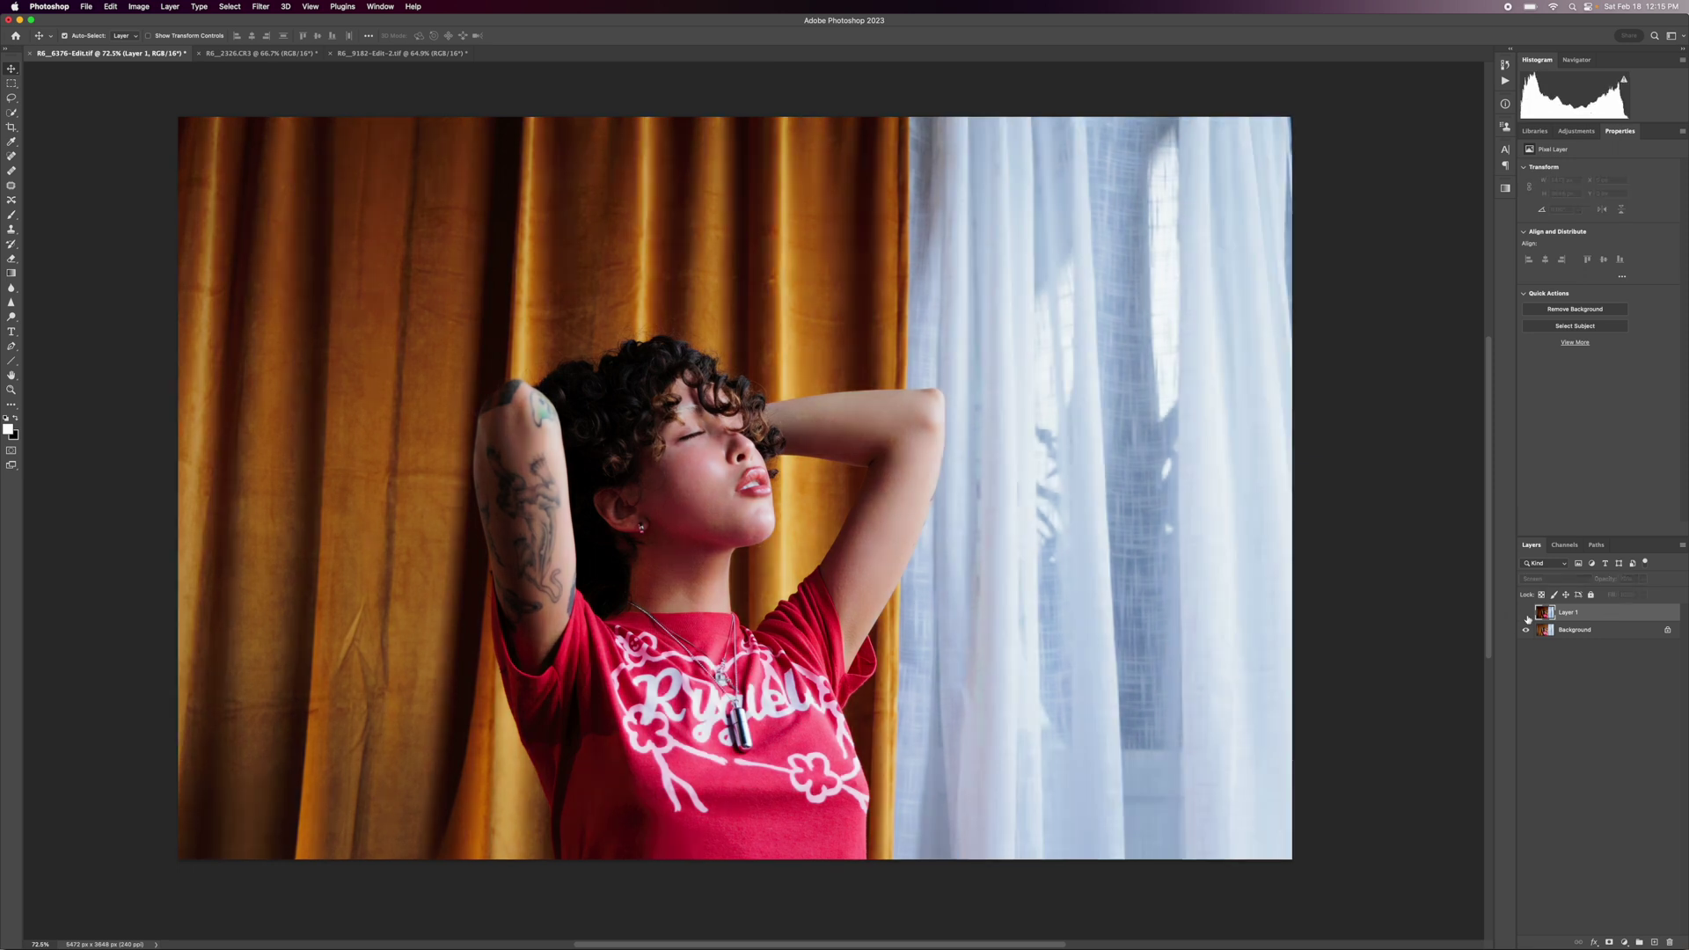
pyautogui.click(1526, 613)
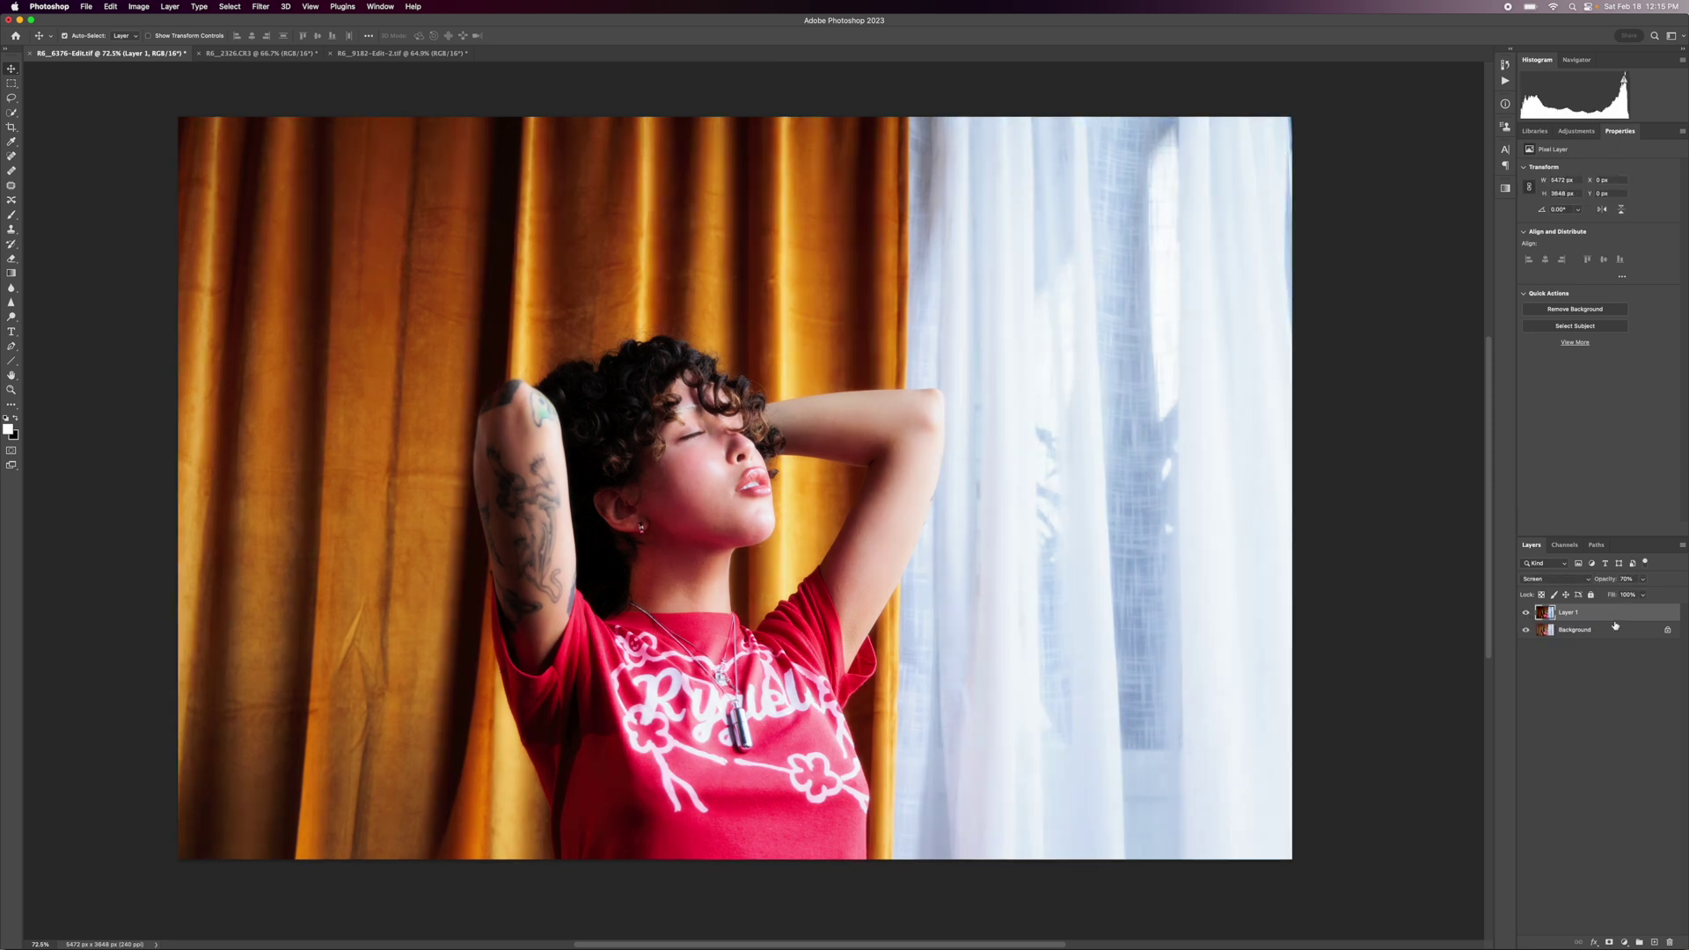
pyautogui.click(274, 54)
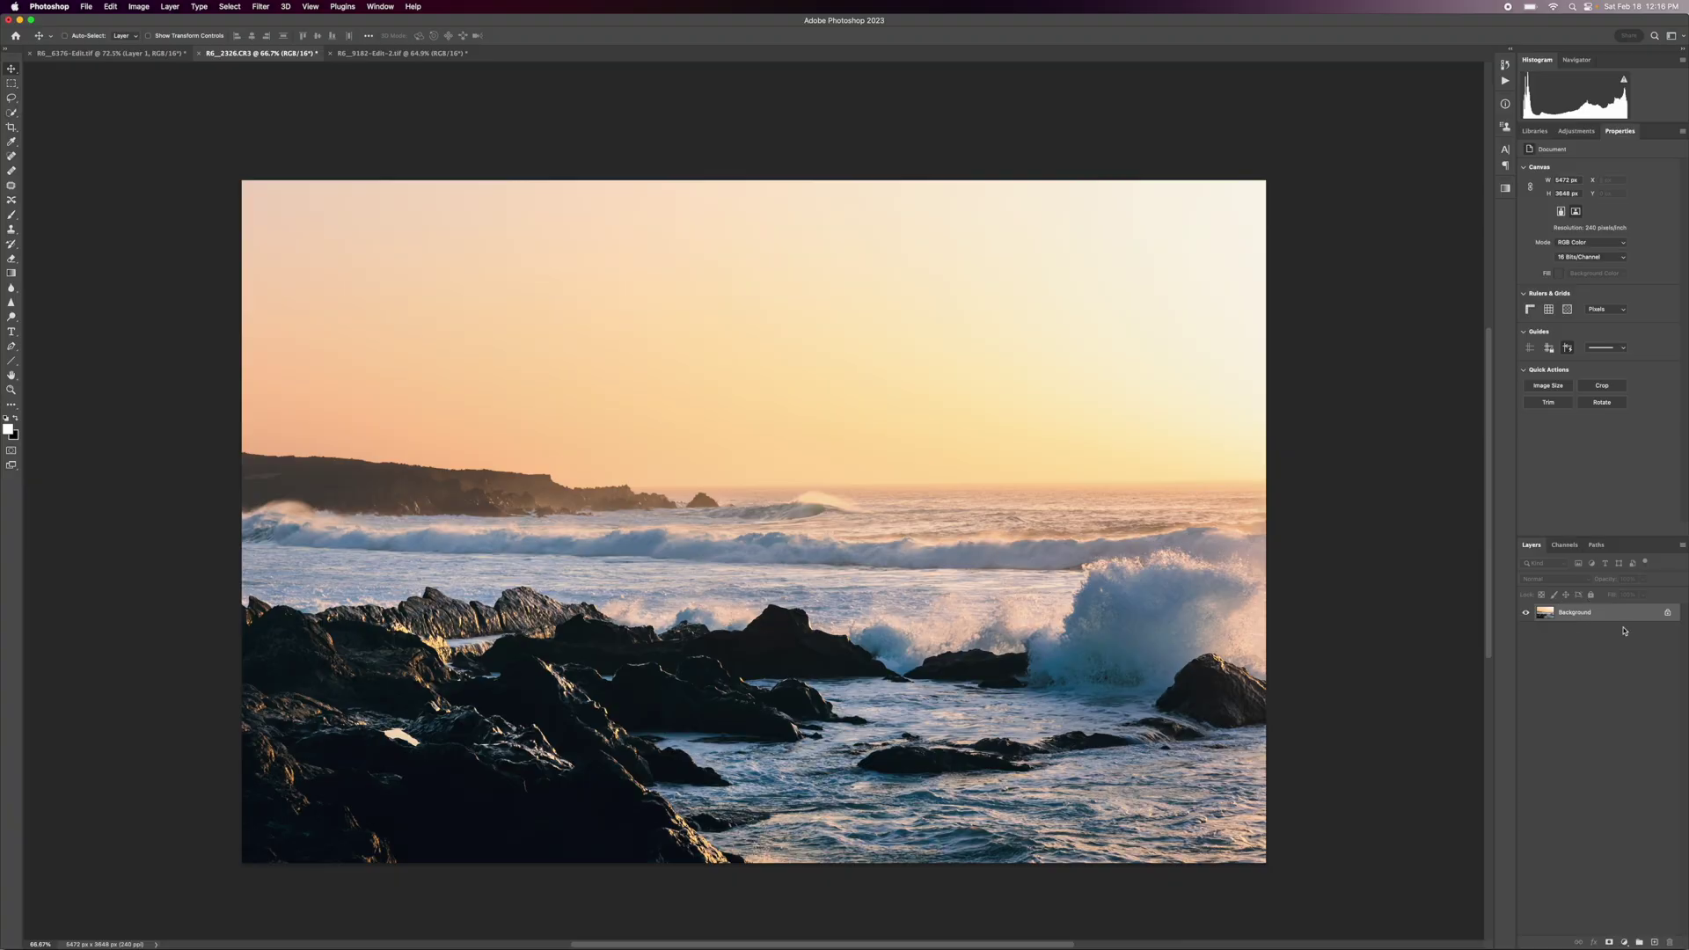
# Duplicate the seascape layer and apply a Gaussian Blur to the copy.
pyautogui.press('super+j')
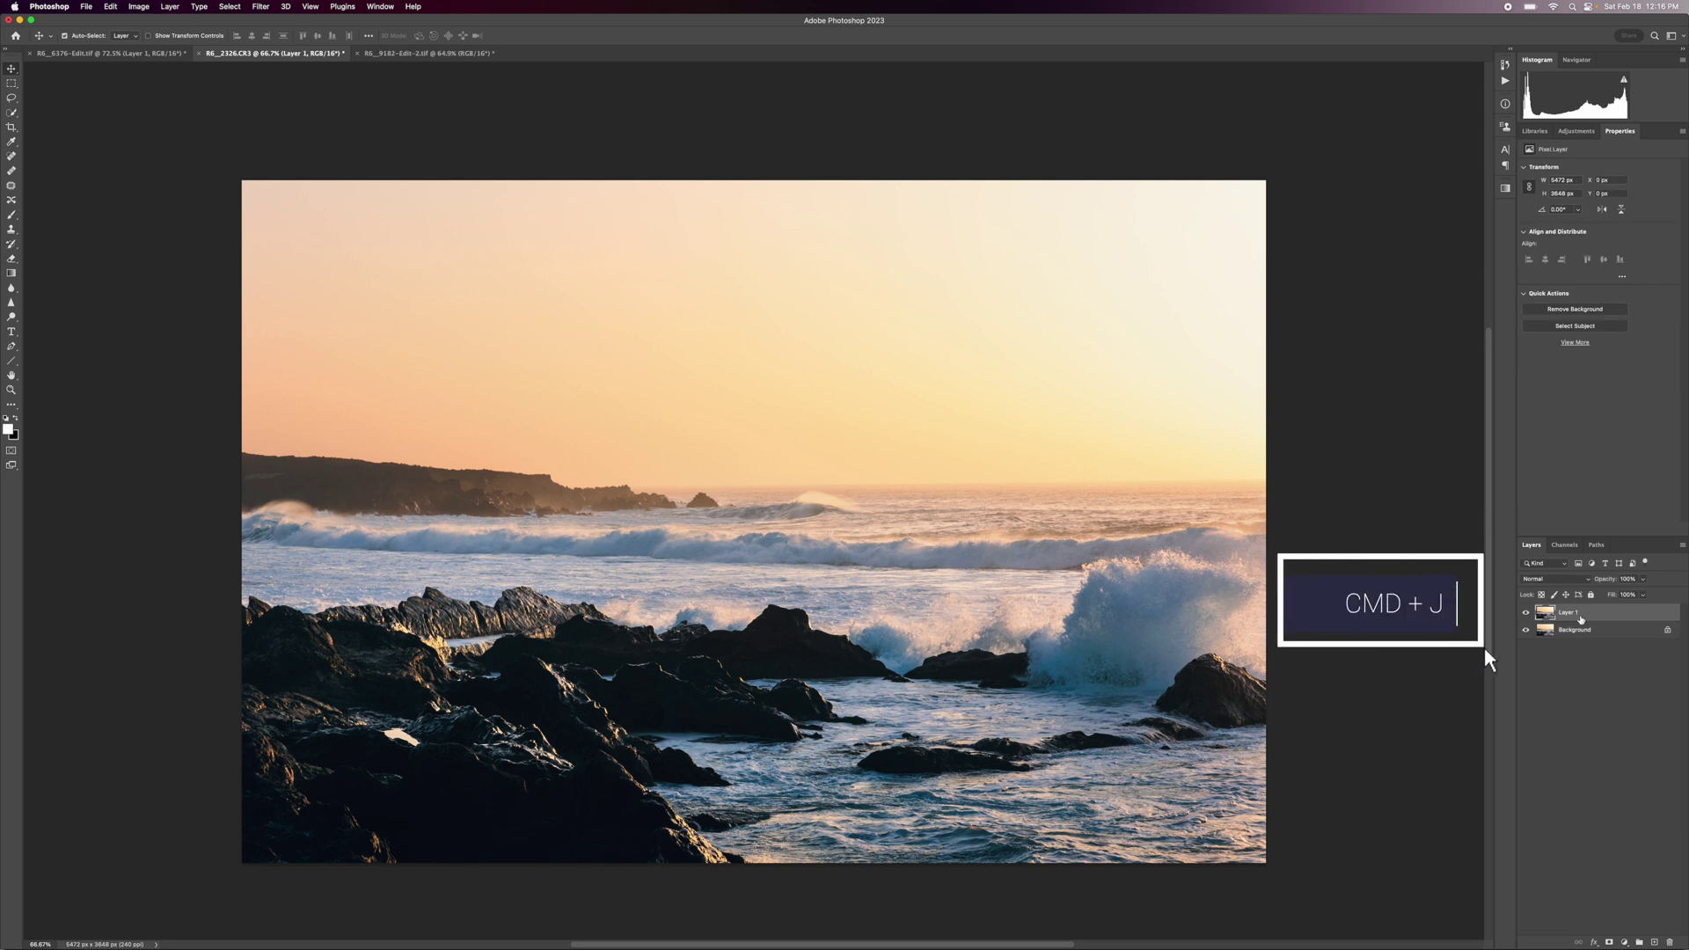
pyautogui.click(261, 7)
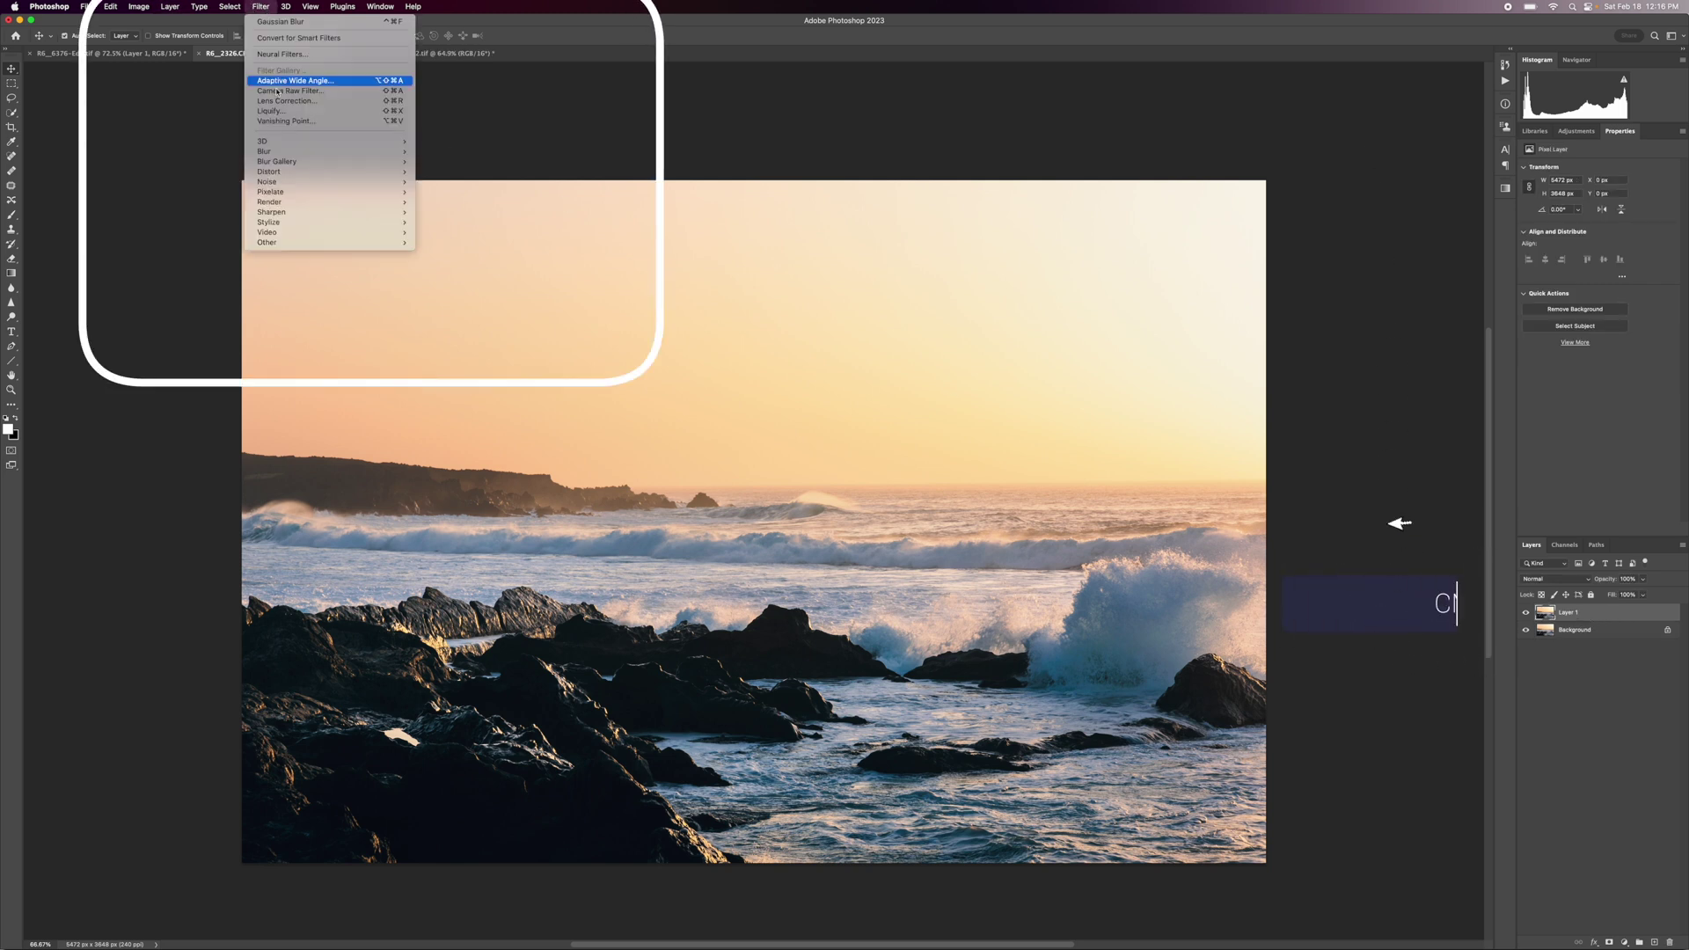
pyautogui.moveTo(348, 151)
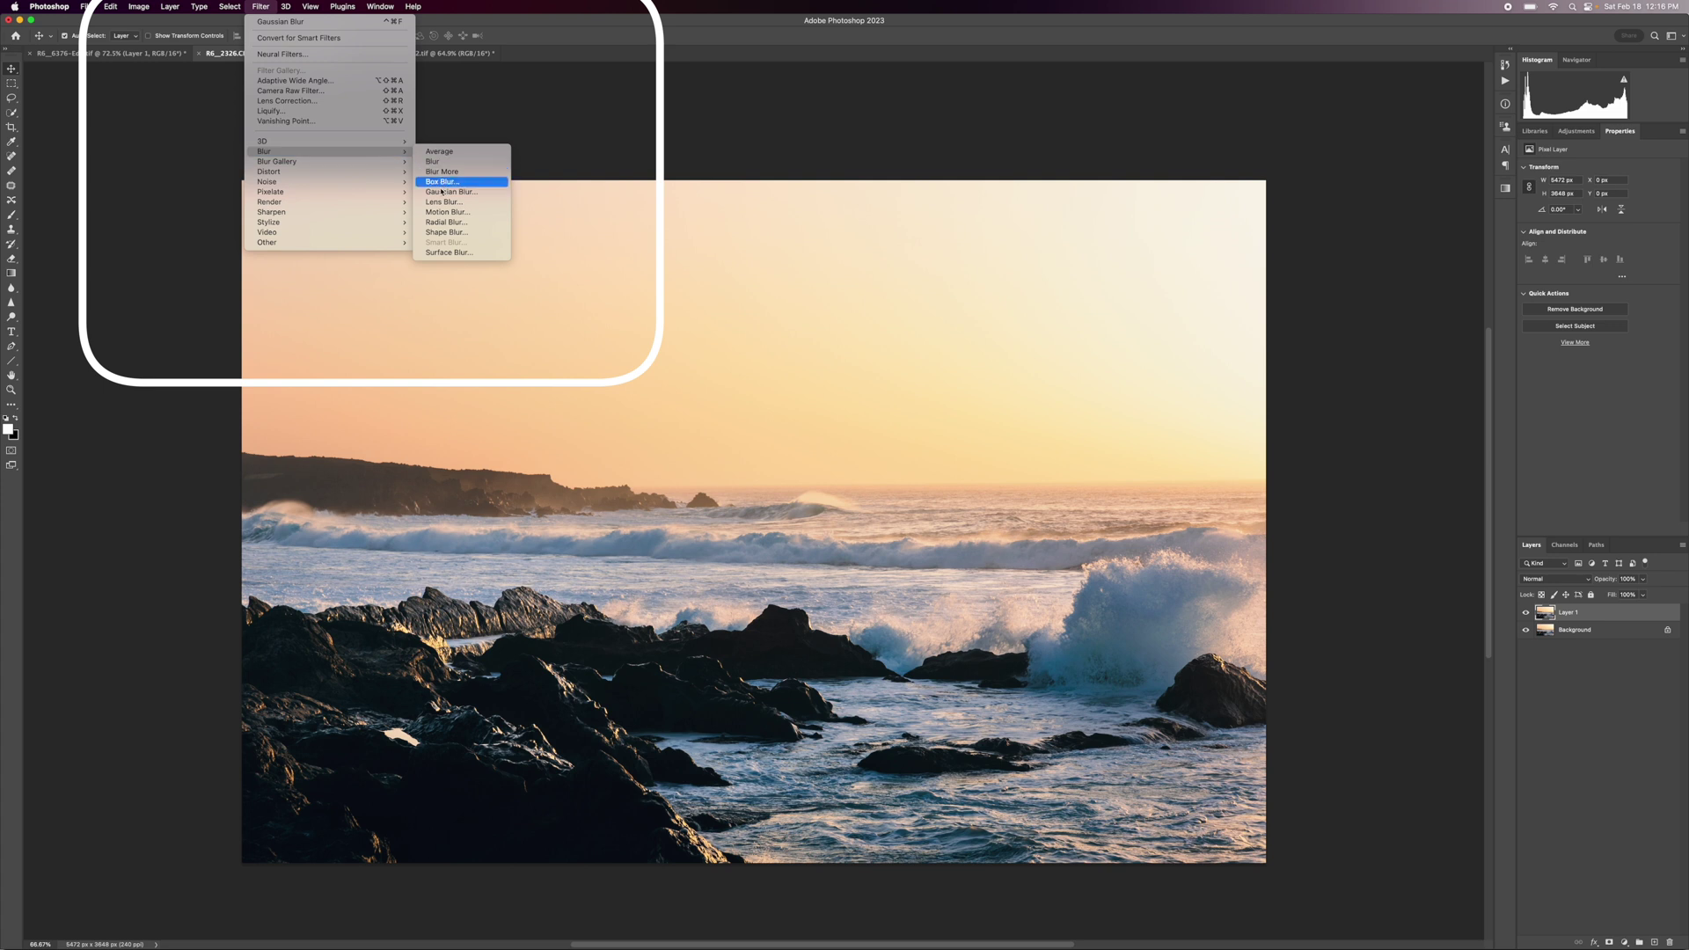
pyautogui.click(447, 191)
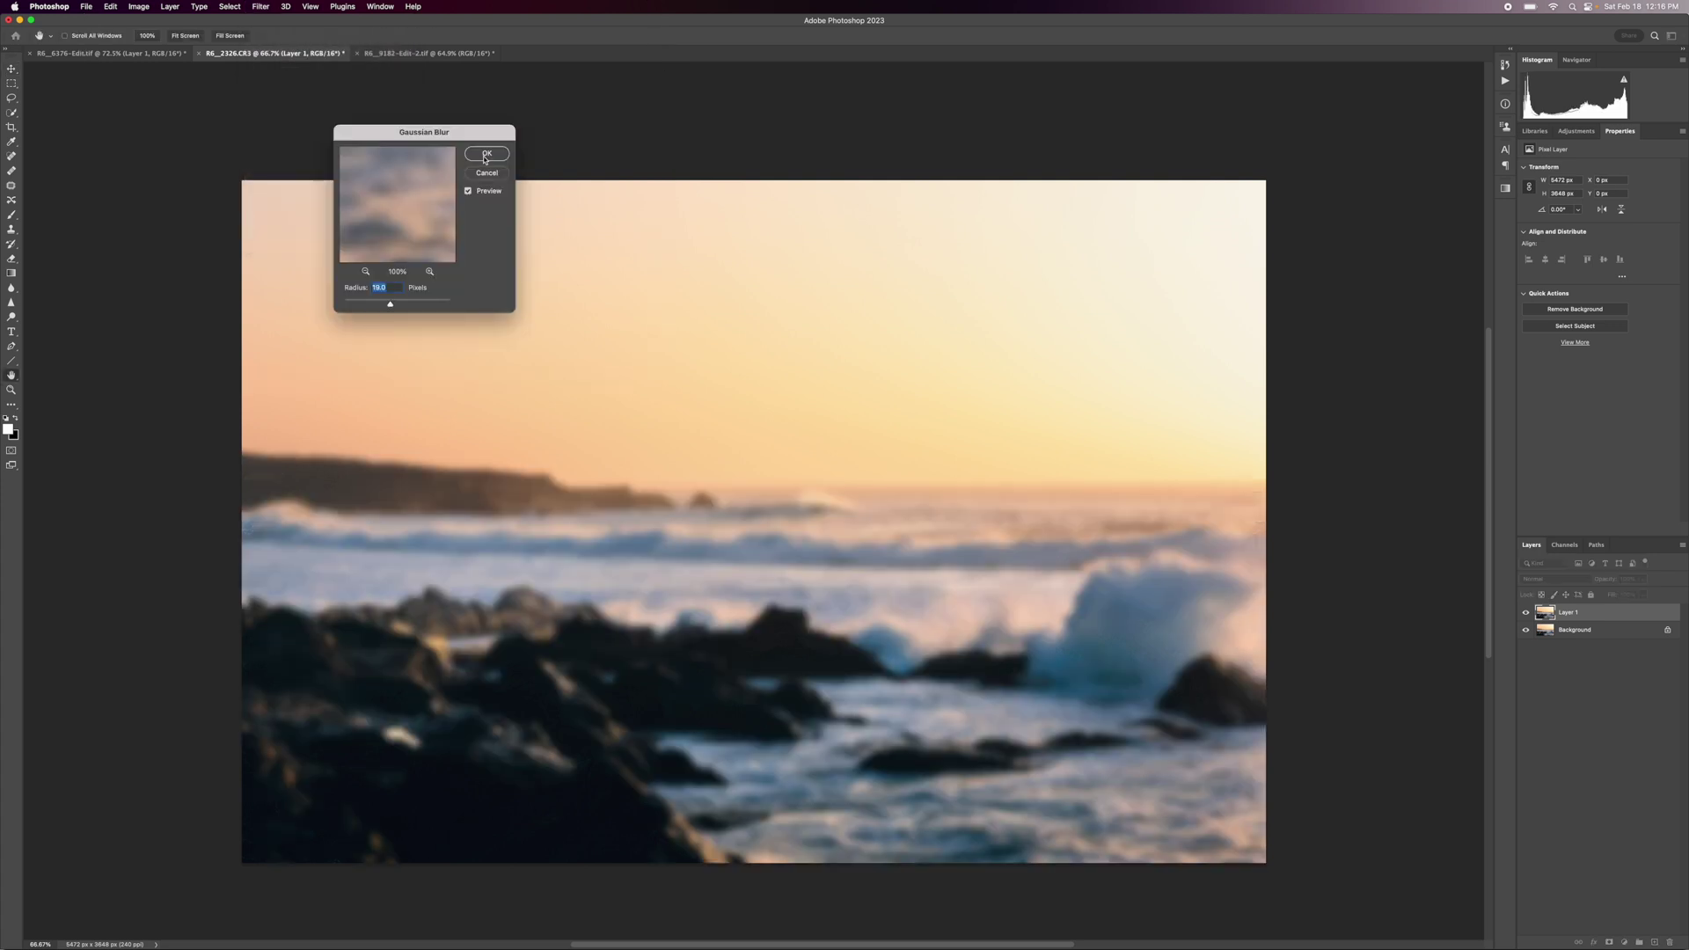
pyautogui.click(487, 155)
# Set the blurred Layer 1 to Screen and Apply Image the merged picture in Multiply.
pyautogui.click(1539, 579)
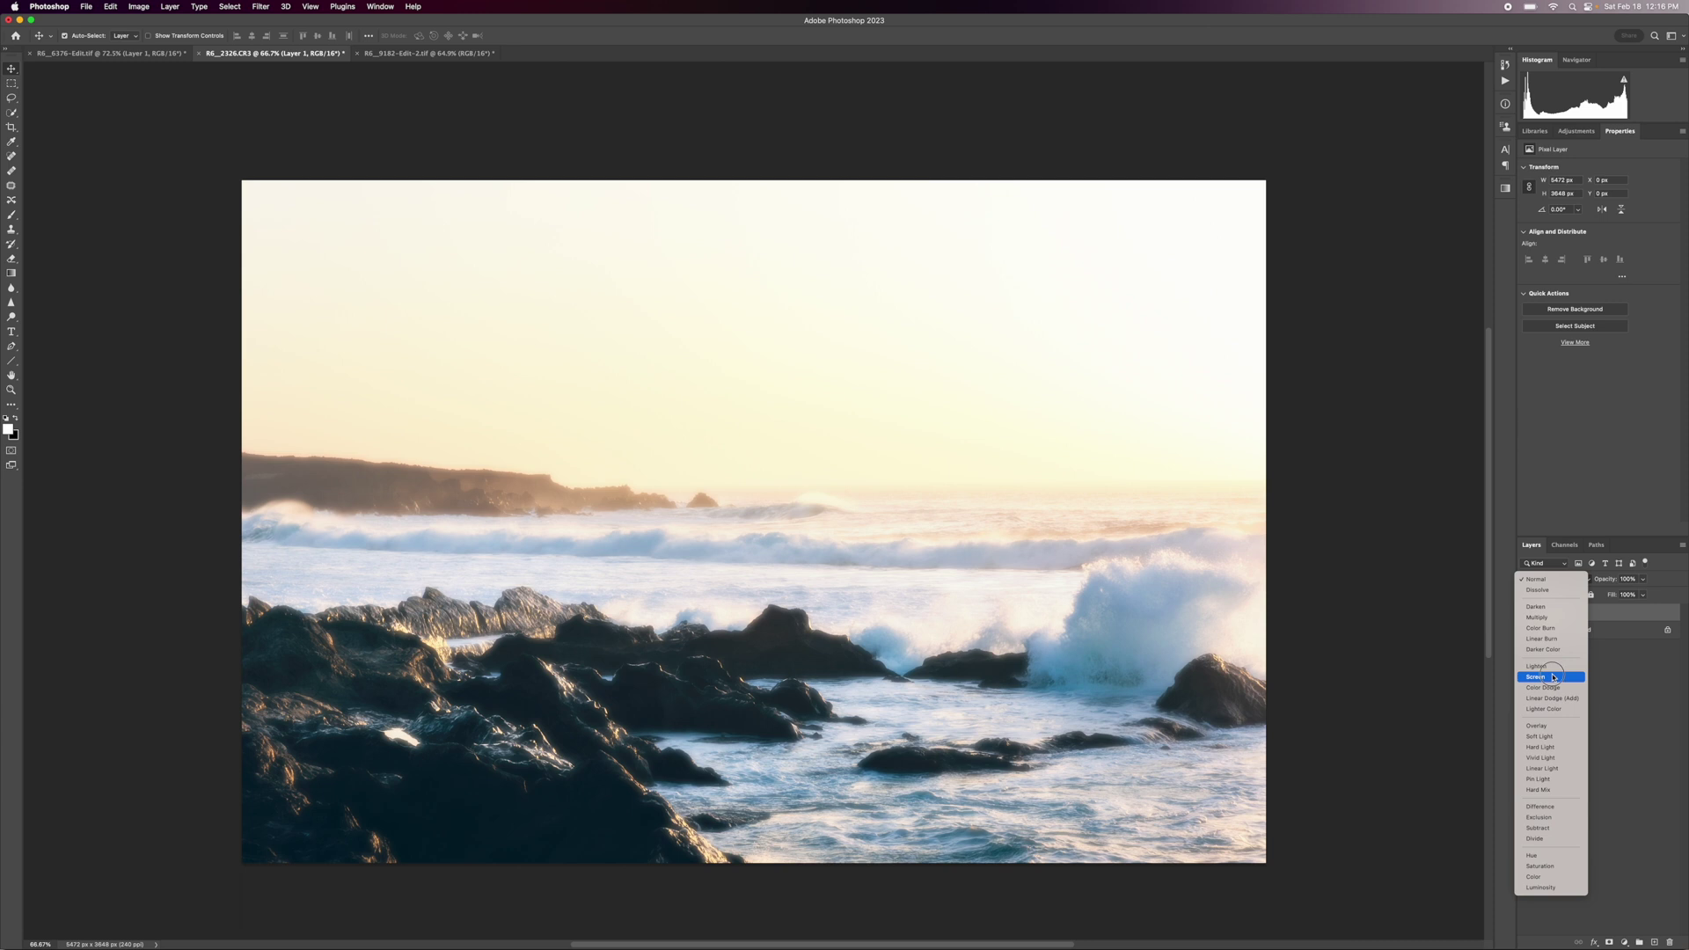
pyautogui.click(1553, 677)
pyautogui.click(138, 7)
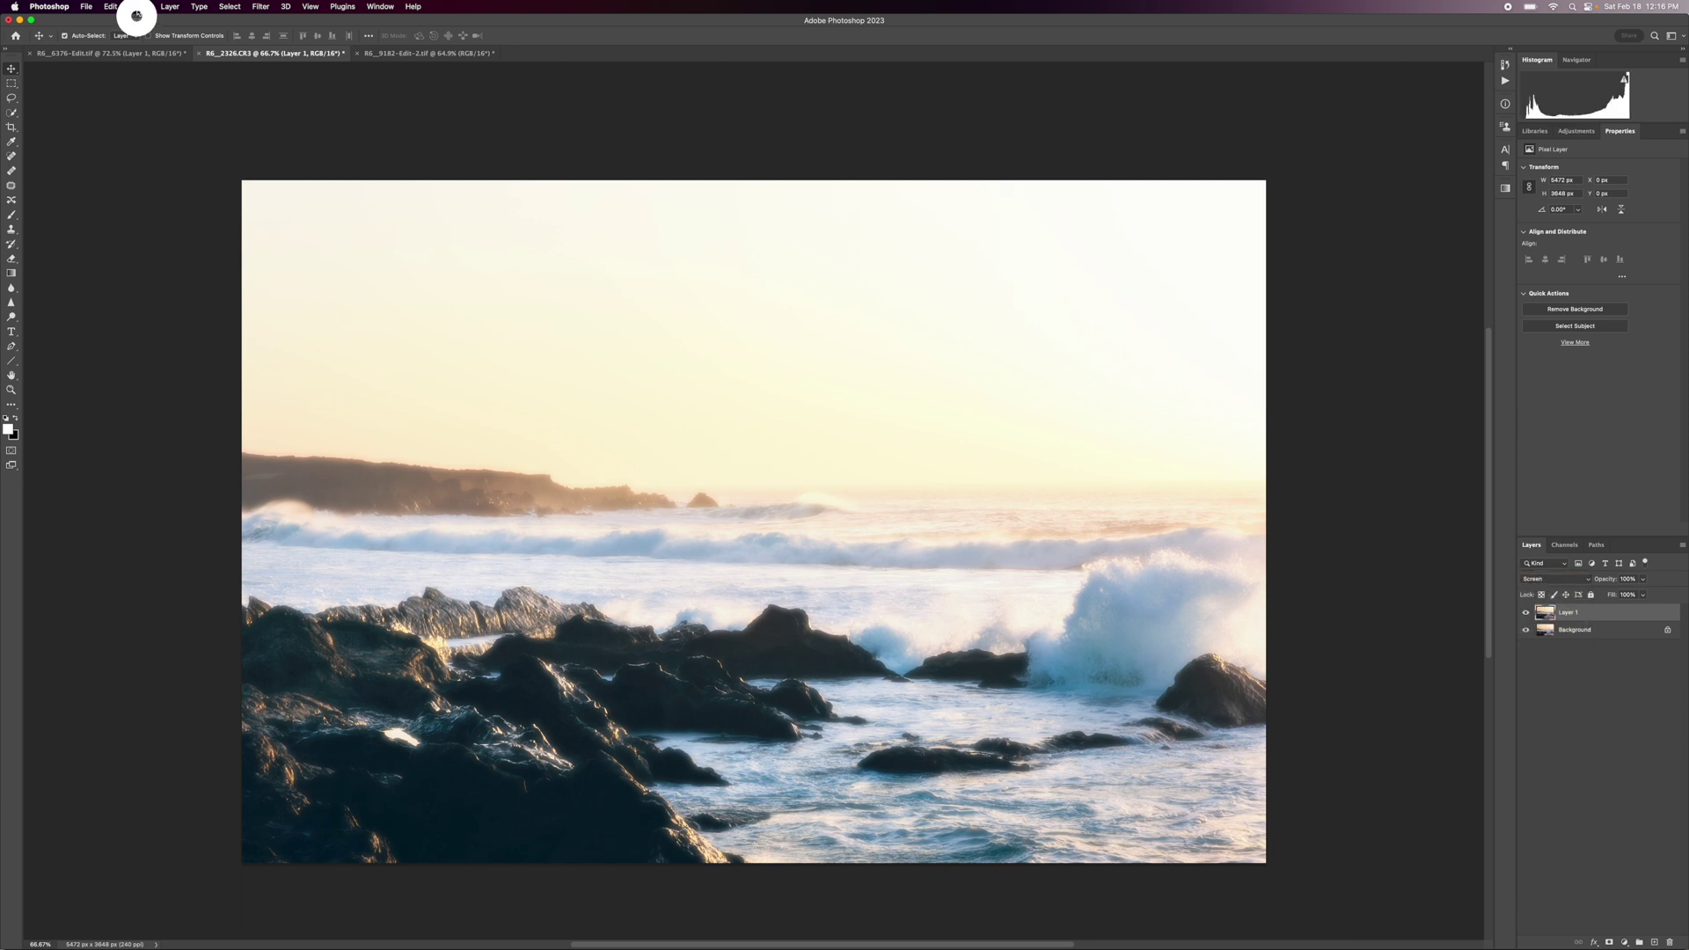
pyautogui.click(157, 168)
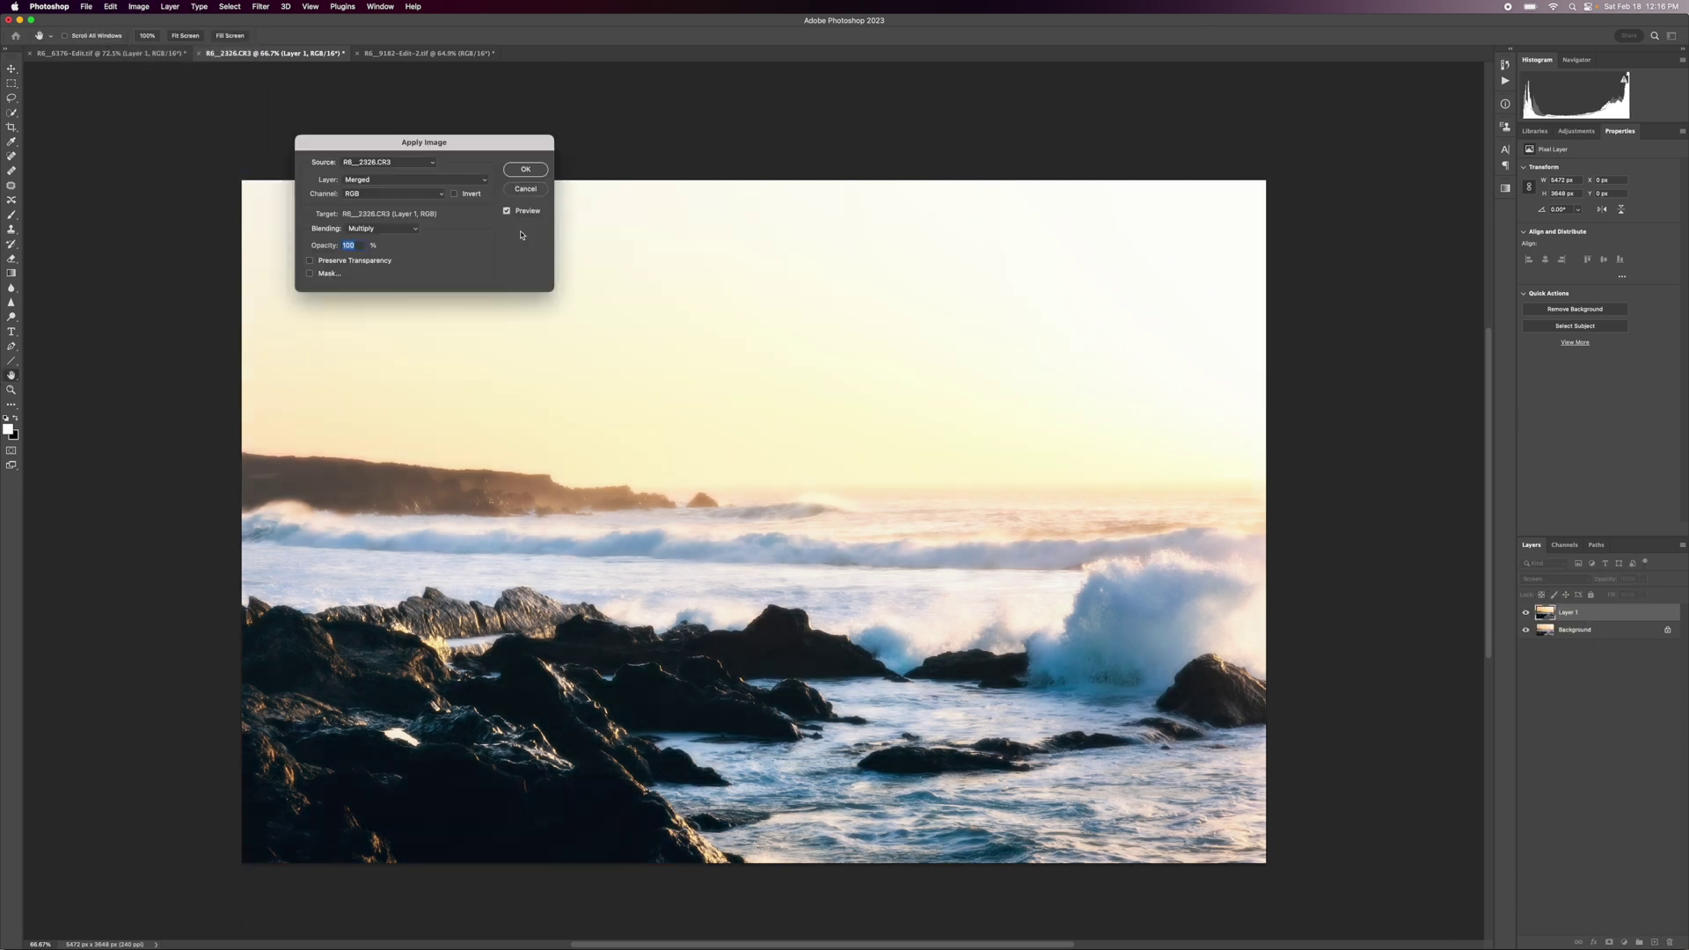
pyautogui.click(526, 169)
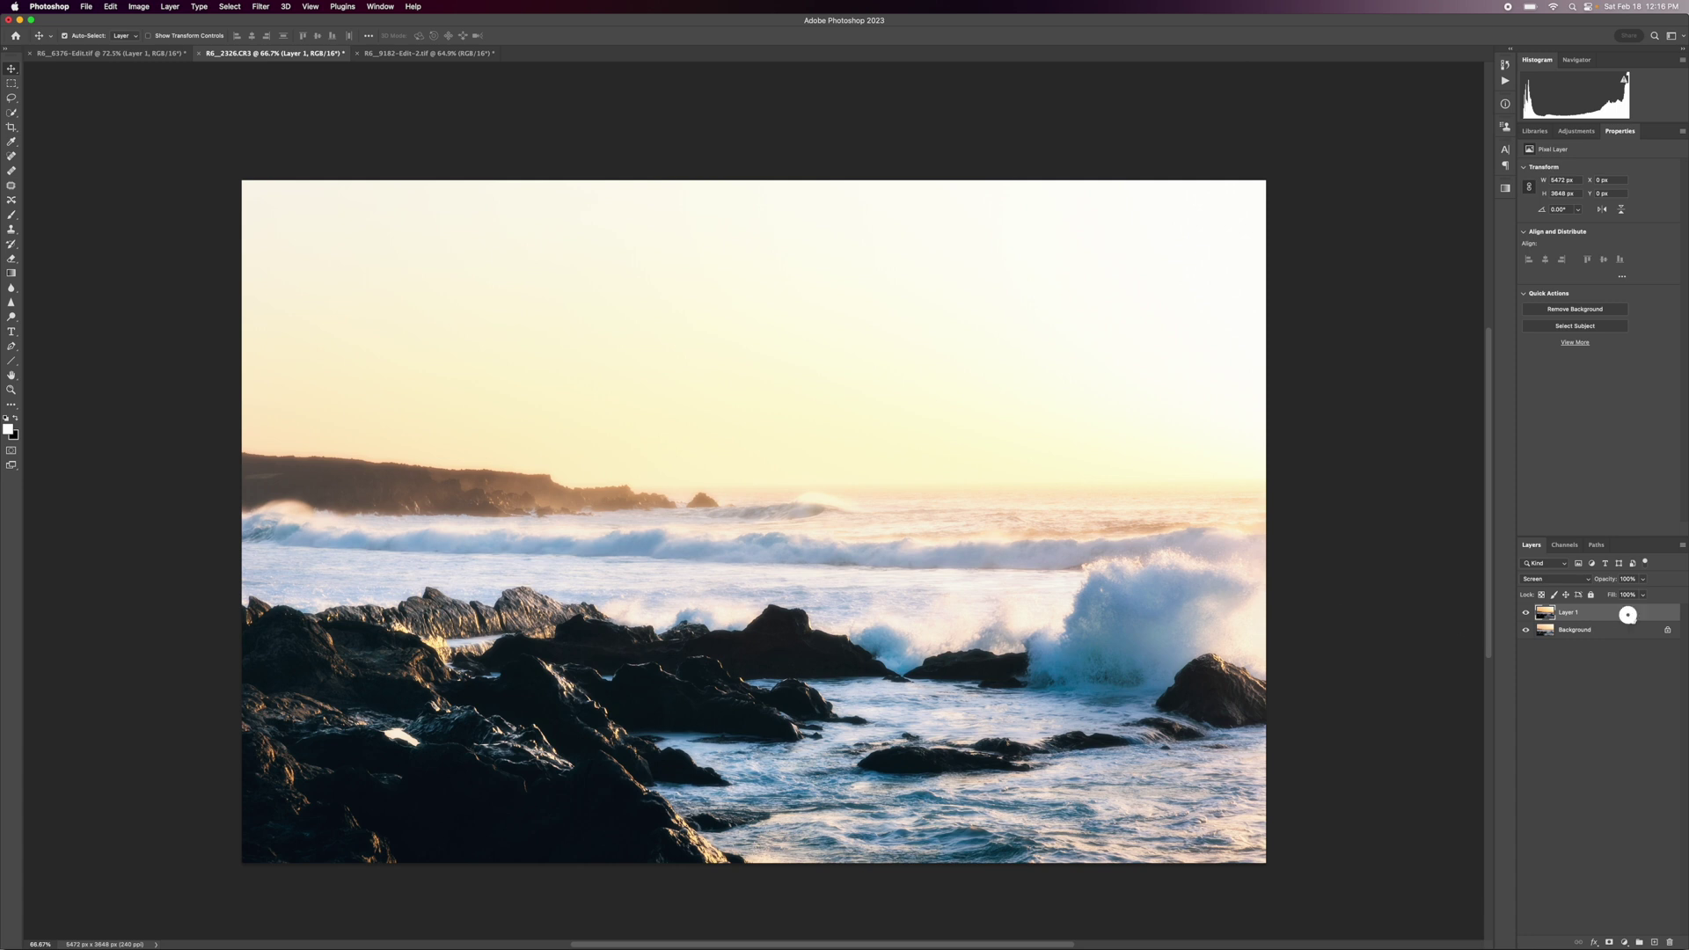
# Set Layer 1's Blend If shadow slider to 68, split to 46/68 for a feathered transition.
pyautogui.doubleClick(1627, 615)
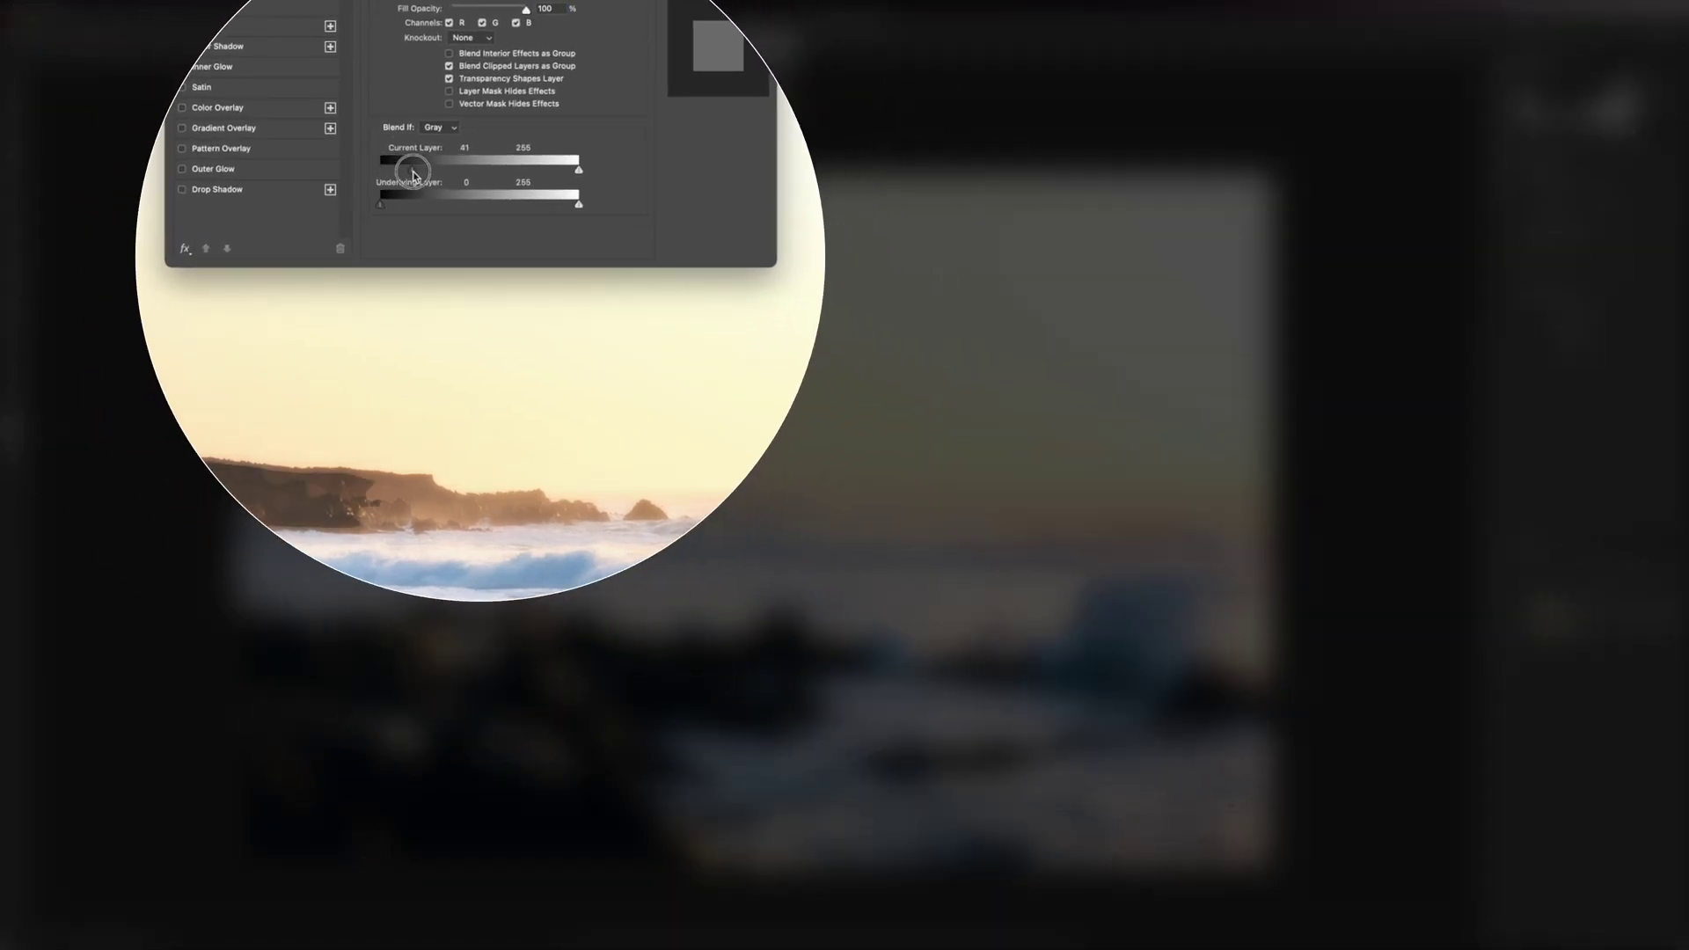
pyautogui.moveTo(413, 170); pyautogui.dragTo(423, 174)
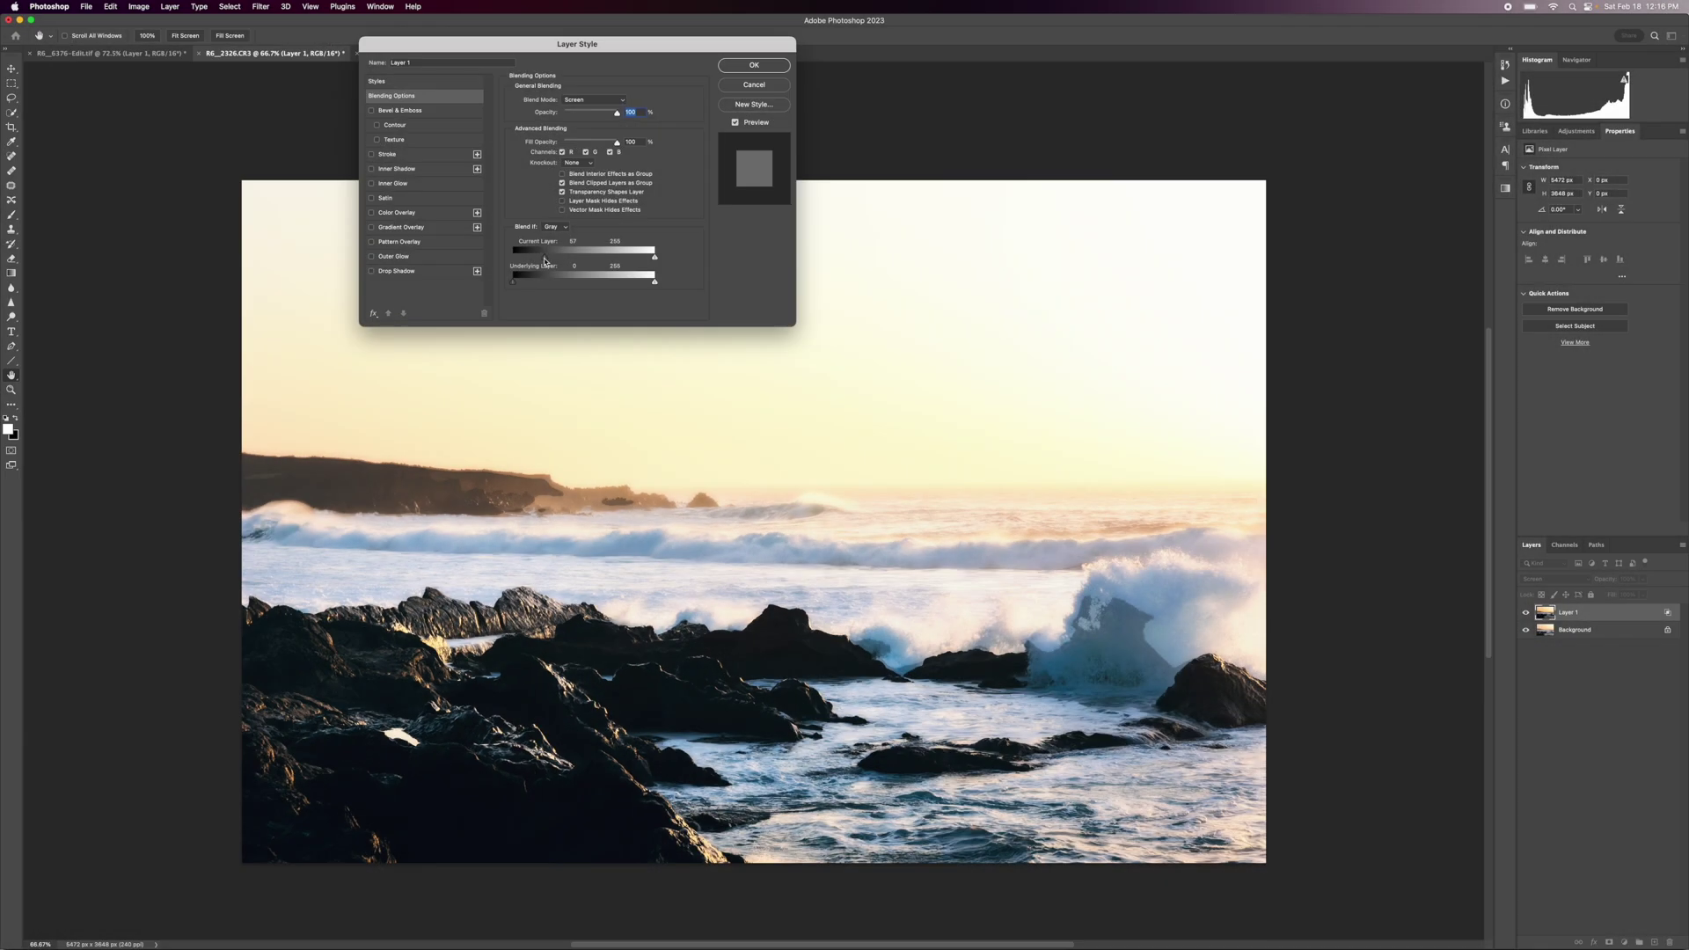
pyautogui.moveTo(539, 258); pyautogui.dragTo(550, 261)
pyautogui.click(544, 483)
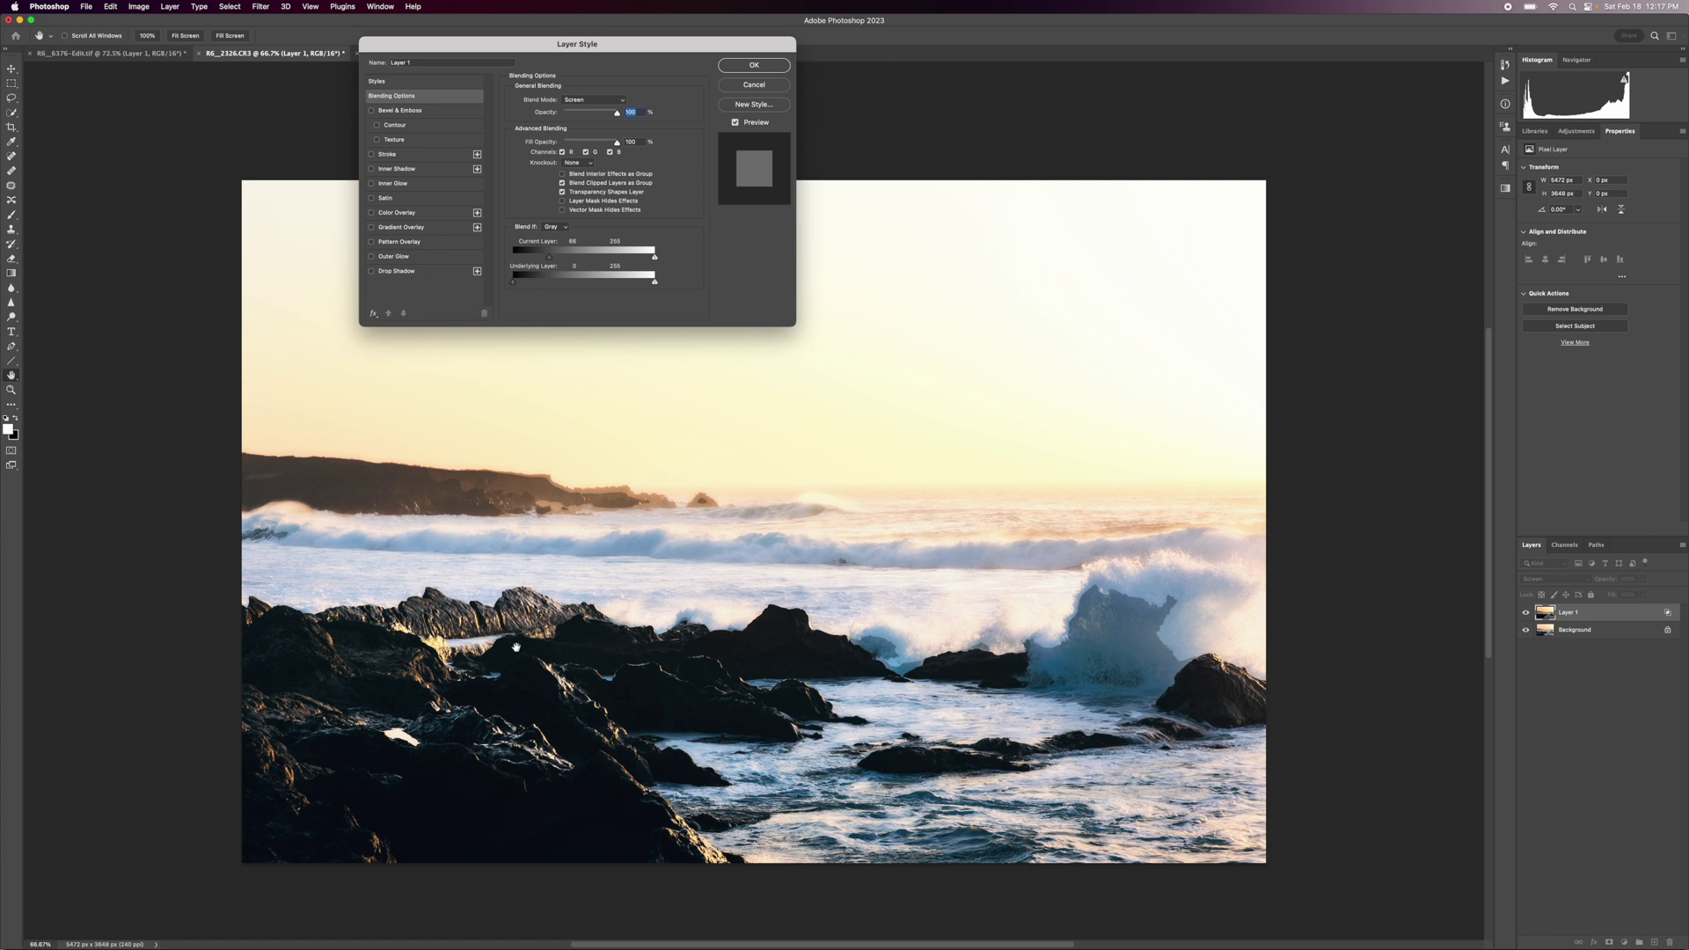
pyautogui.press('alt')
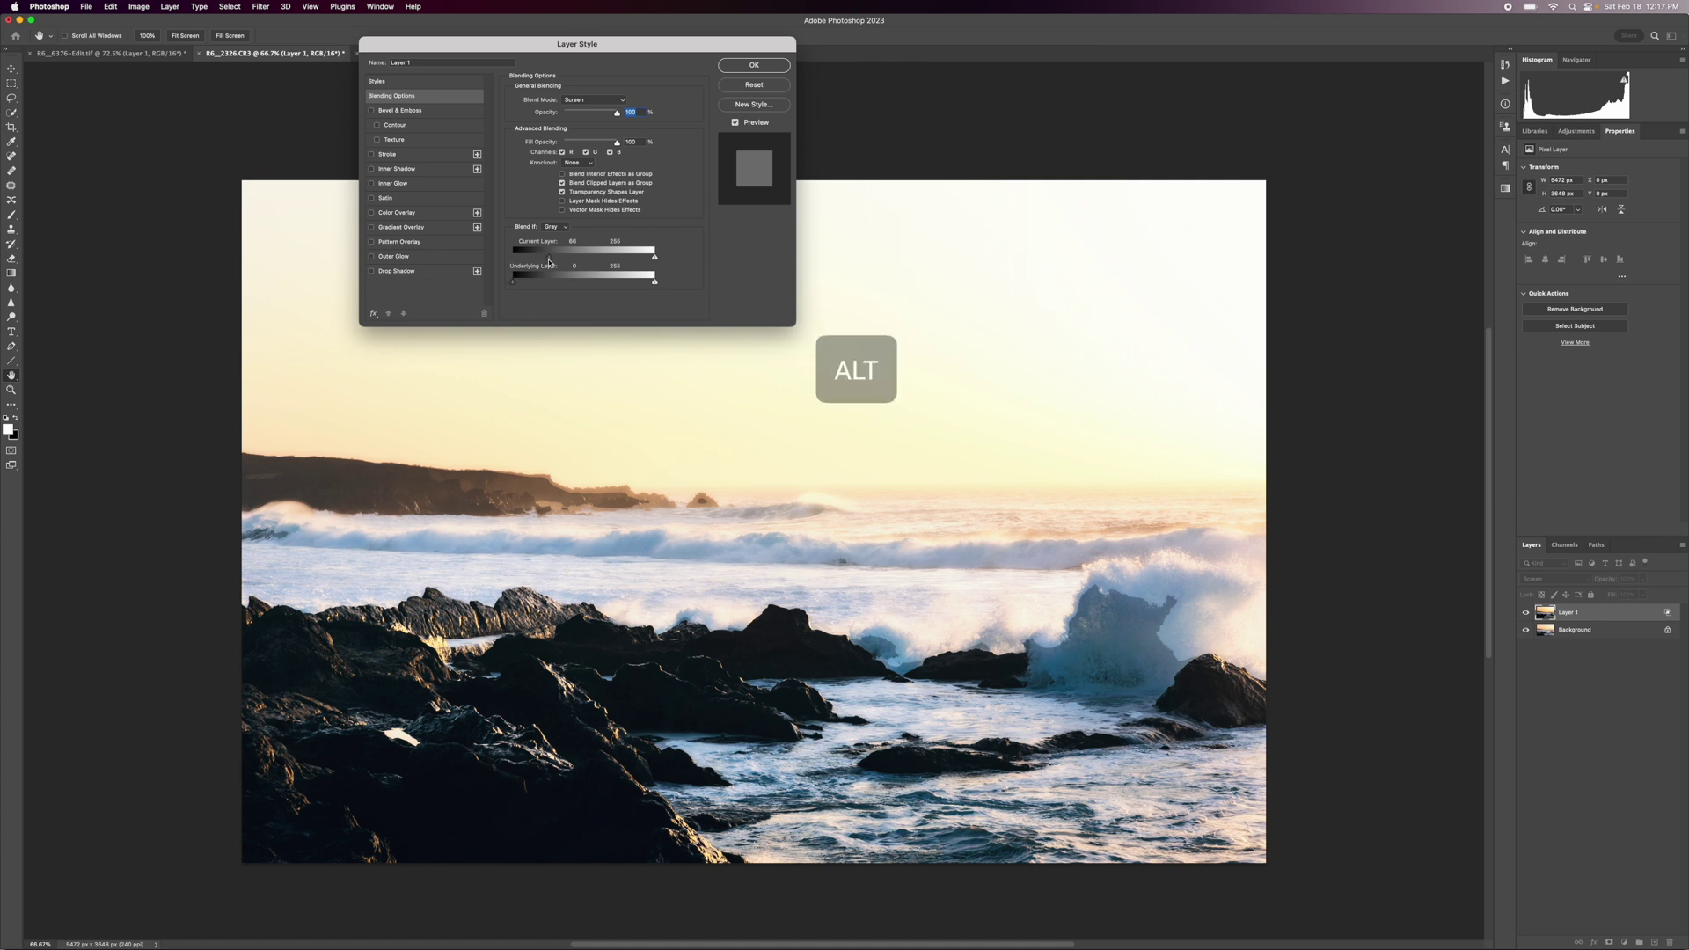
pyautogui.moveTo(549, 261); pyautogui.dragTo(510, 286)
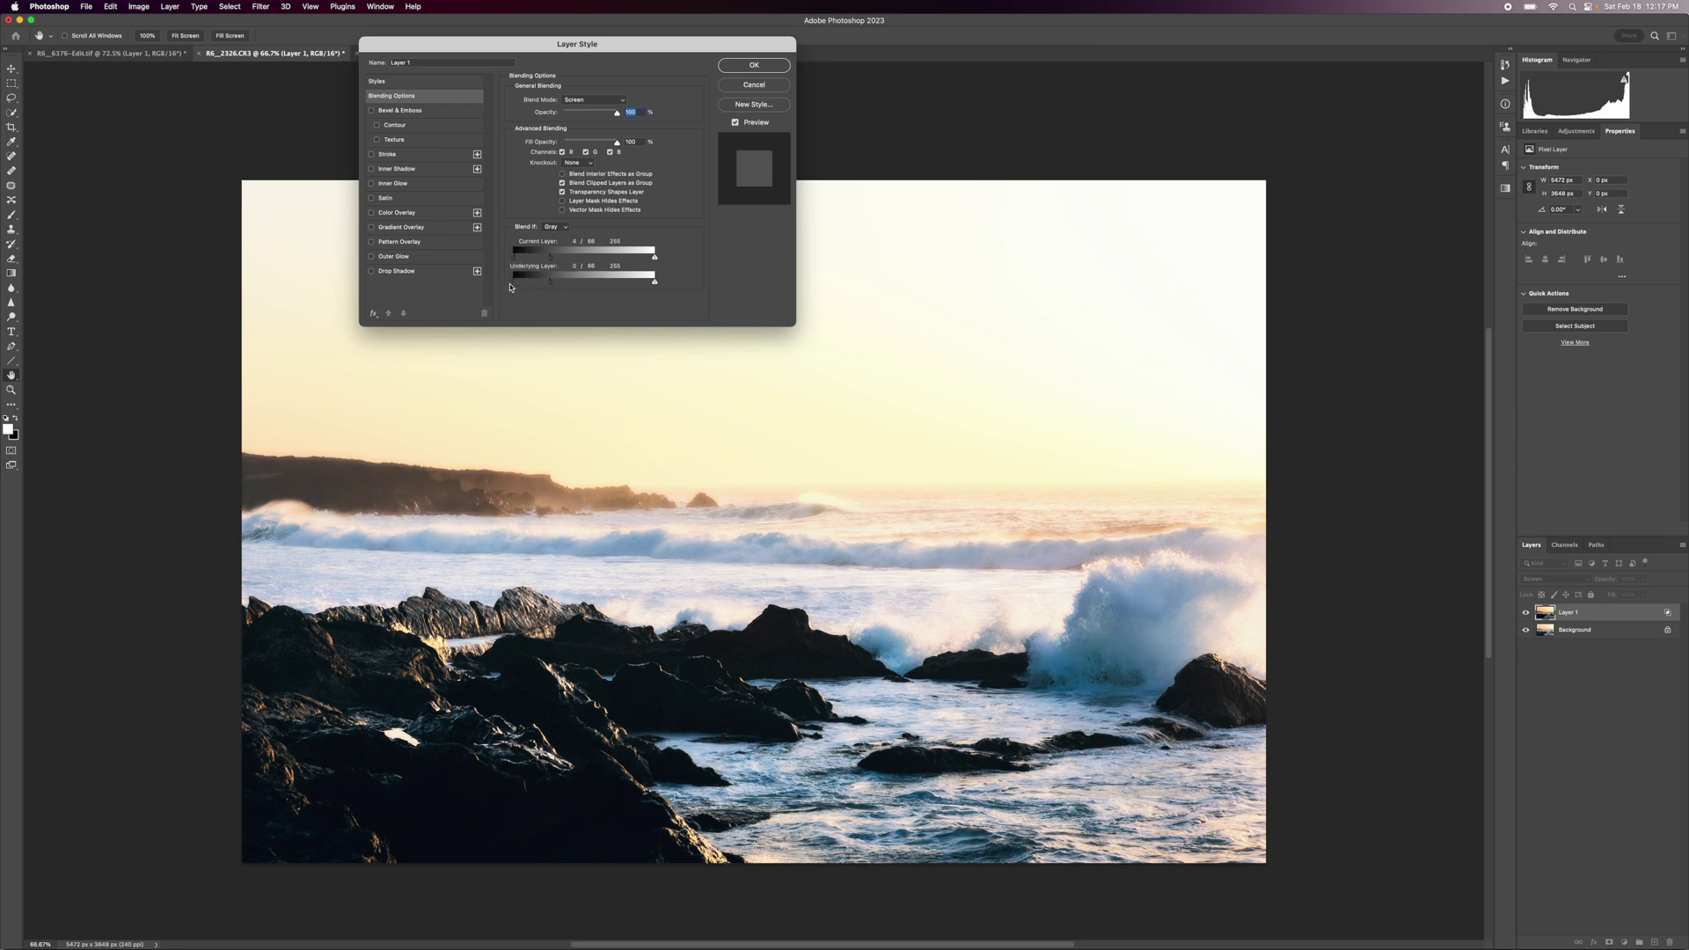
pyautogui.click(746, 67)
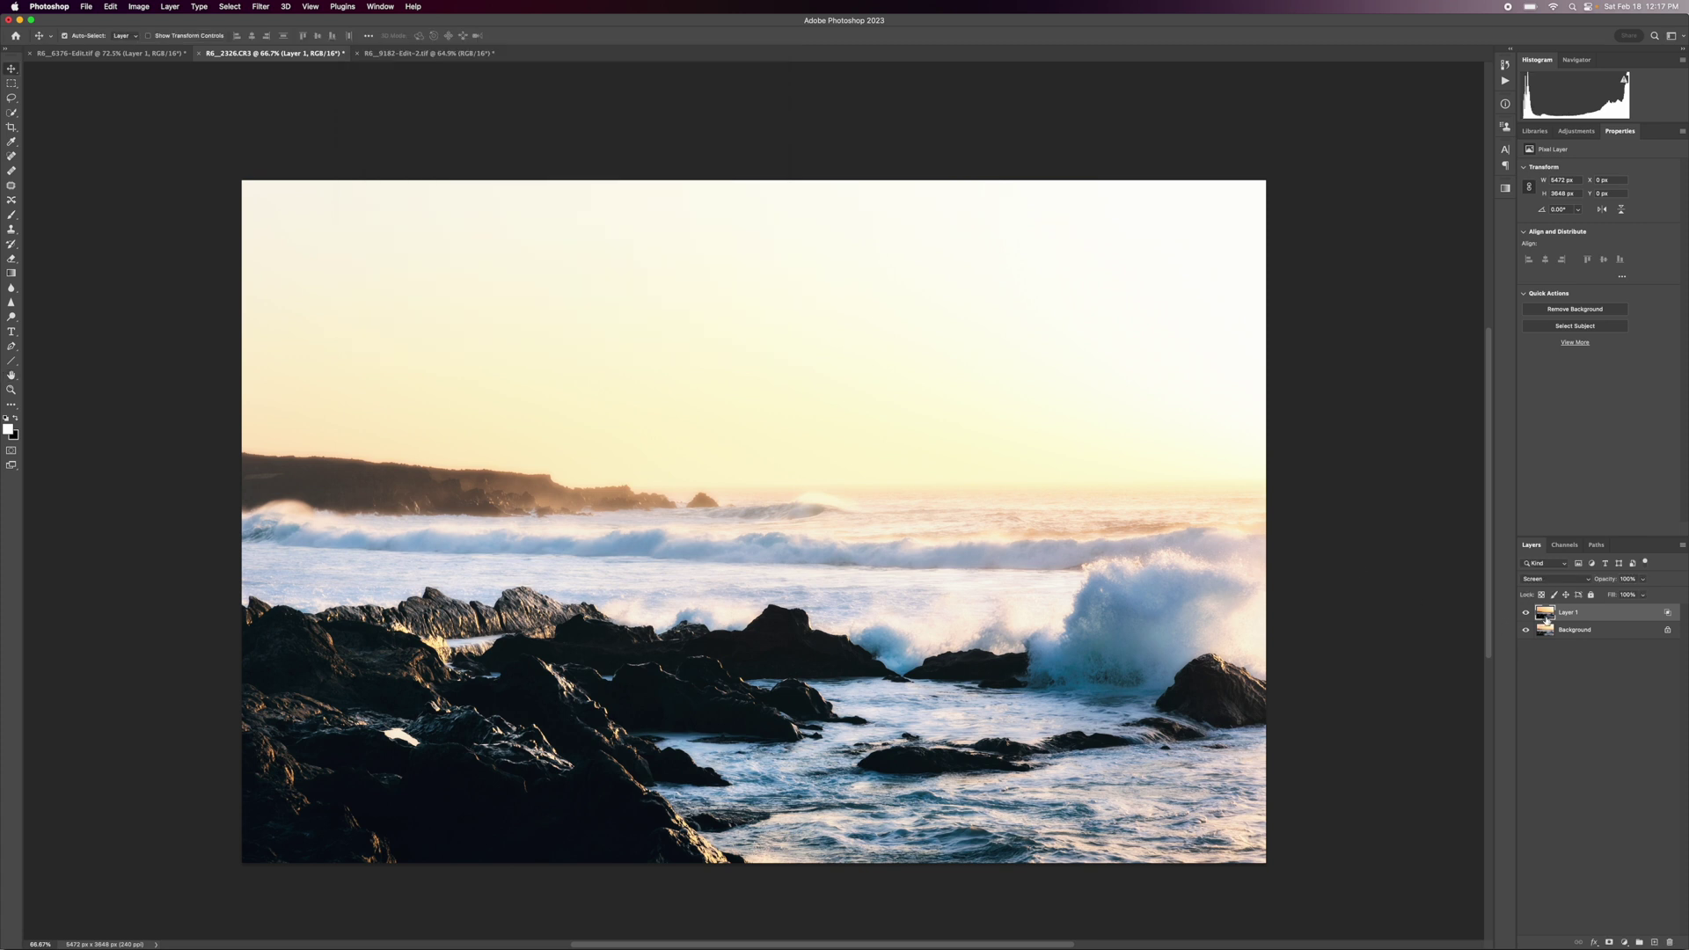
pyautogui.click(1525, 613)
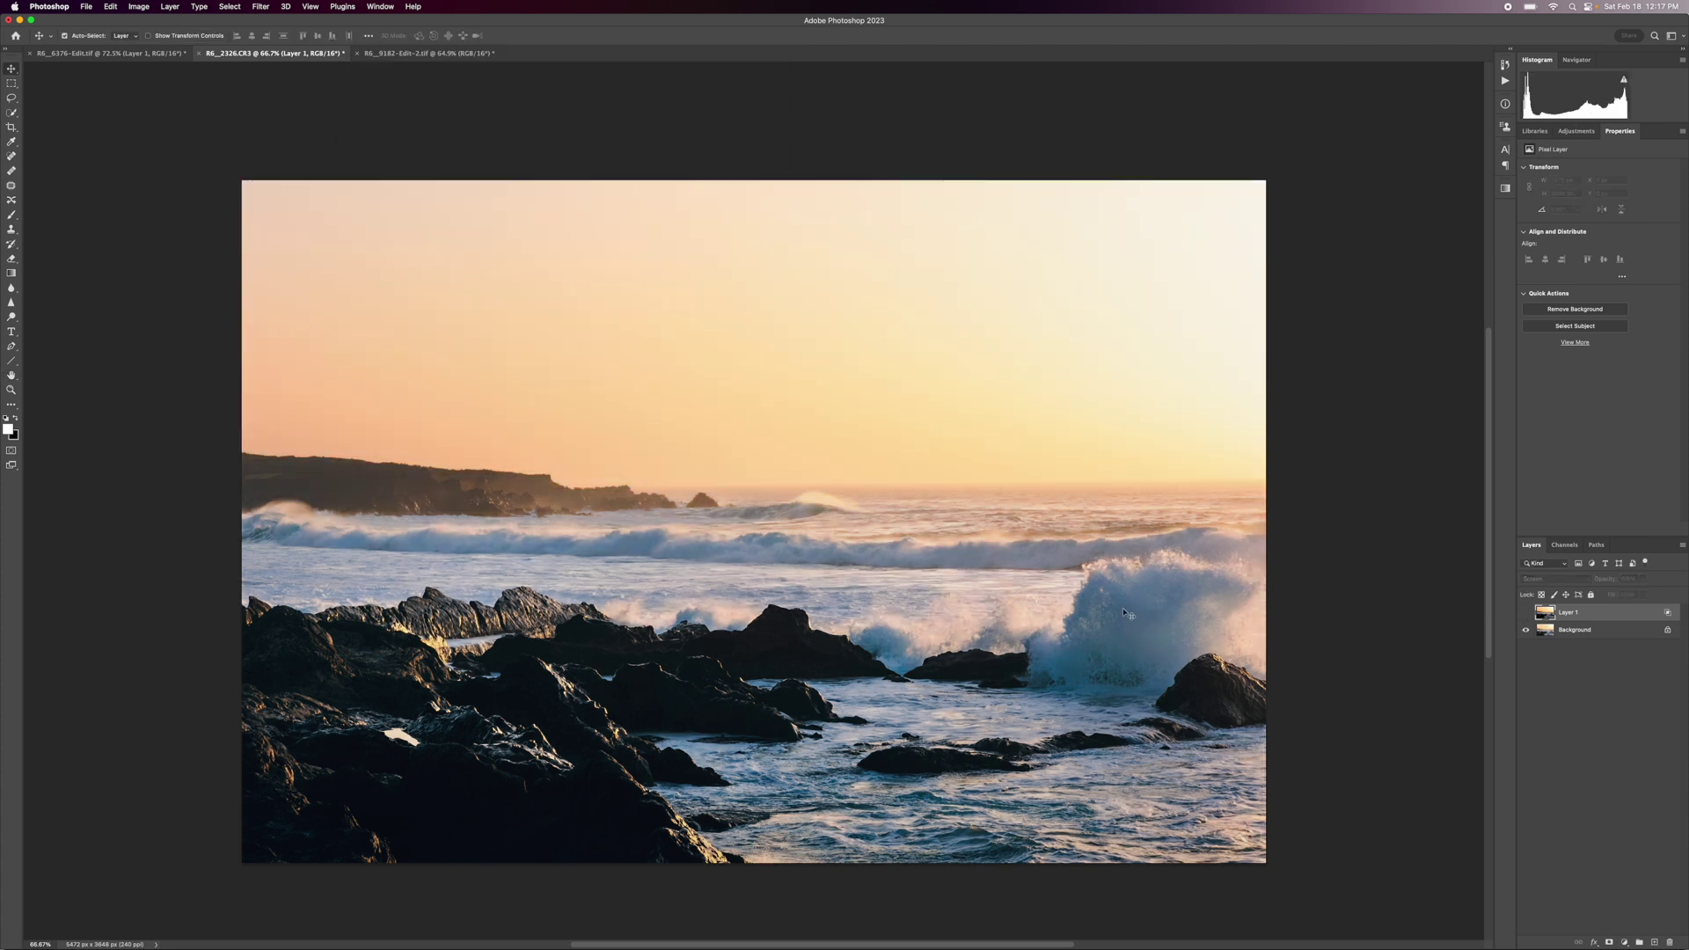
pyautogui.scroll(5, 1127, 611)
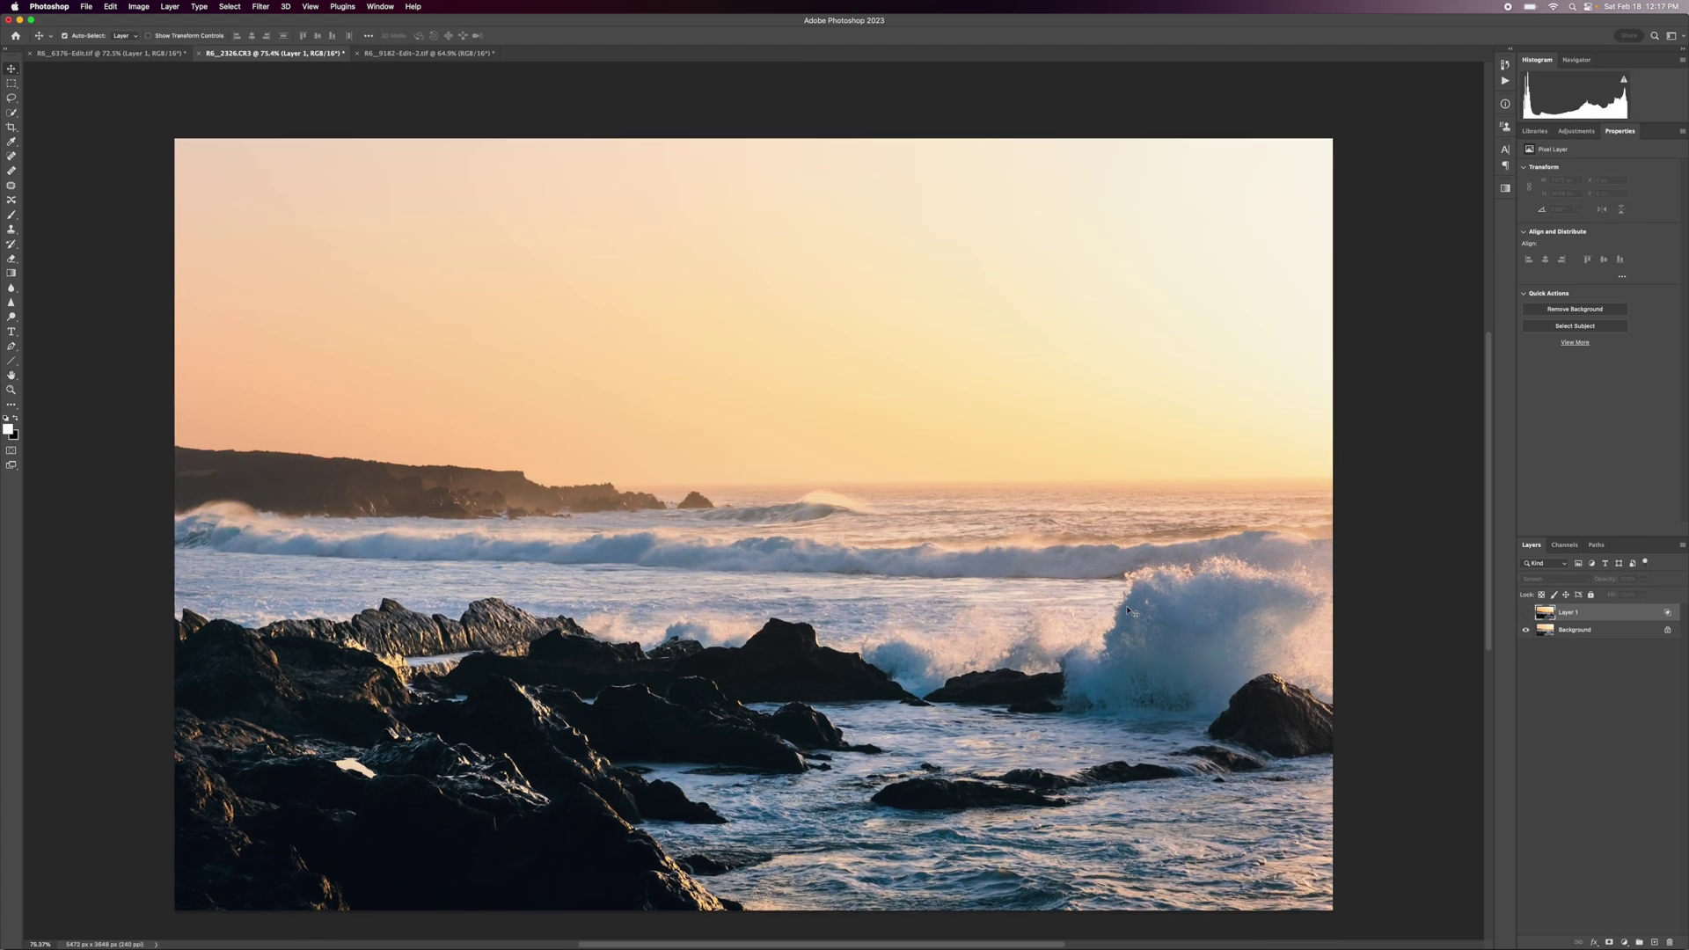
pyautogui.hscroll(2, 1126, 605)
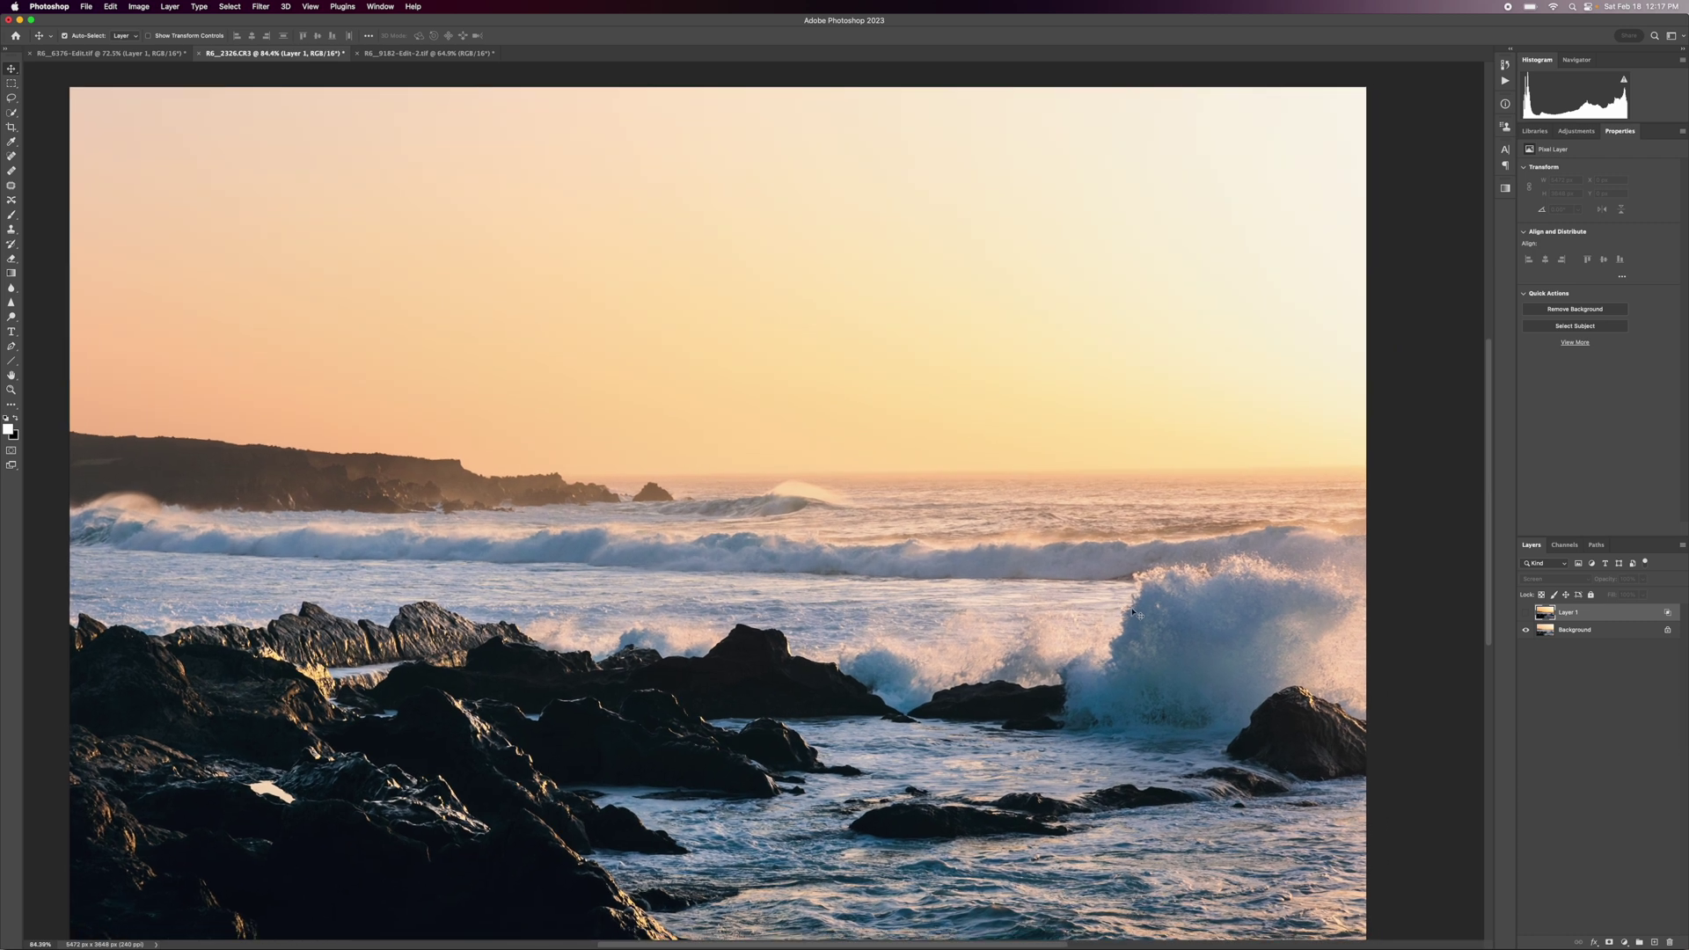
pyautogui.scroll(-2, 1135, 613)
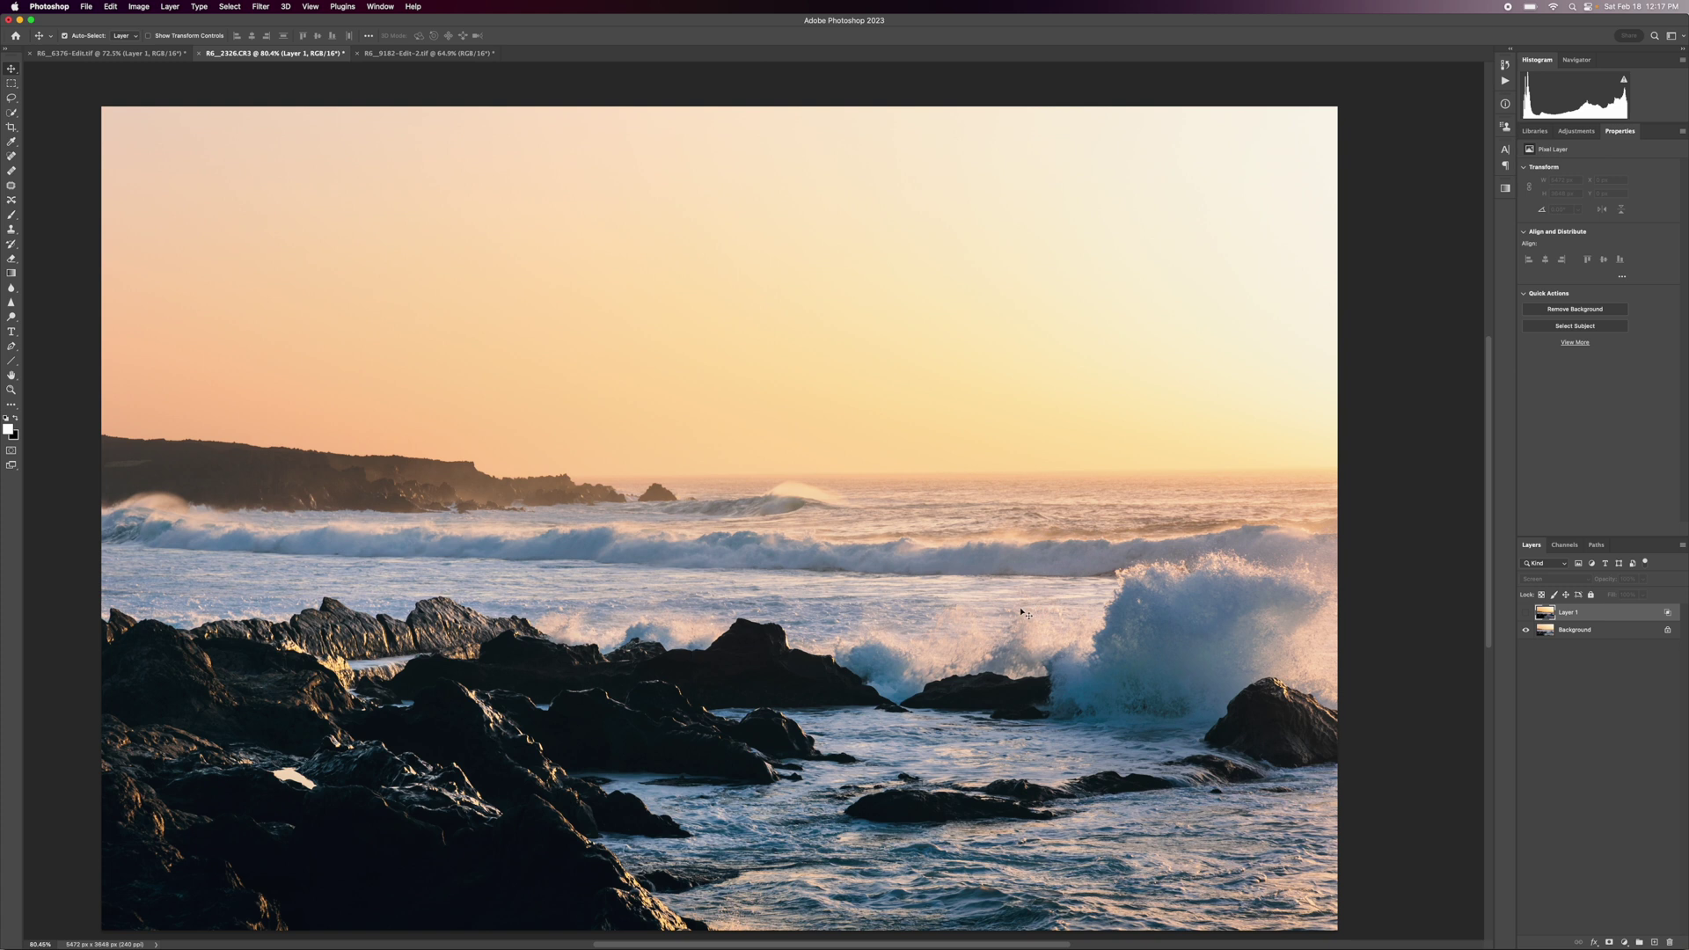
pyautogui.scroll(-5, 1029, 611)
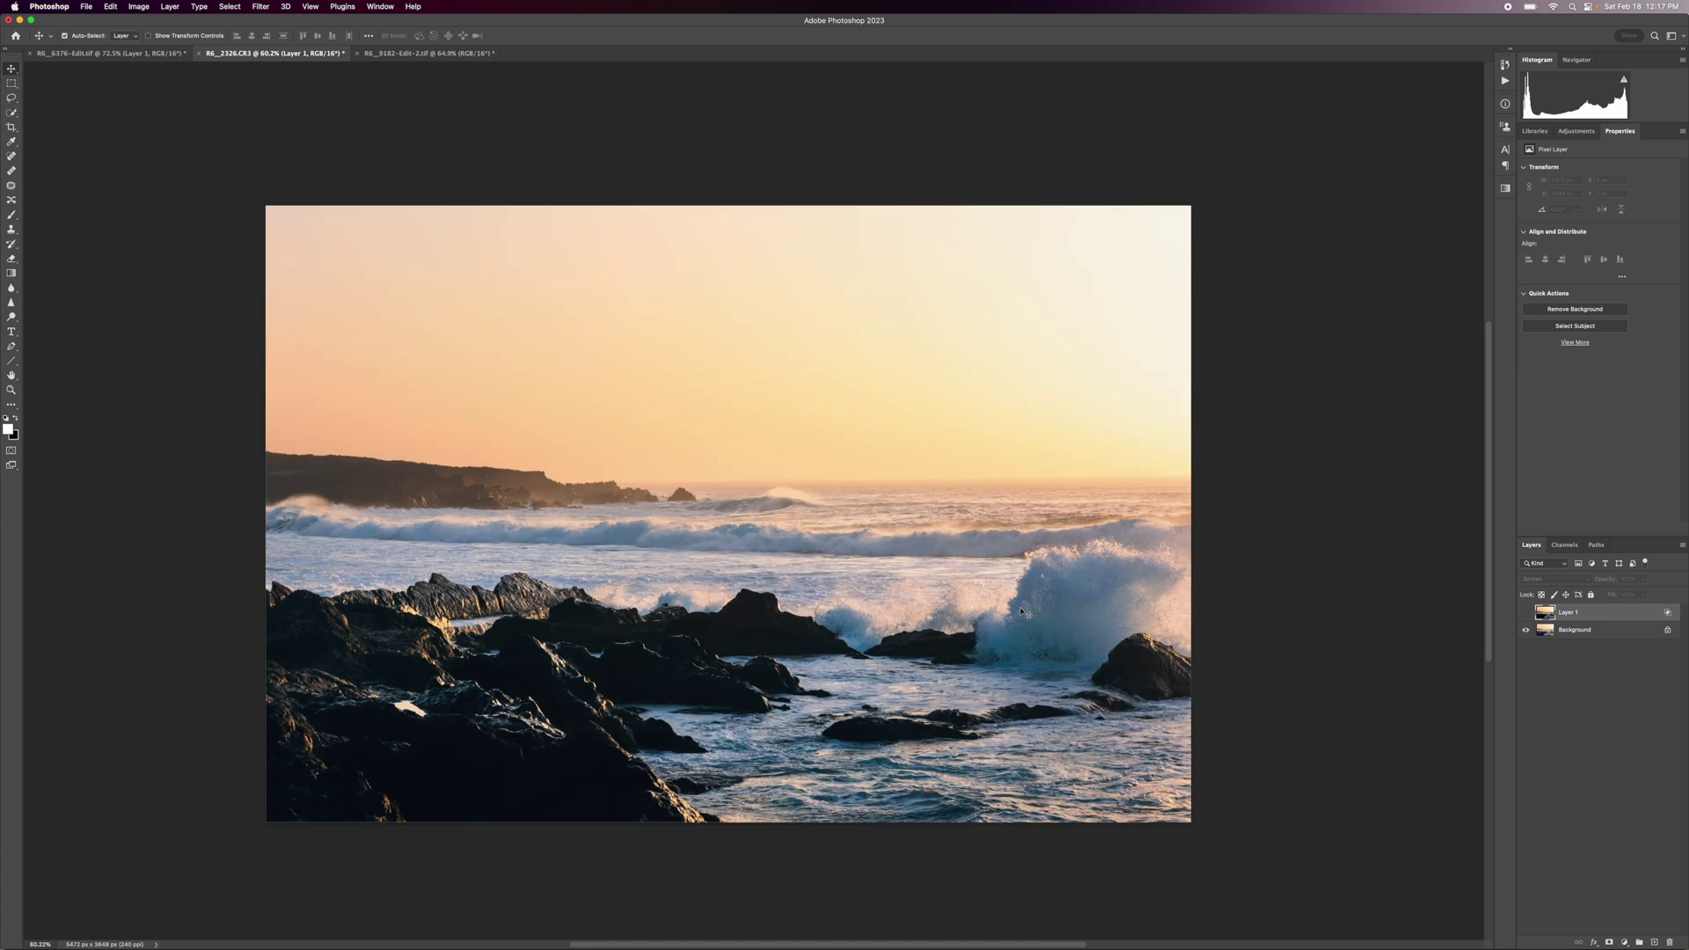
pyautogui.click(1526, 613)
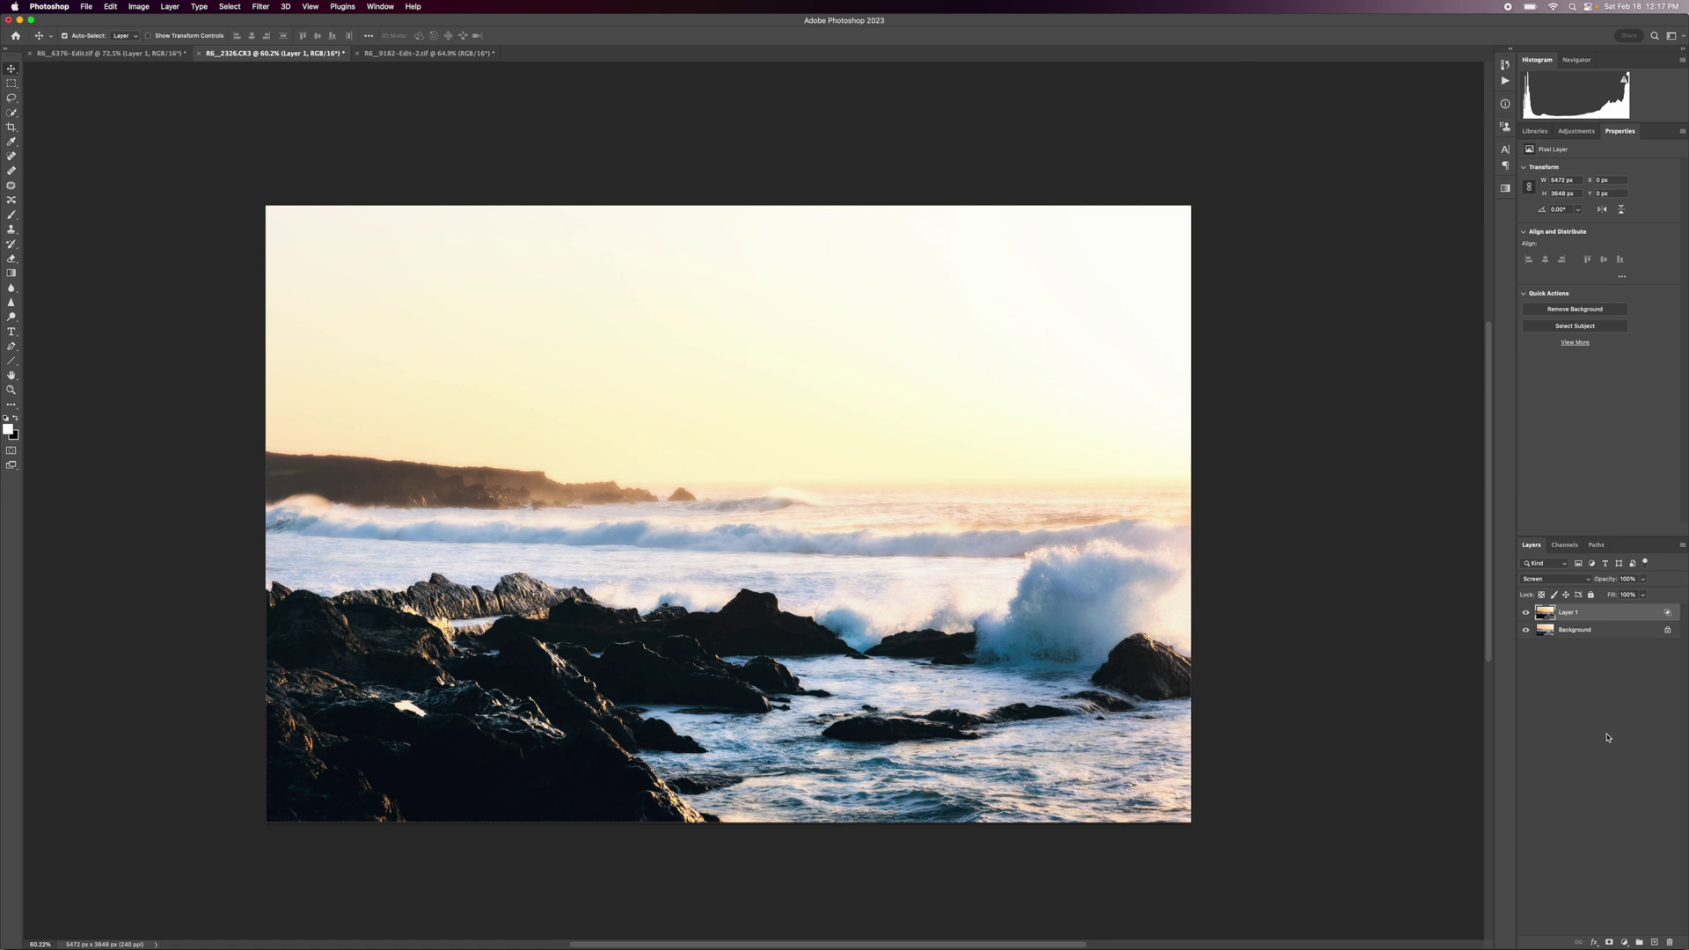
# Add a Curves adjustment layer and pull the curve down slightly to darken the seascape.
pyautogui.click(1624, 940)
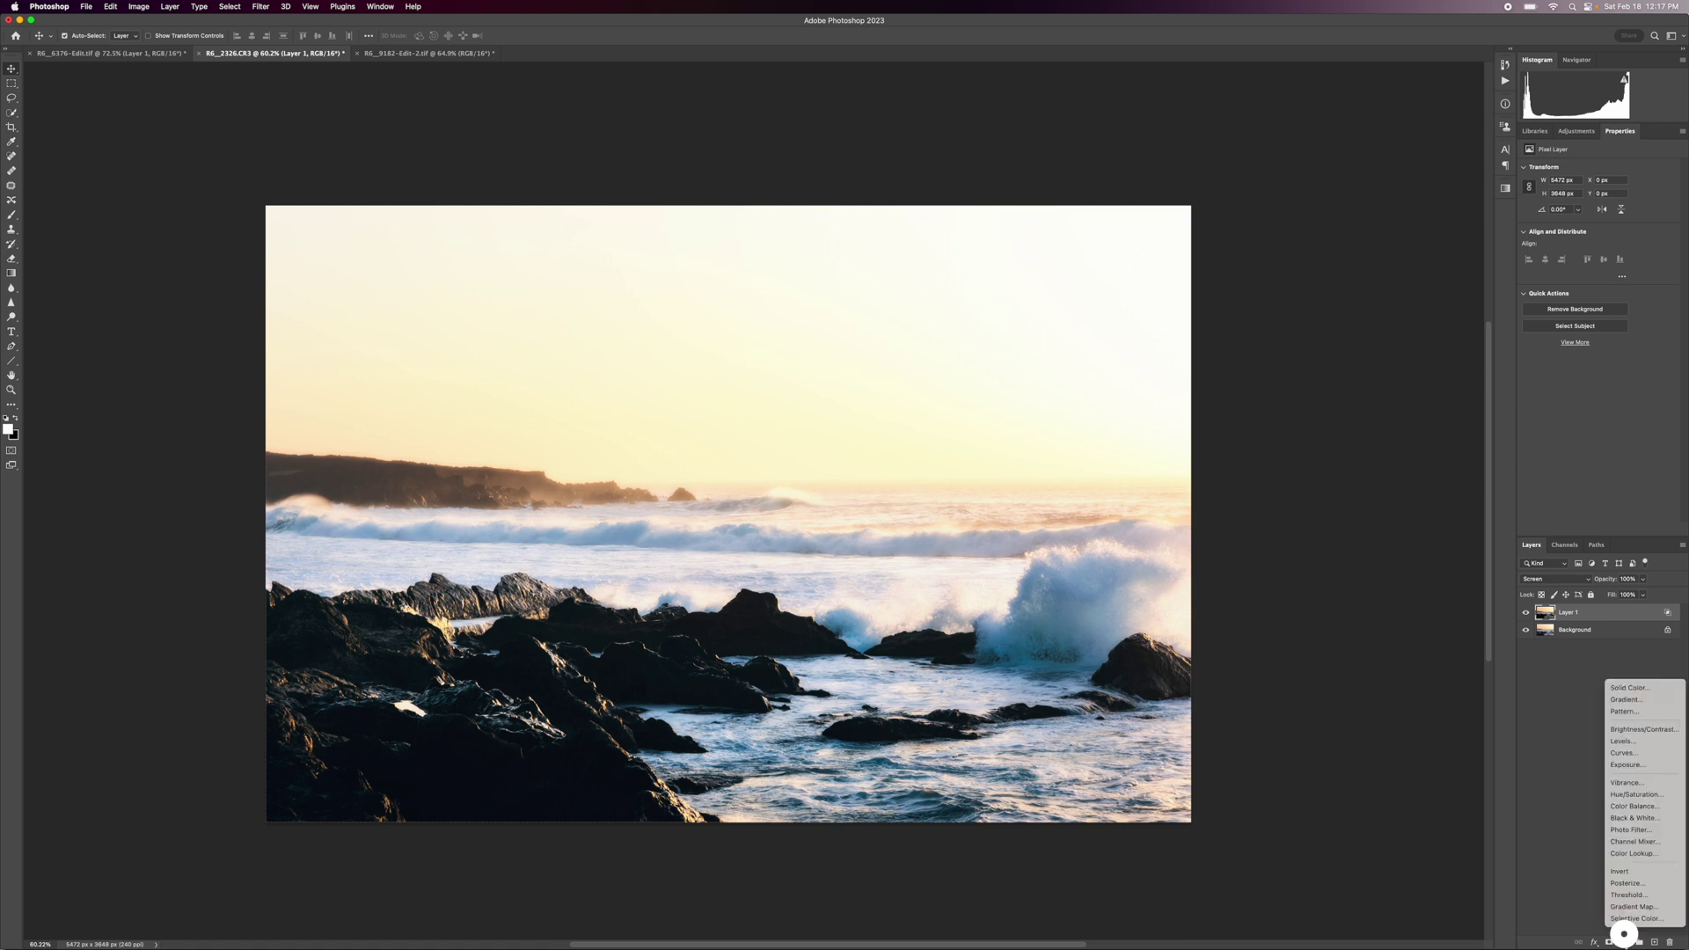
pyautogui.click(1620, 754)
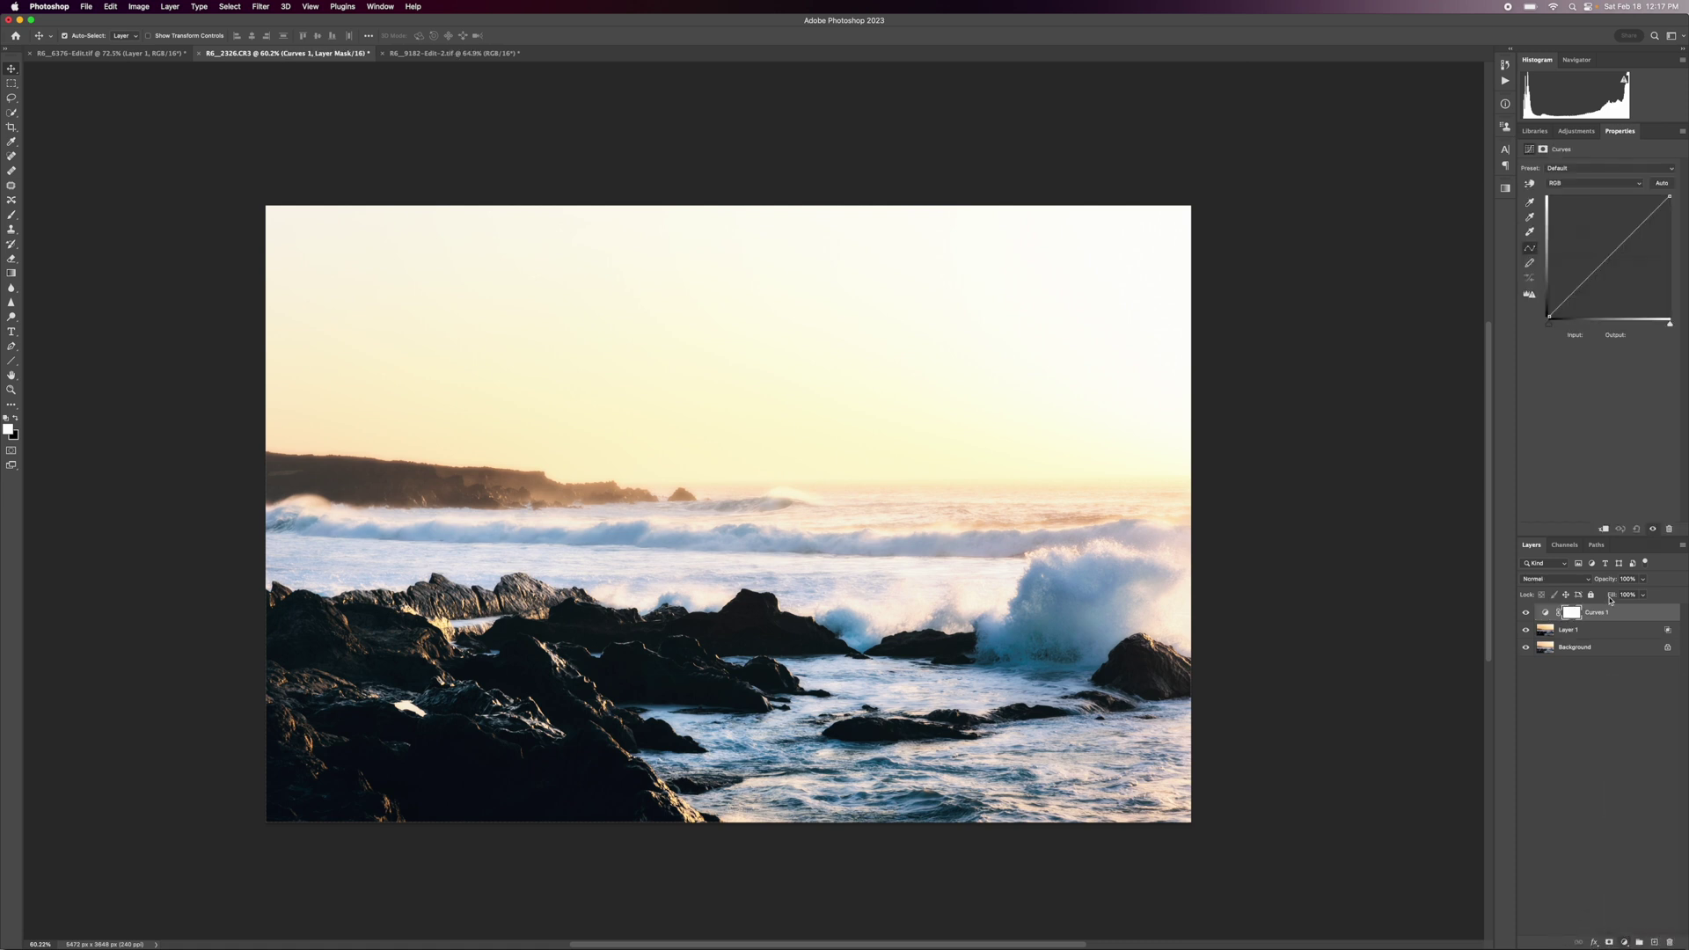
pyautogui.moveTo(1633, 229); pyautogui.dragTo(1641, 230)
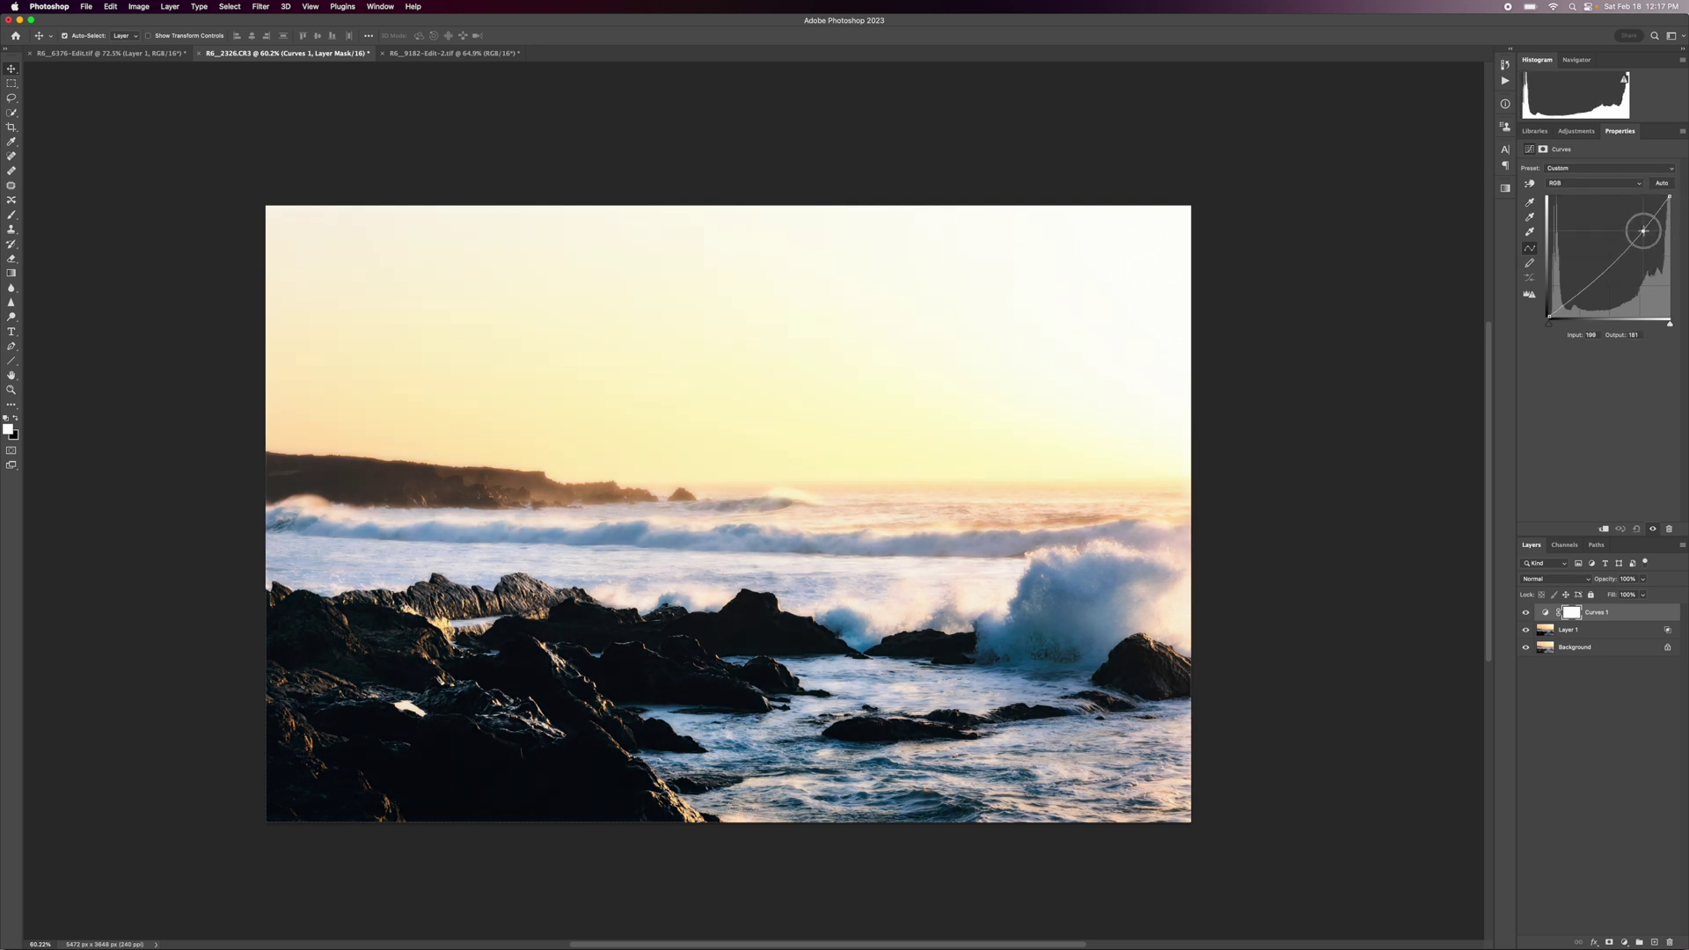
pyautogui.click(1615, 261)
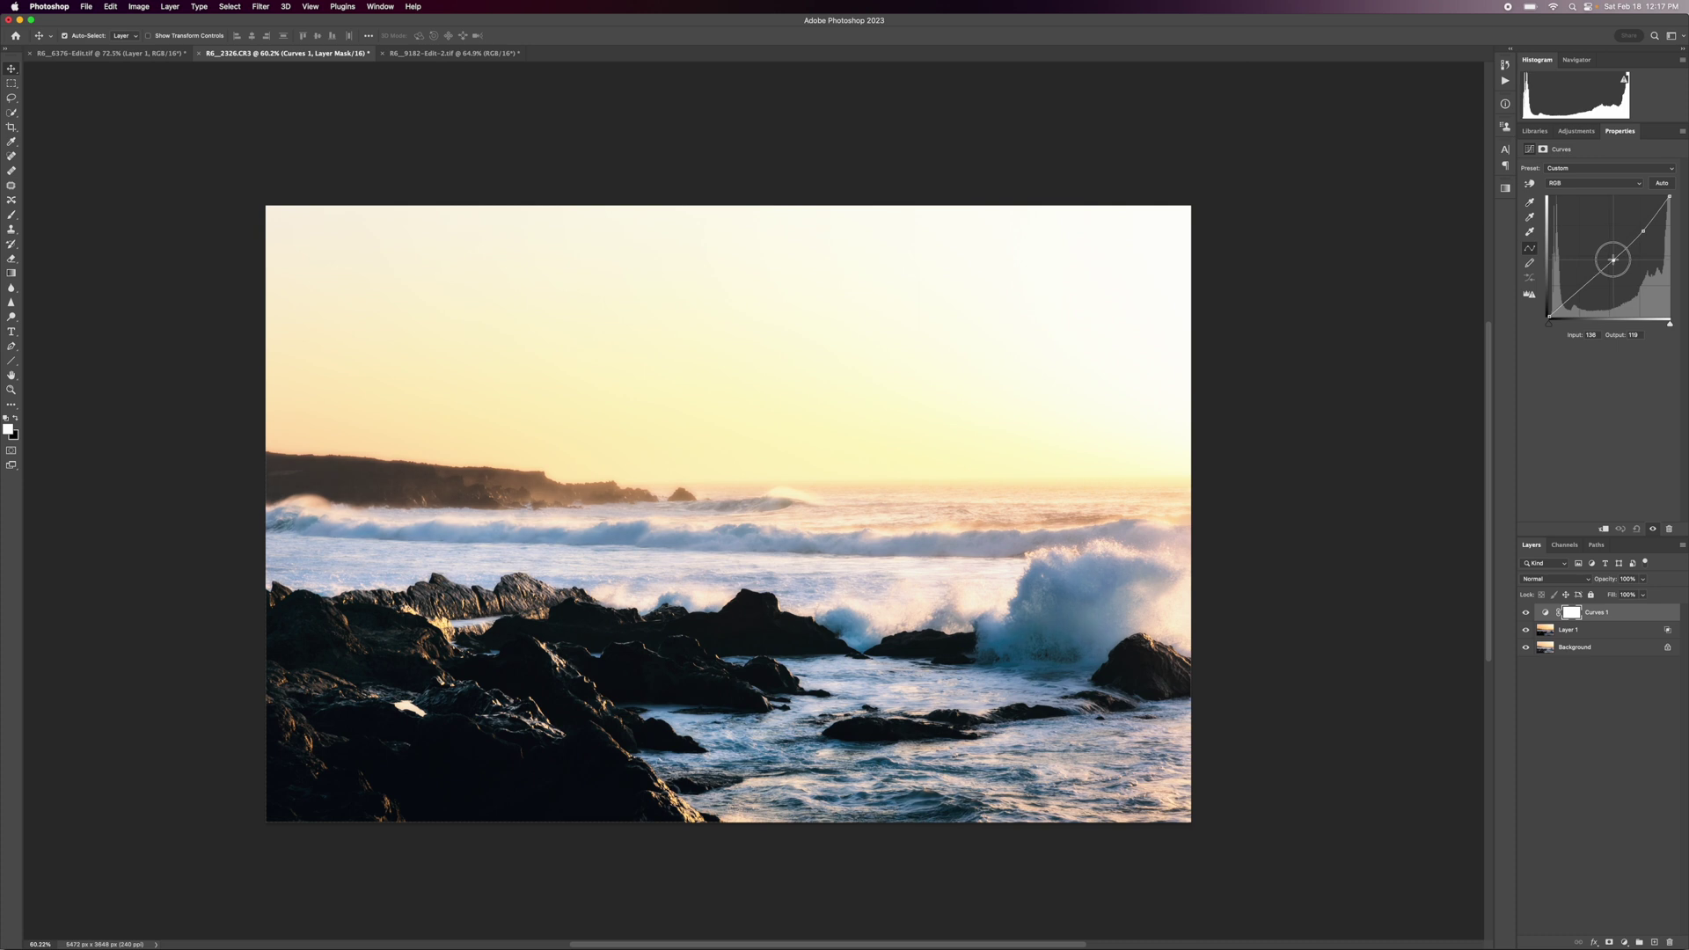
pyautogui.moveTo(1642, 230); pyautogui.dragTo(1645, 232)
# Compare the seascape with and without Curves, drop the glow layer to 80%, and return to the portrait.
pyautogui.click(1524, 614)
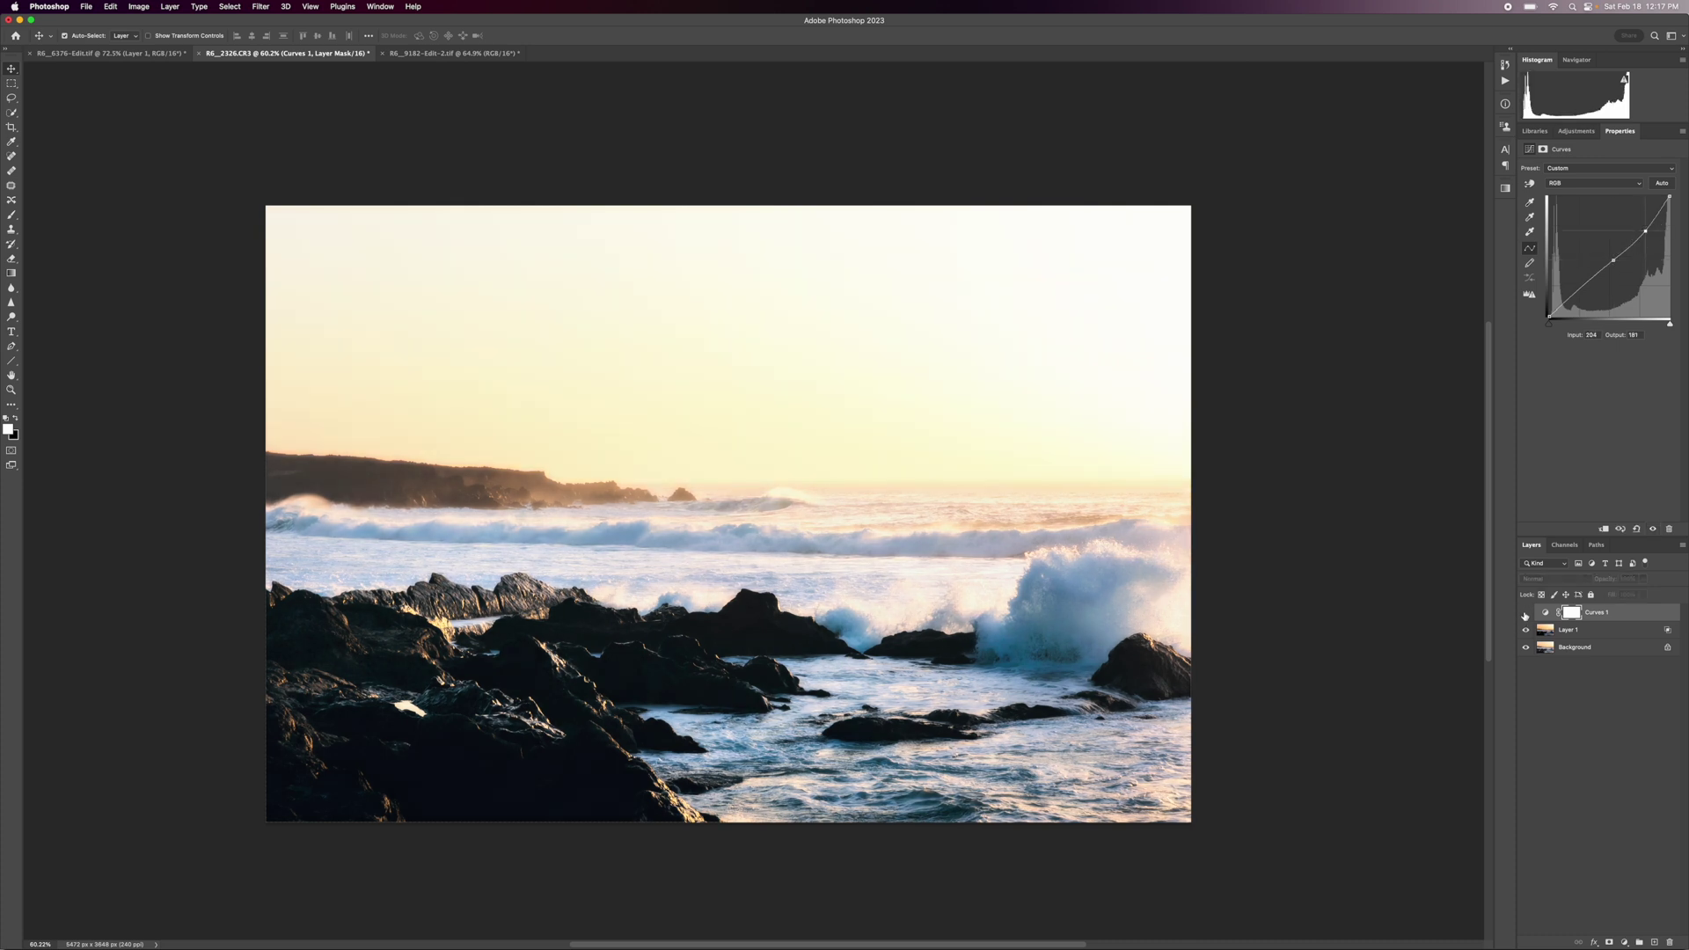
pyautogui.click(1525, 613)
pyautogui.click(1524, 614)
pyautogui.click(1525, 615)
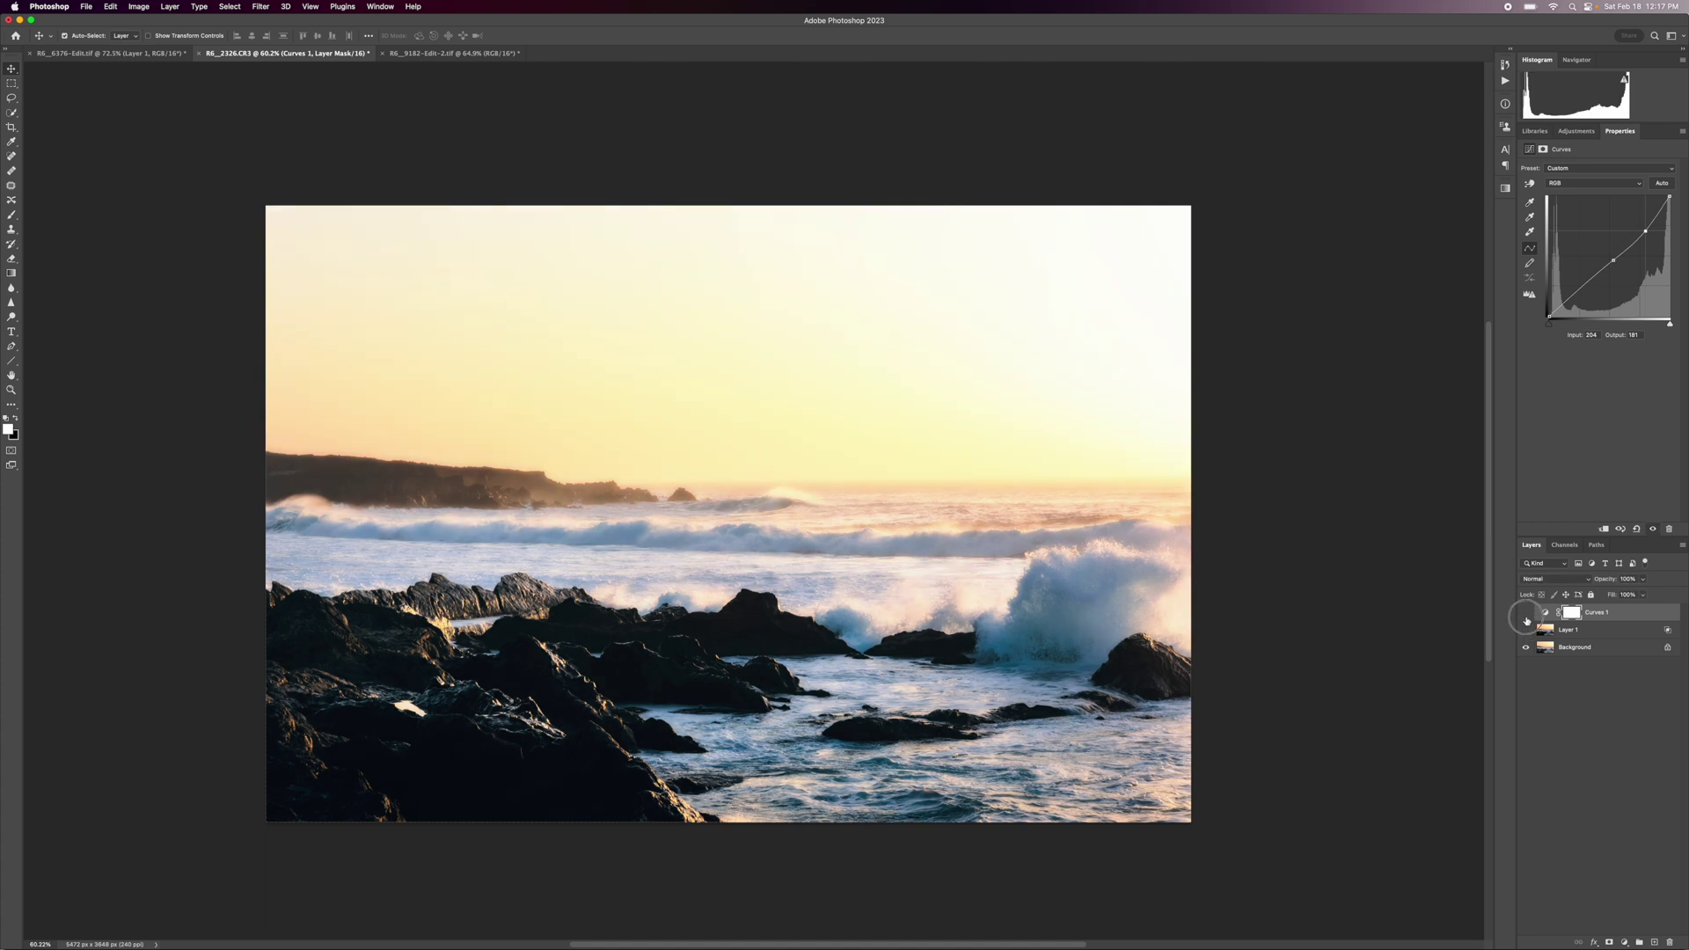
pyautogui.click(1525, 614)
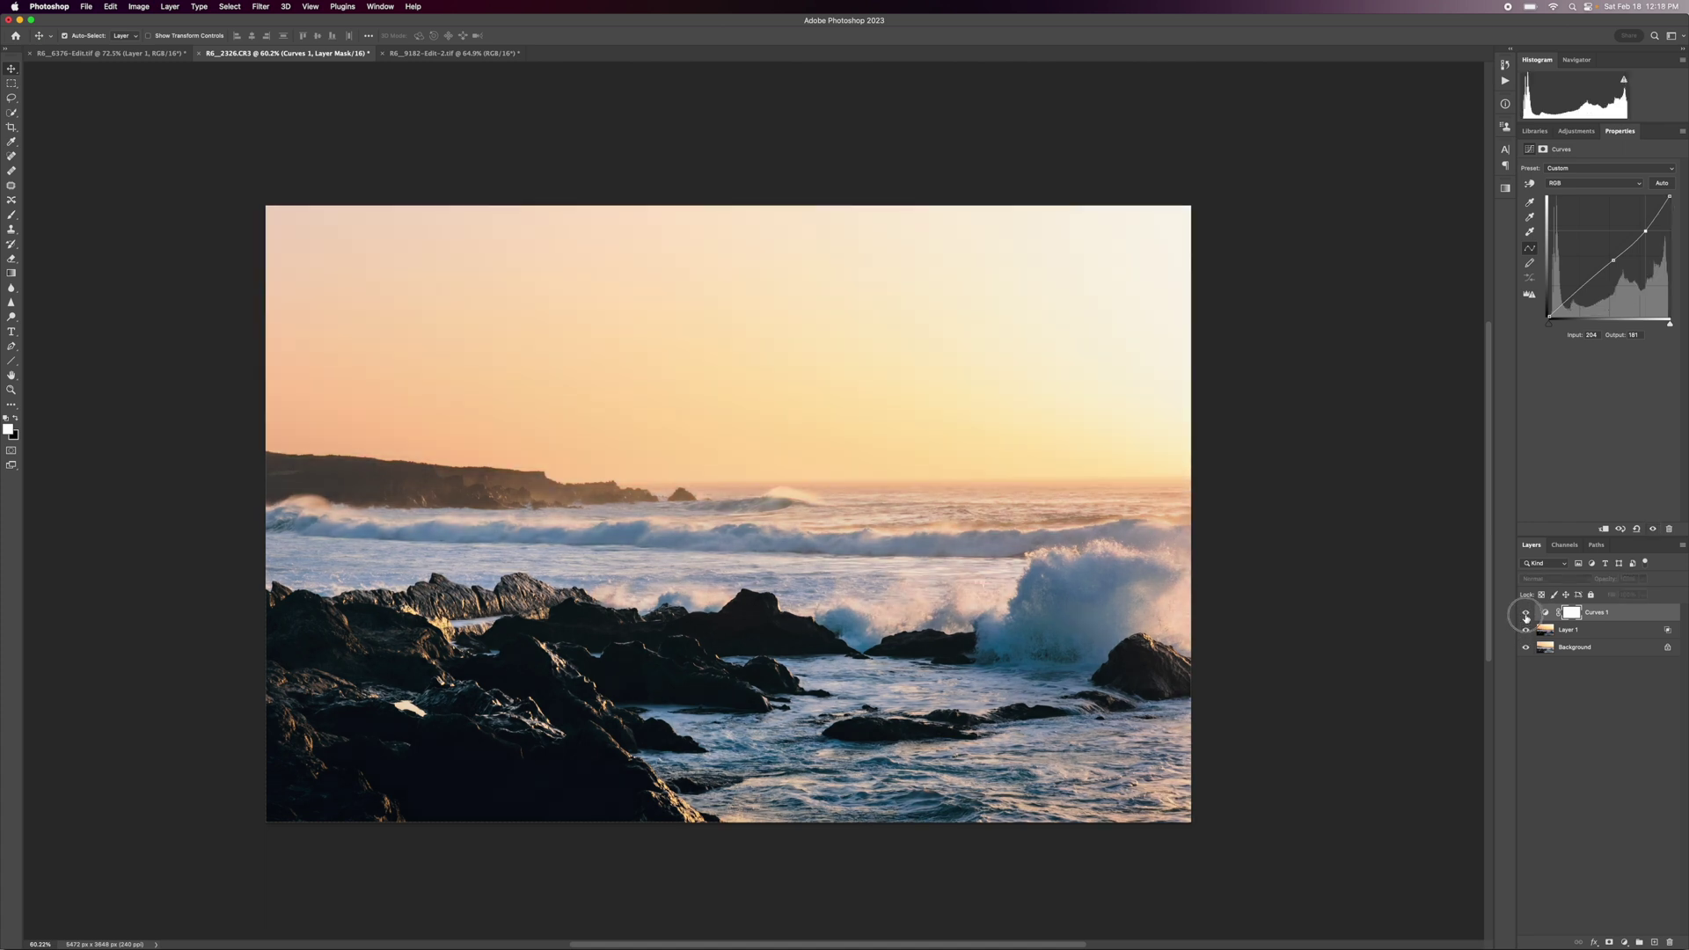
pyautogui.click(1525, 613)
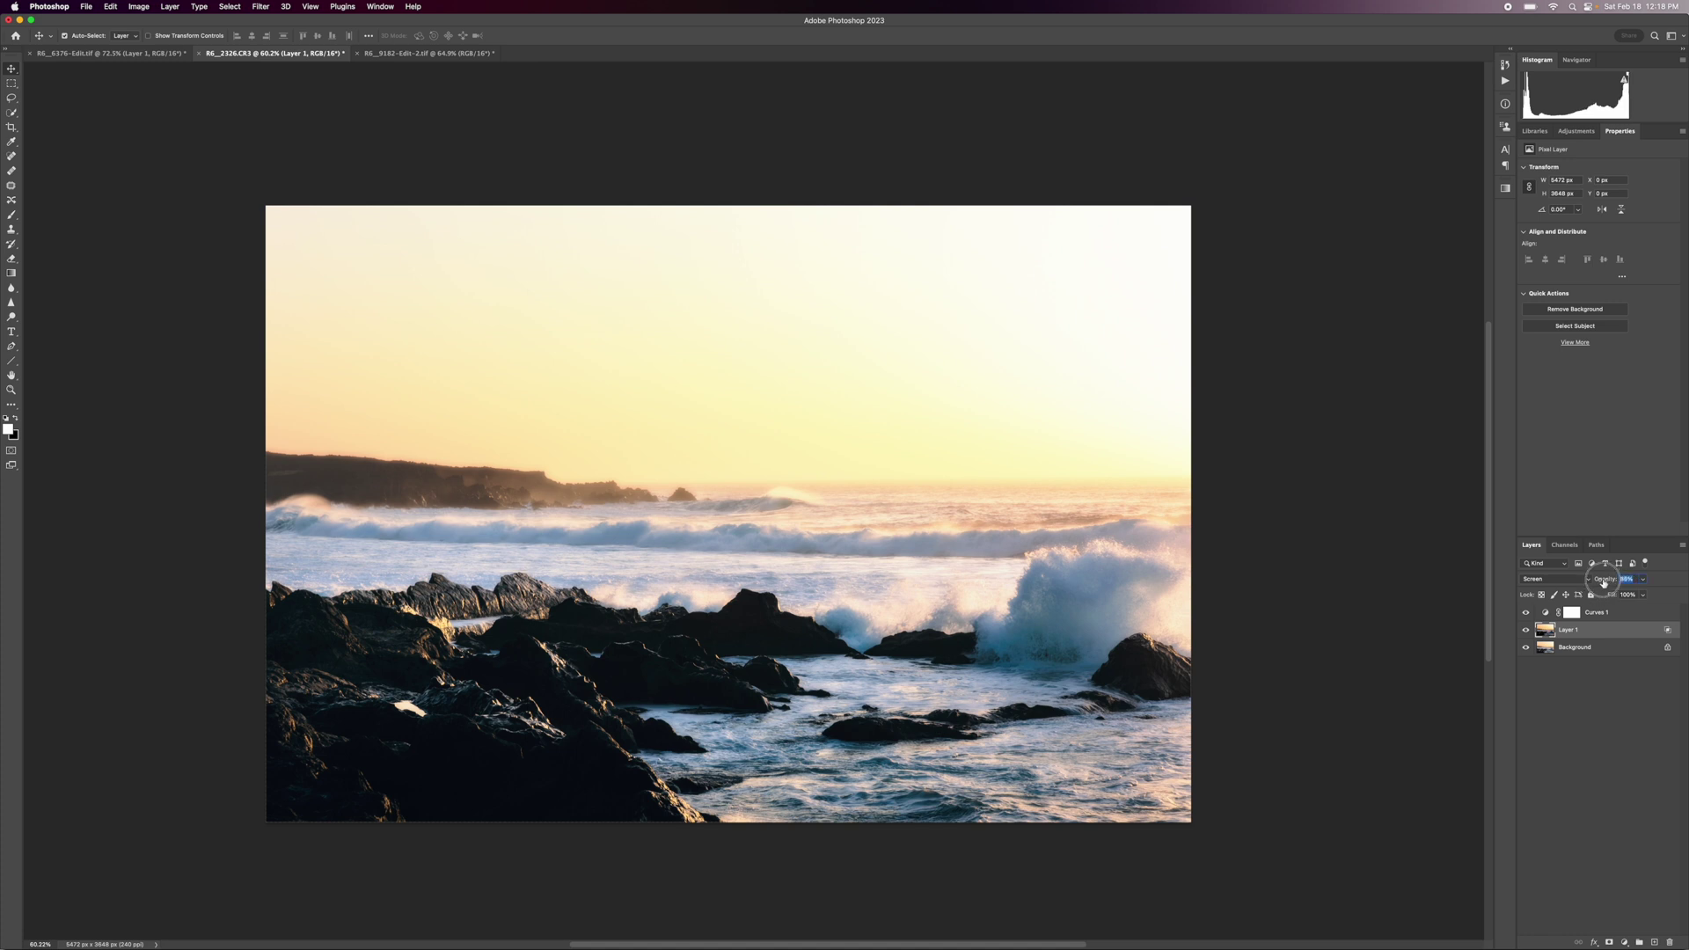
pyautogui.moveTo(1620, 580); pyautogui.dragTo(1605, 581)
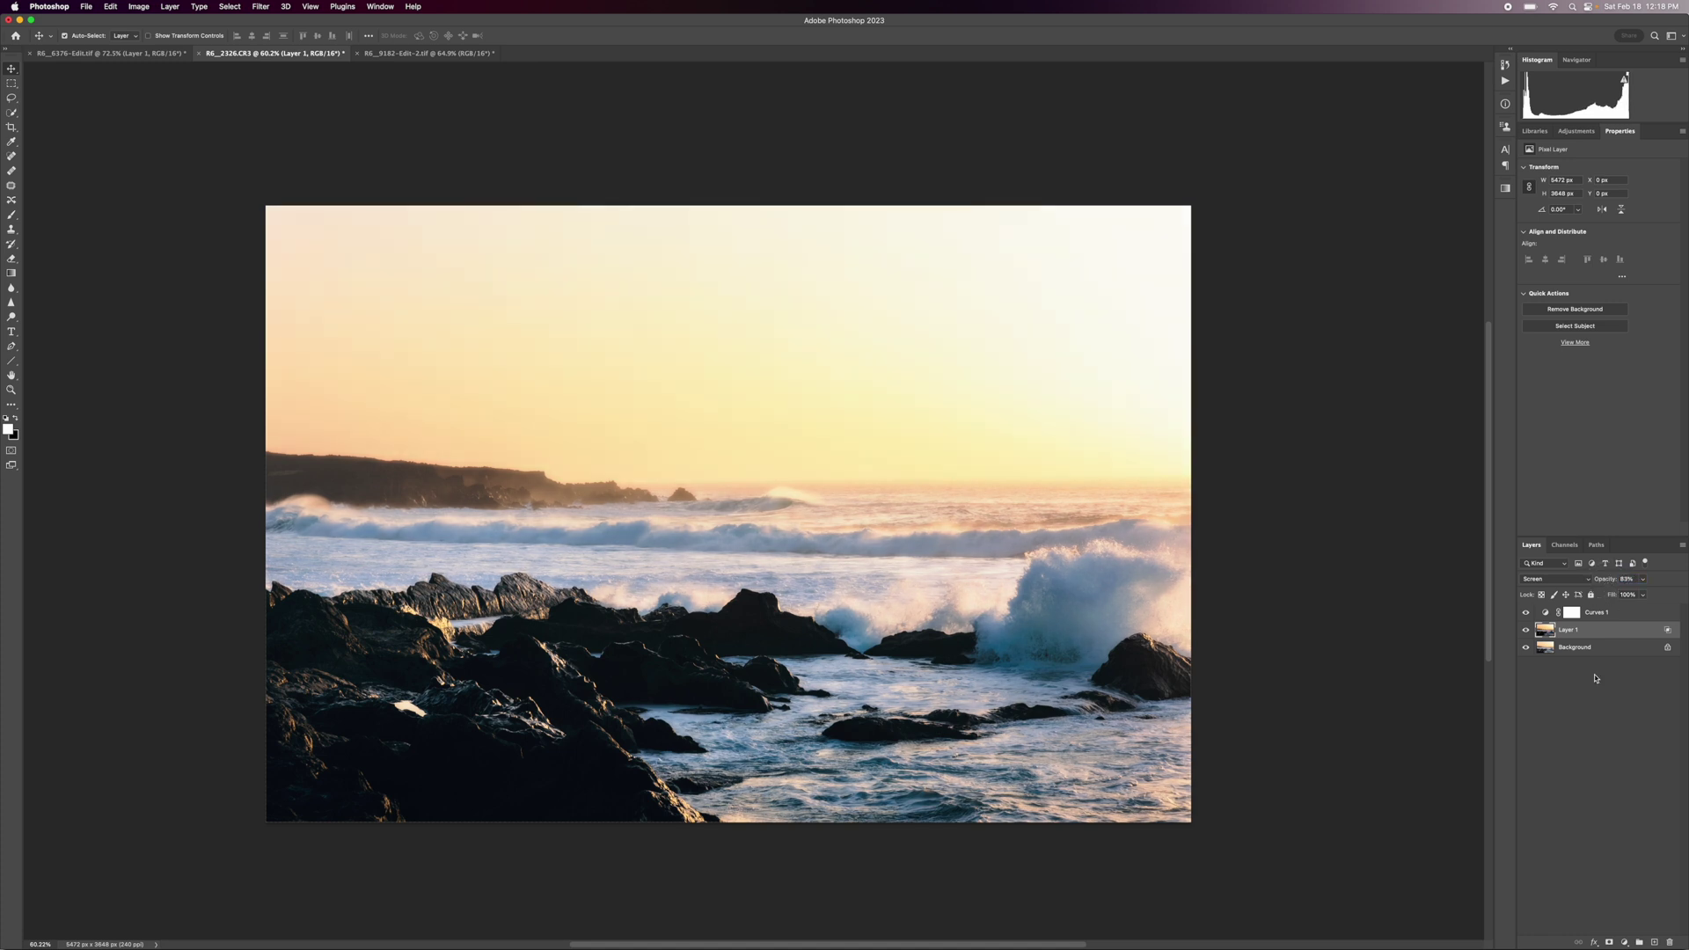
pyautogui.click(114, 53)
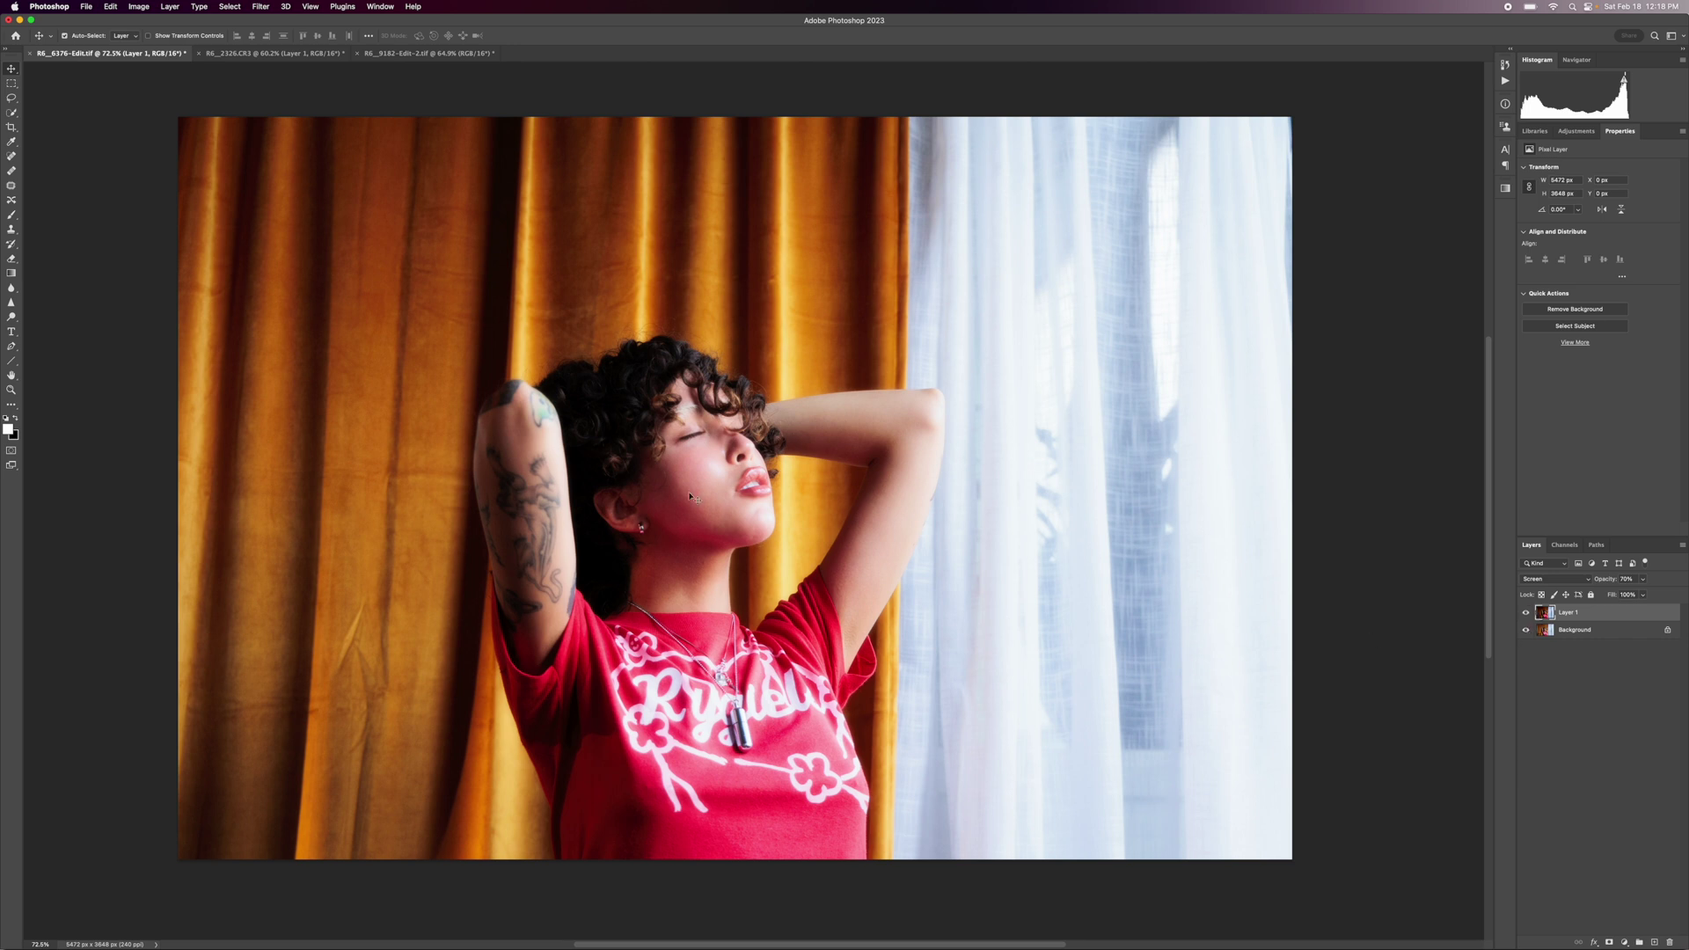
# Duplicate the portrait's Background layer and apply a Gaussian Blur to the copy.
pyautogui.click(1567, 630)
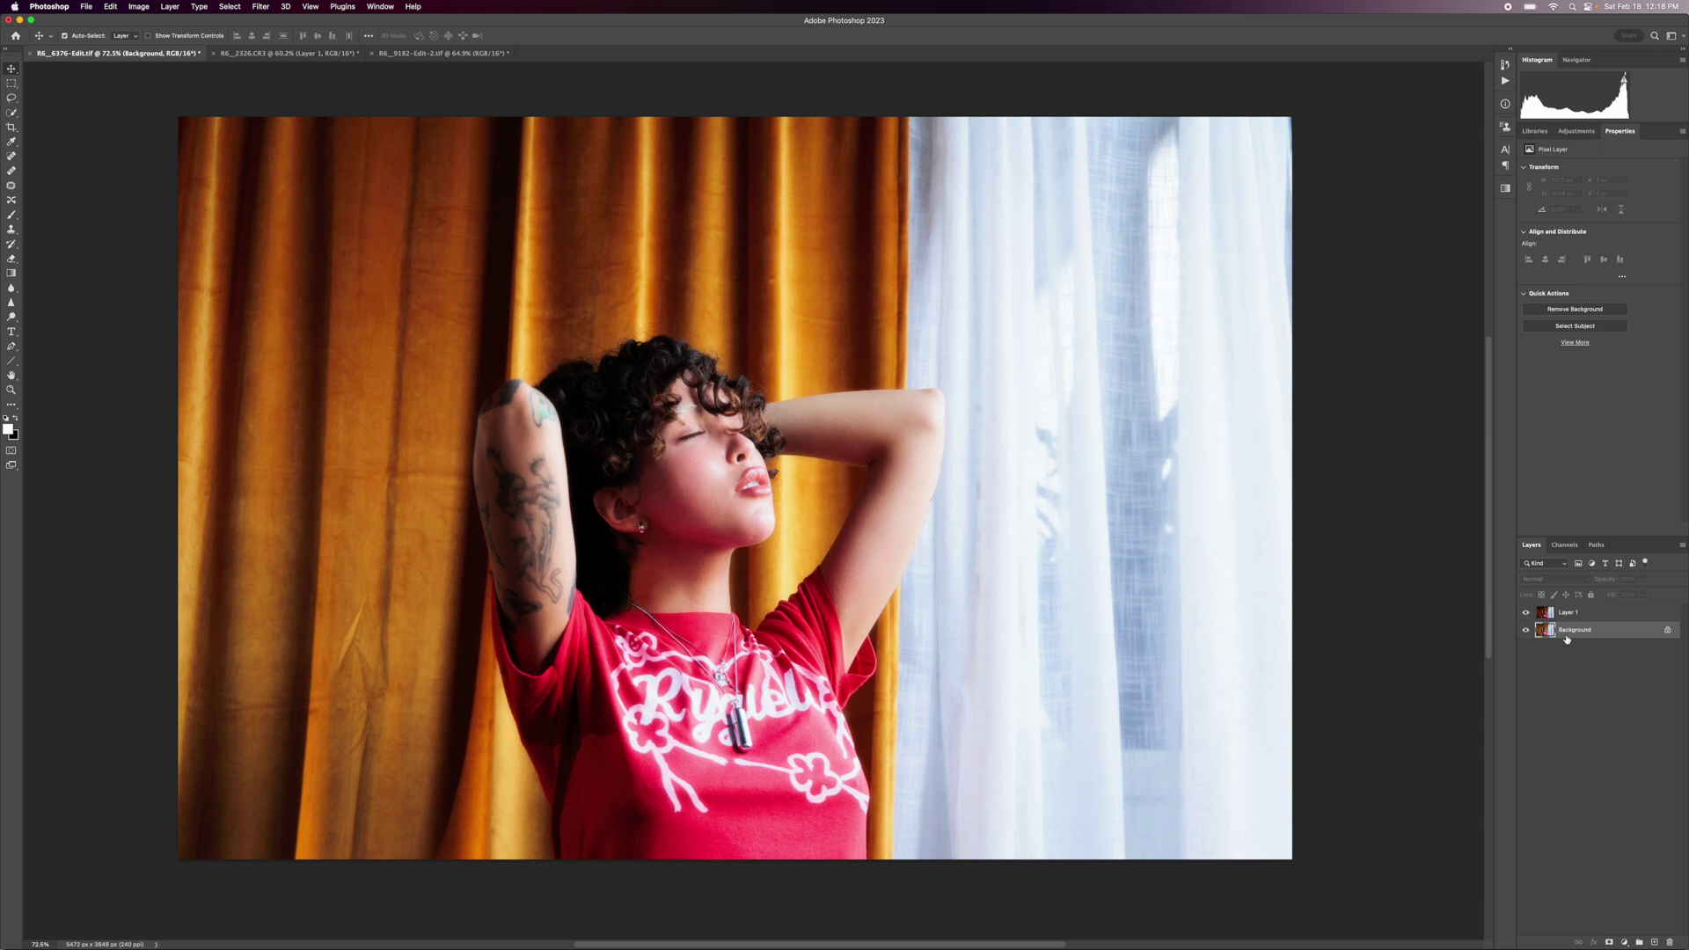
pyautogui.press('super+j')
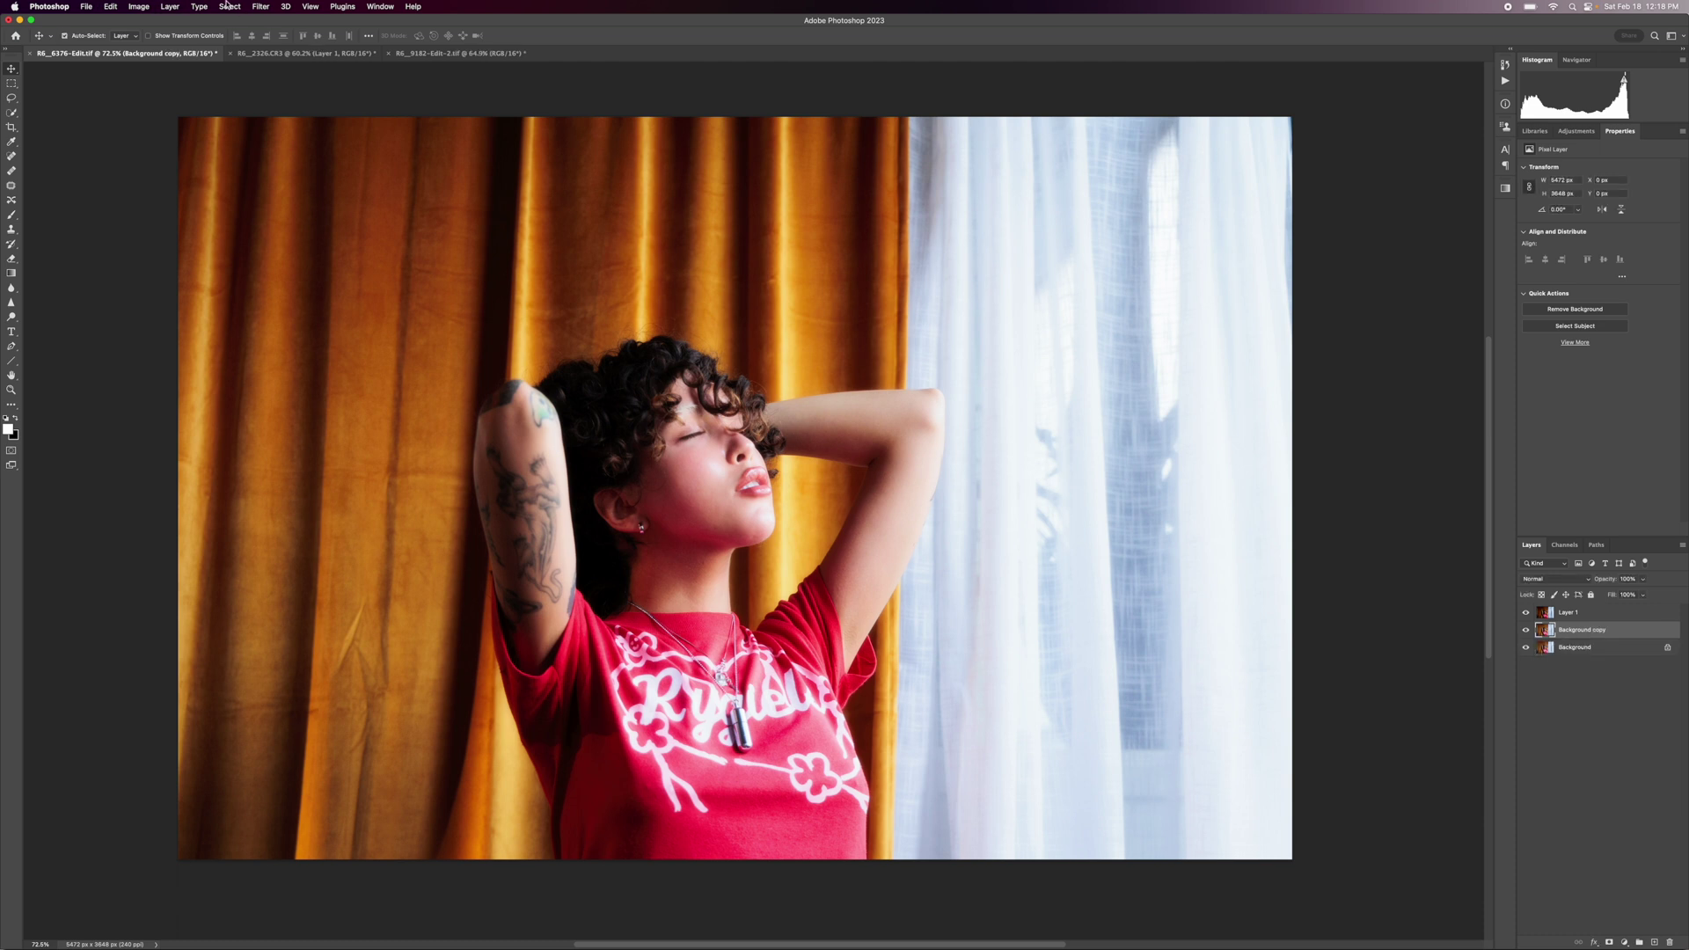
pyautogui.click(261, 7)
pyautogui.moveTo(352, 152)
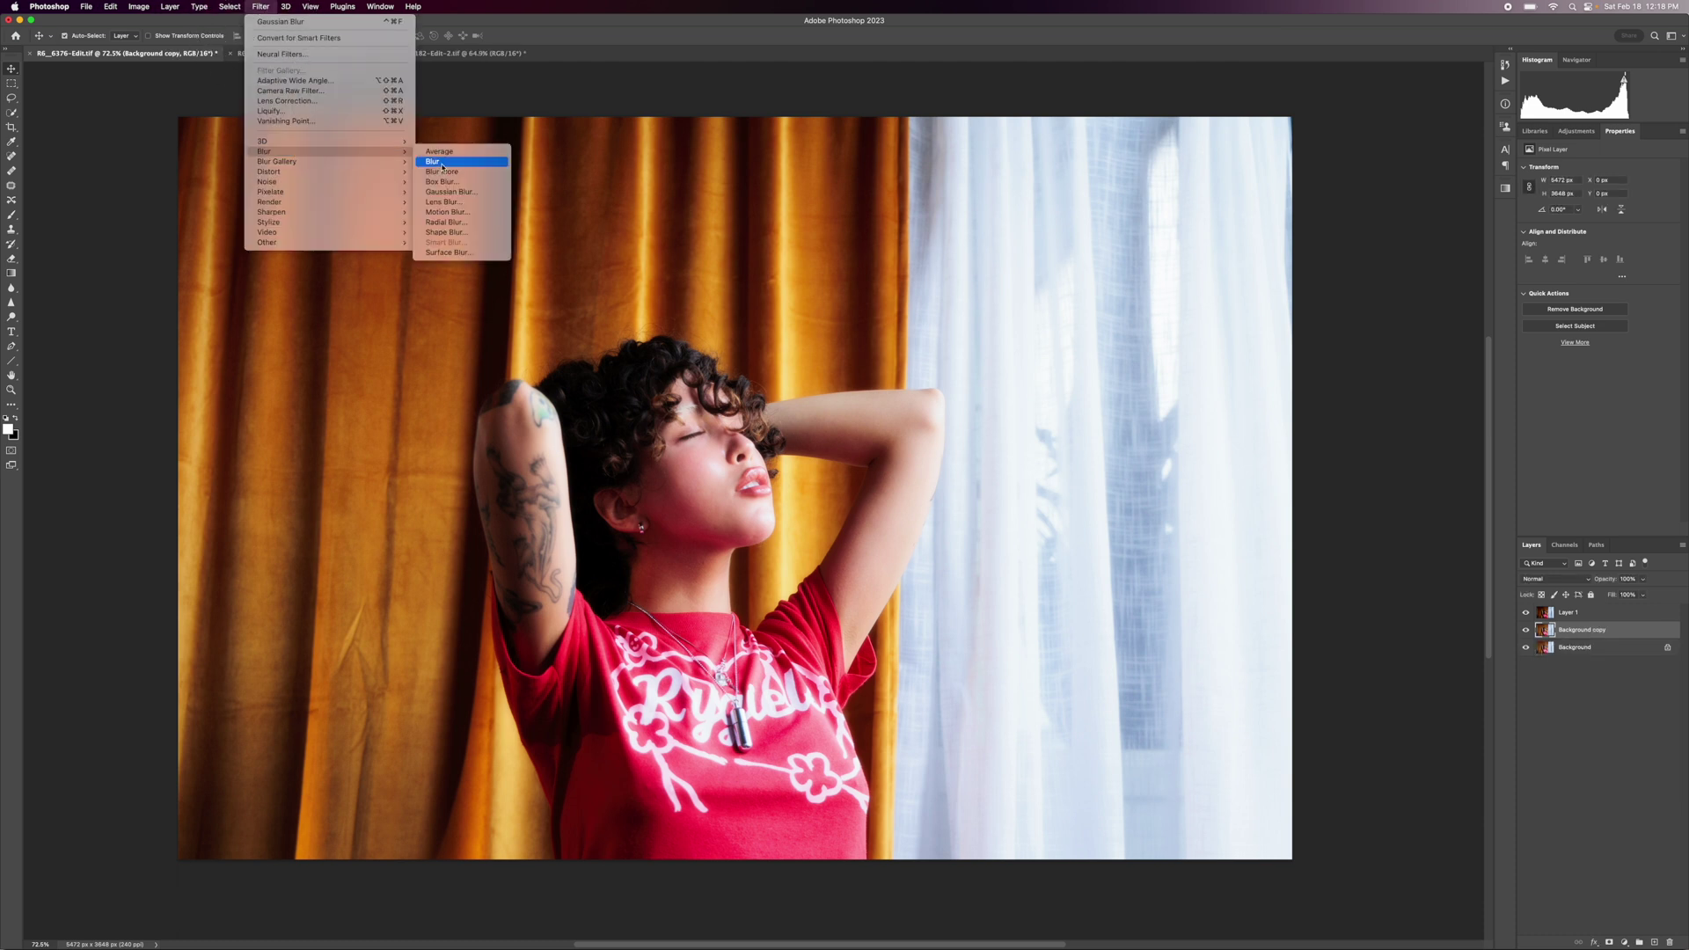
pyautogui.click(452, 191)
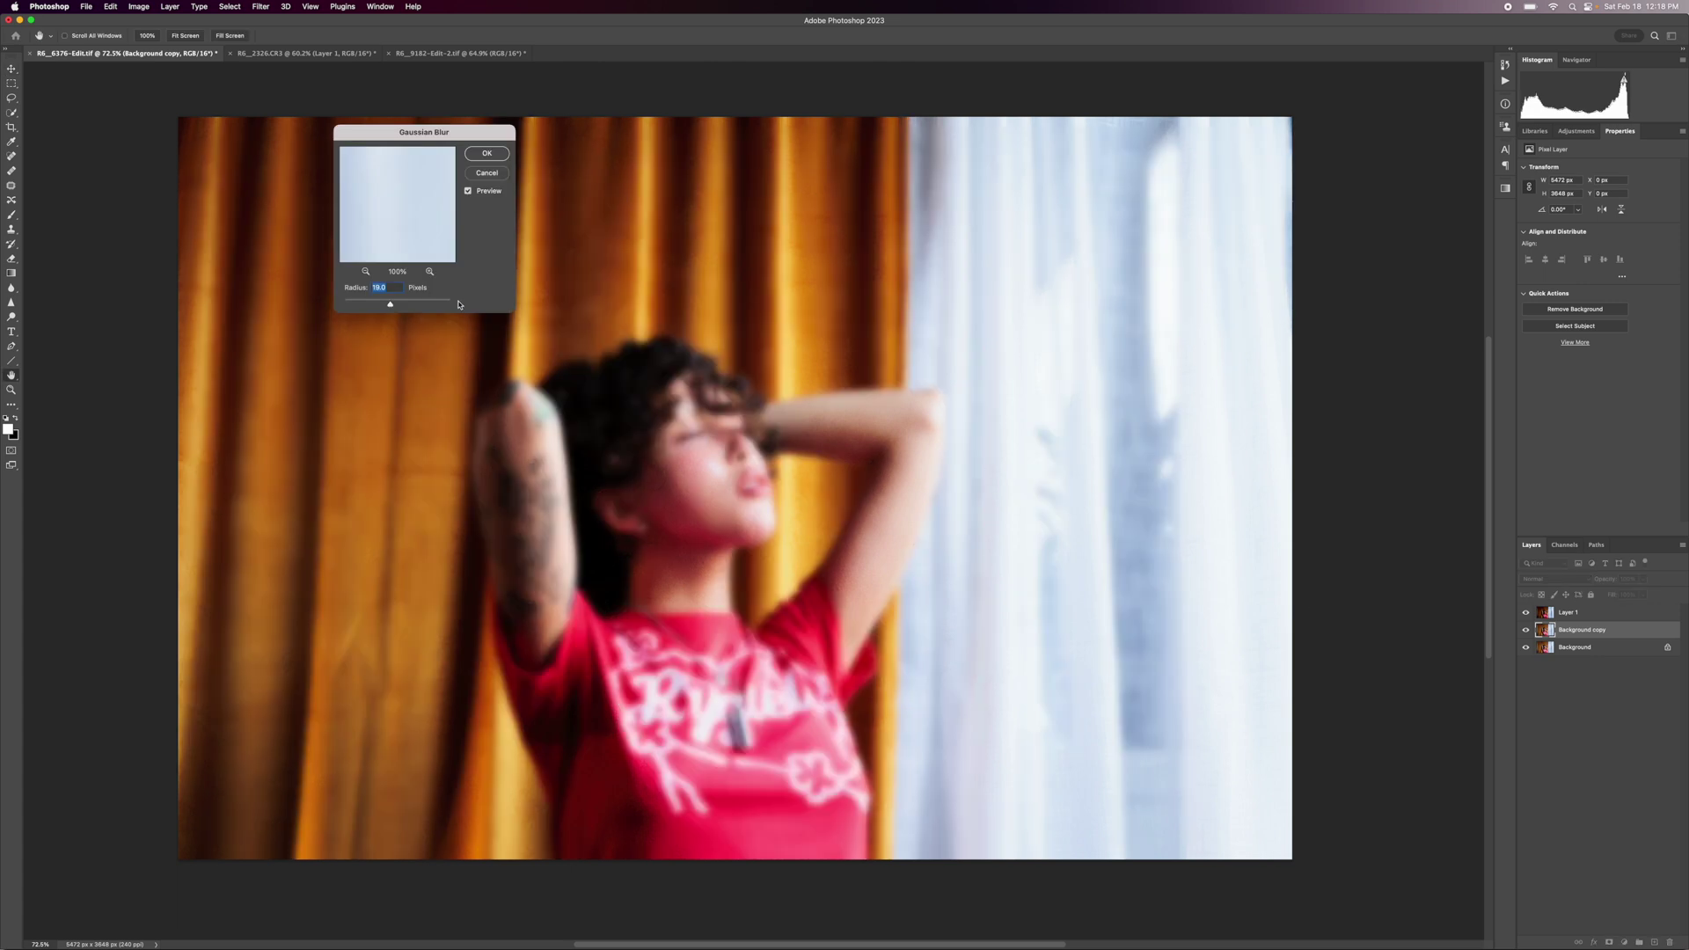
pyautogui.click(485, 155)
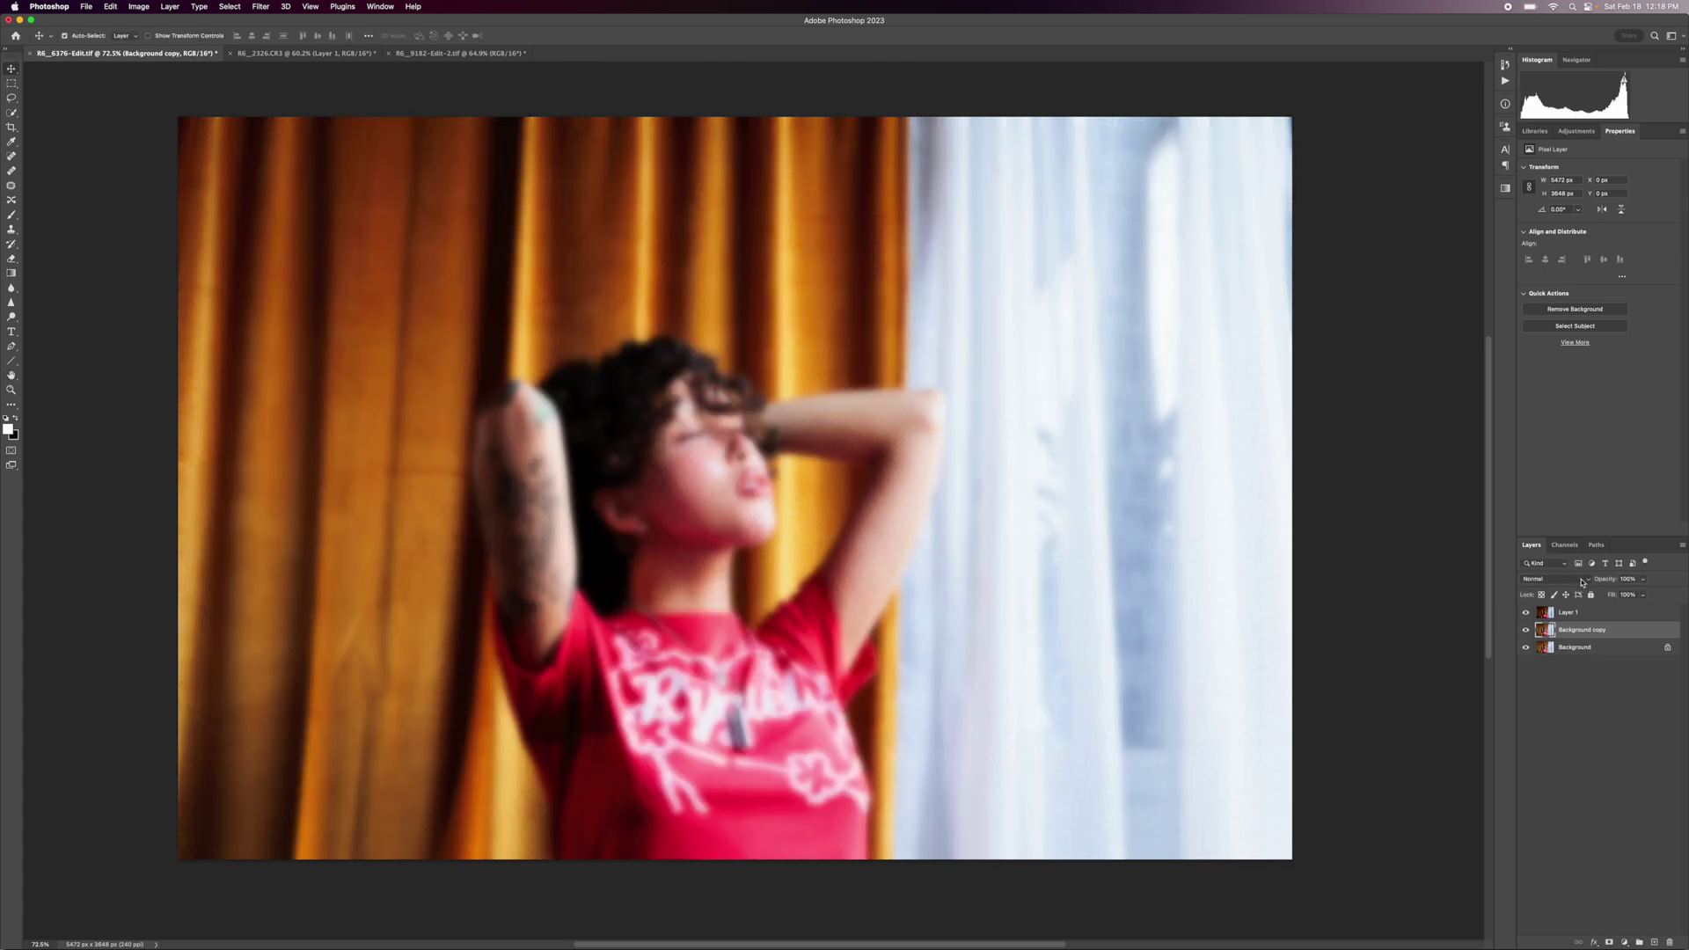
# Set the blurred Background copy's blend mode to Darker Color.
pyautogui.click(1539, 579)
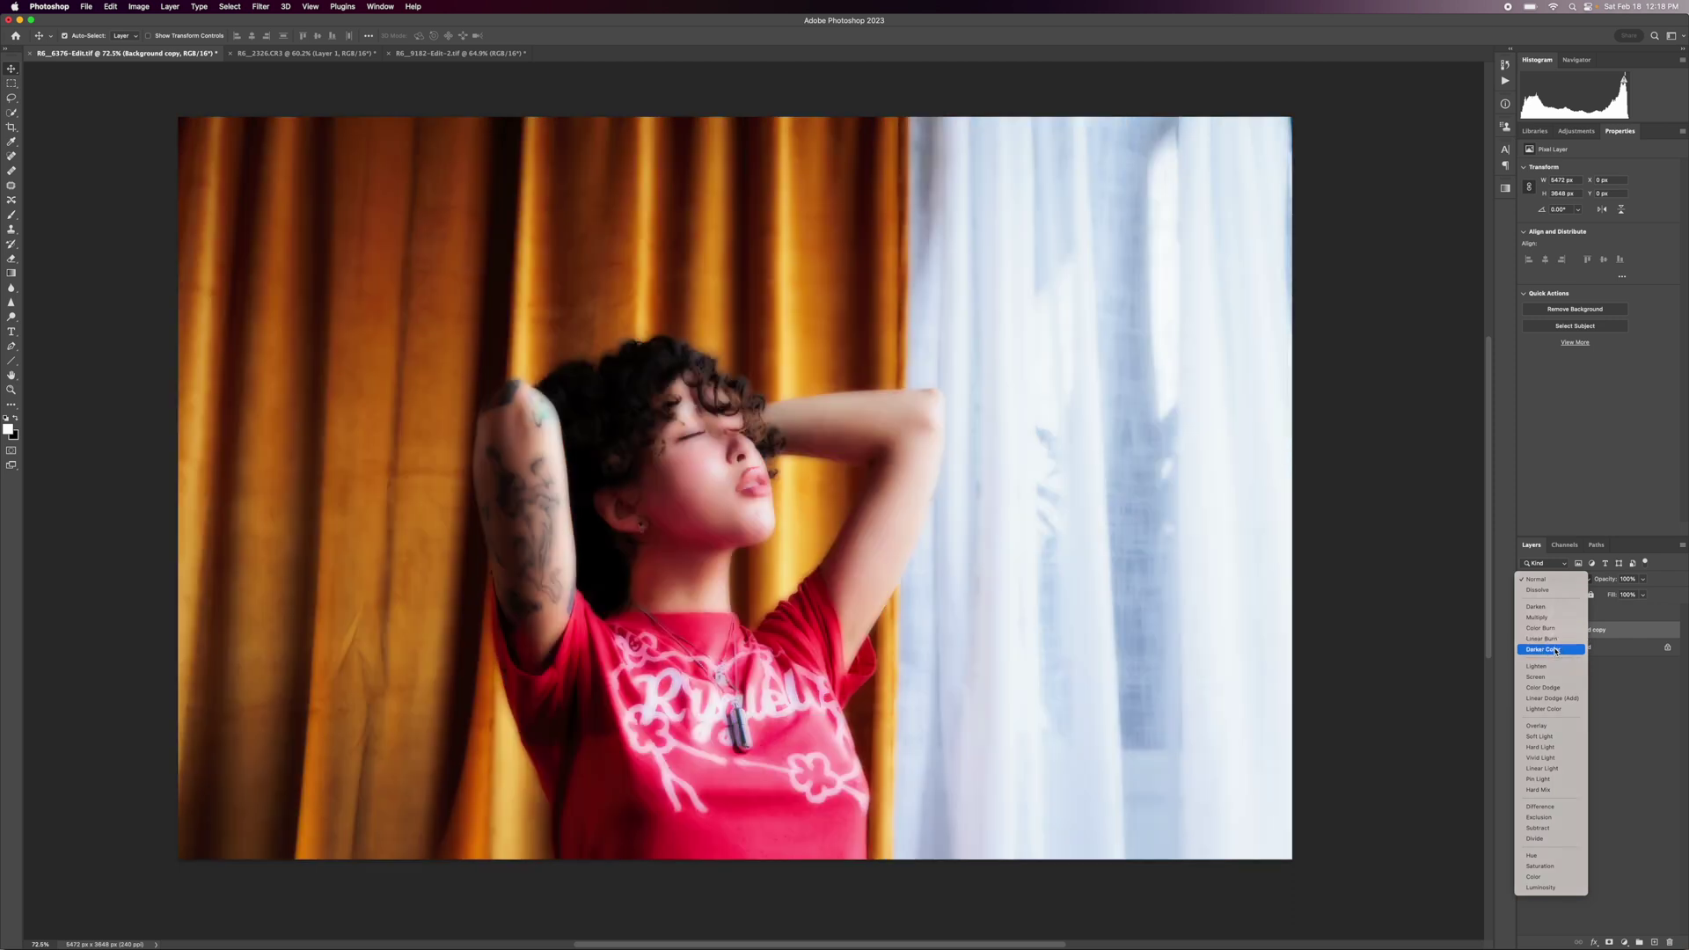
pyautogui.click(1555, 651)
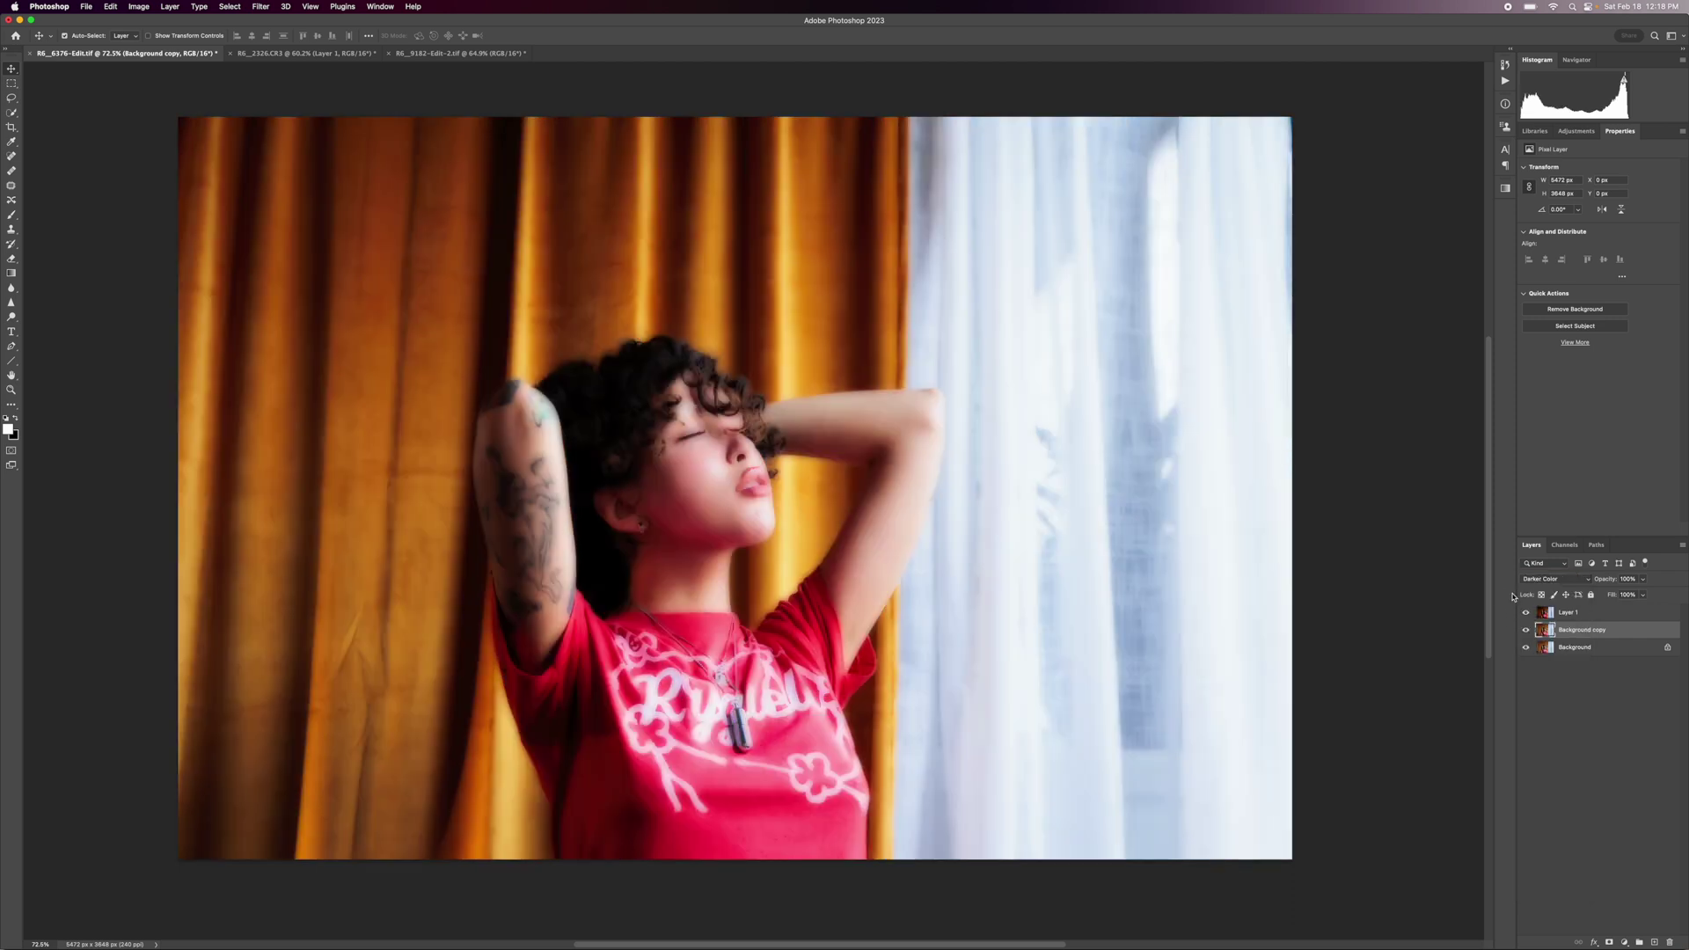
pyautogui.click(138, 7)
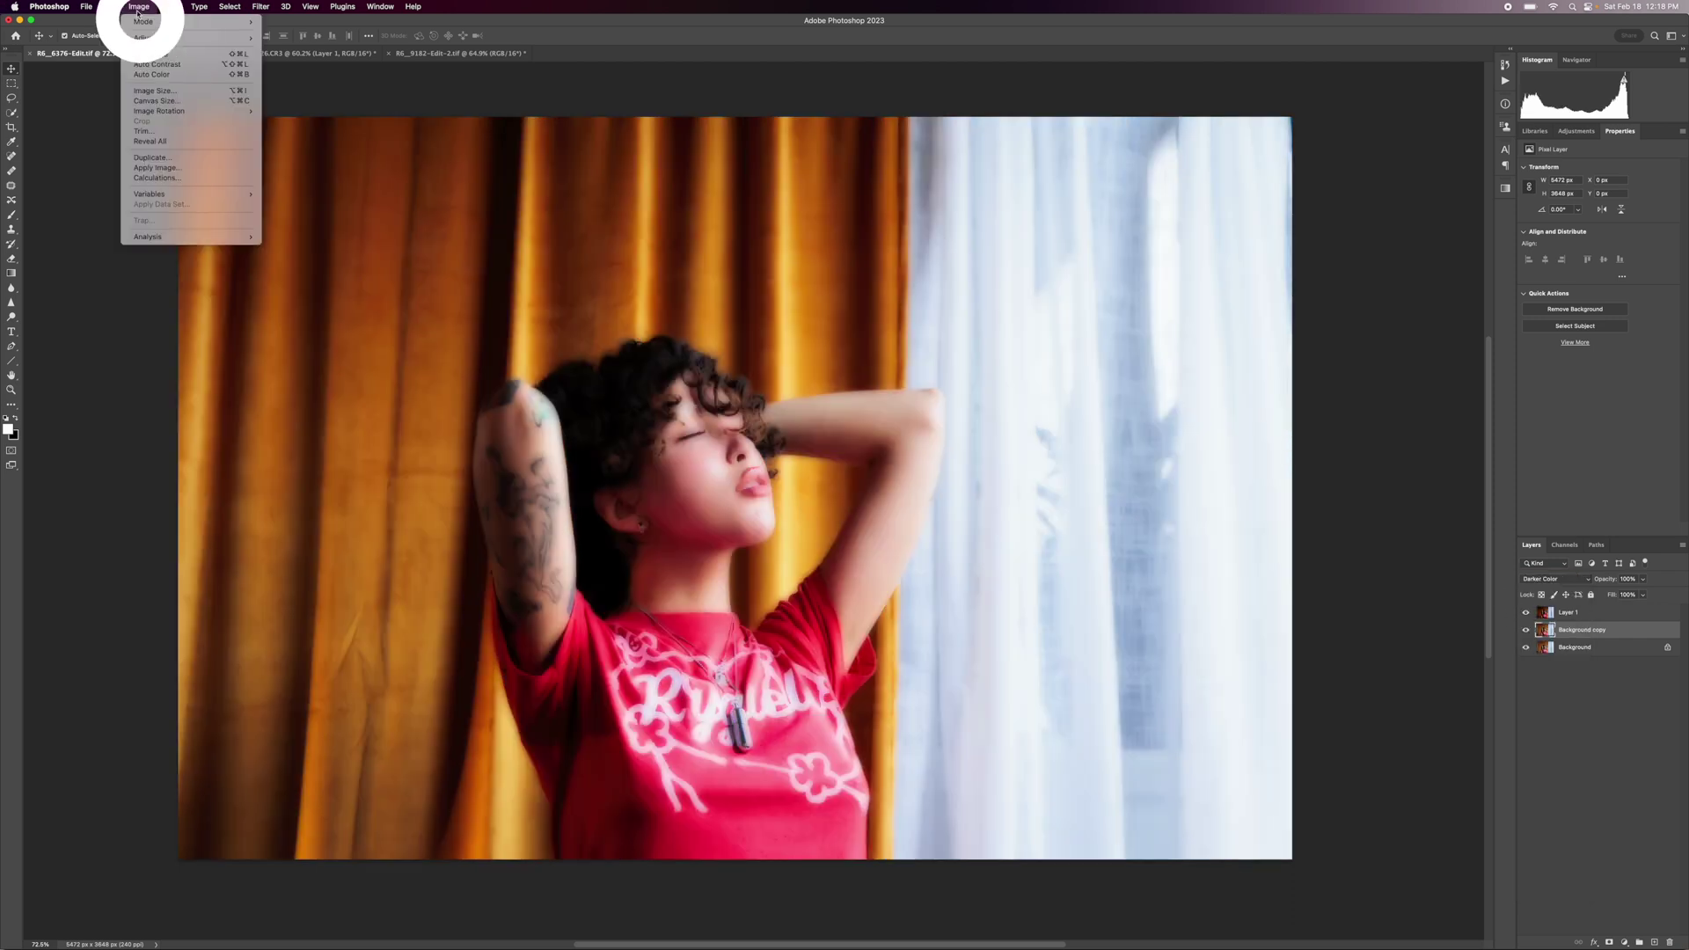
# Apply Image in Multiply to the Background copy, move it above Layer 1, and lower its opacity.
pyautogui.click(156, 167)
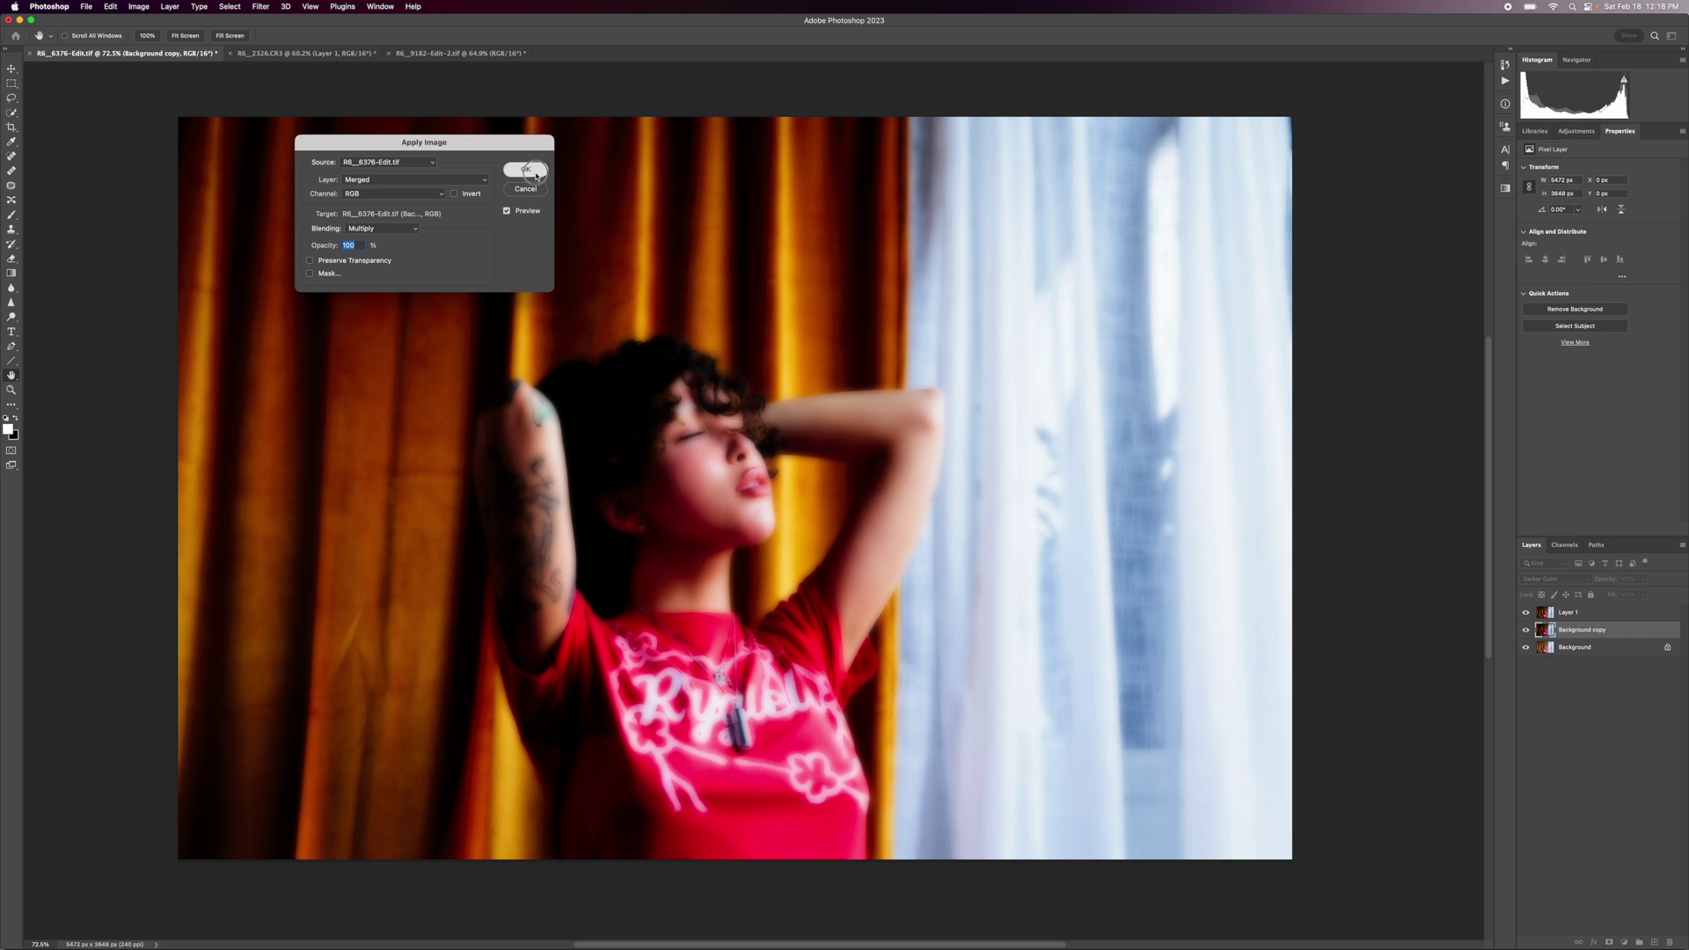
pyautogui.click(525, 169)
pyautogui.moveTo(1583, 632); pyautogui.dragTo(1579, 612)
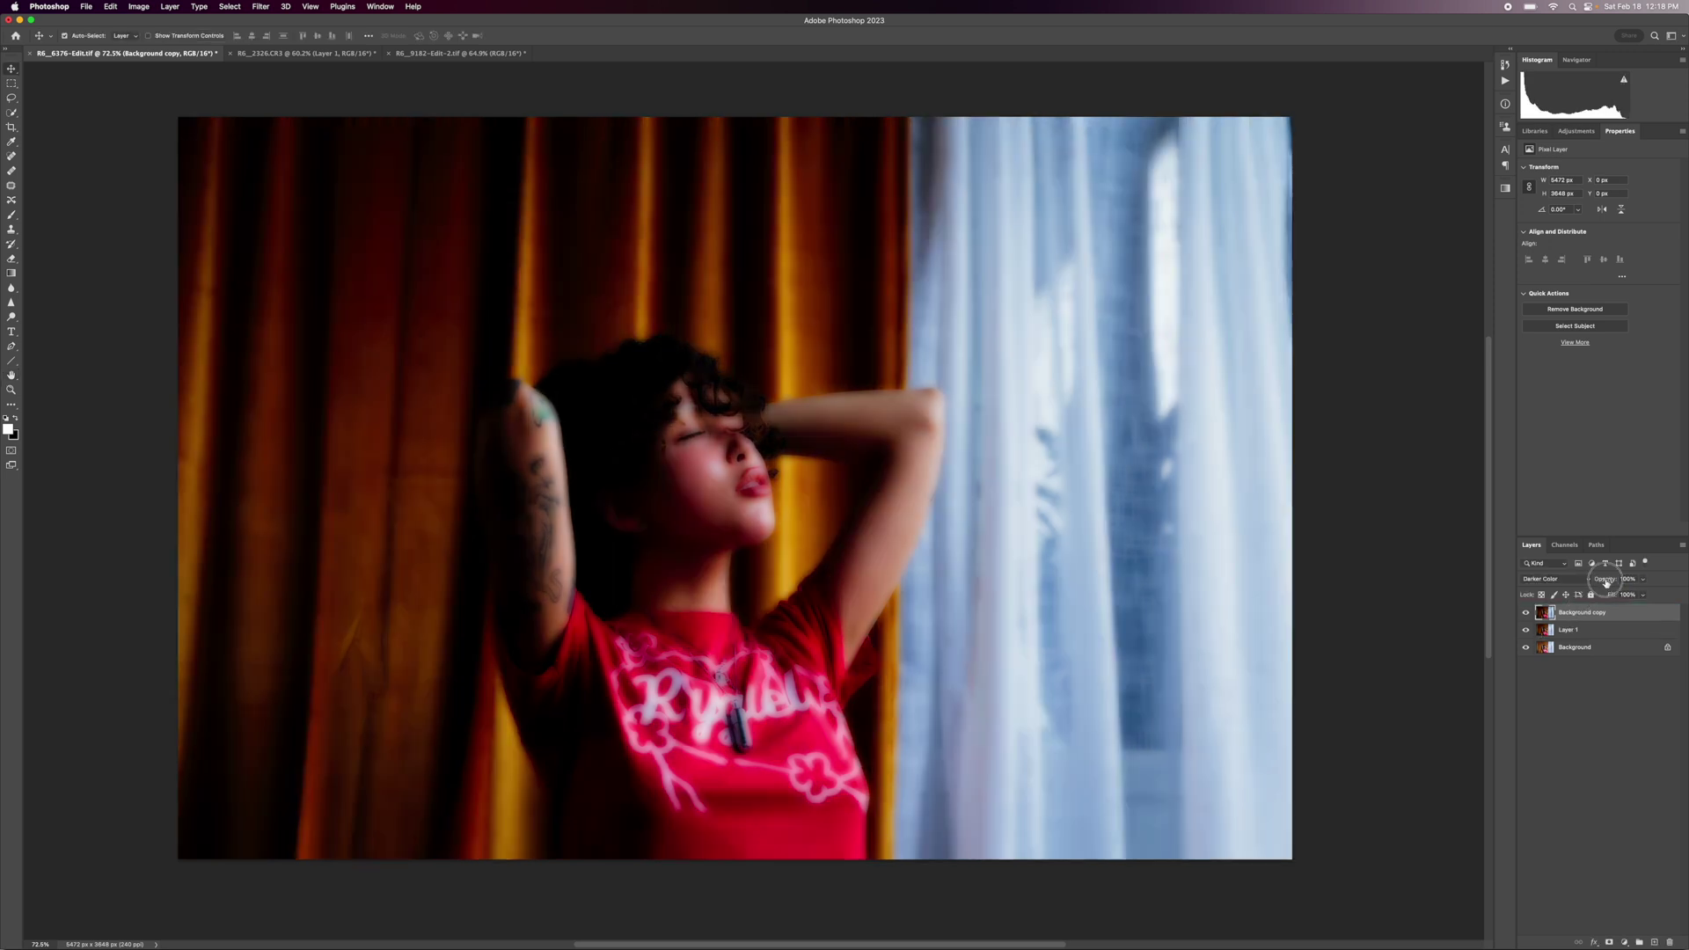
pyautogui.moveTo(1605, 584); pyautogui.dragTo(1606, 581)
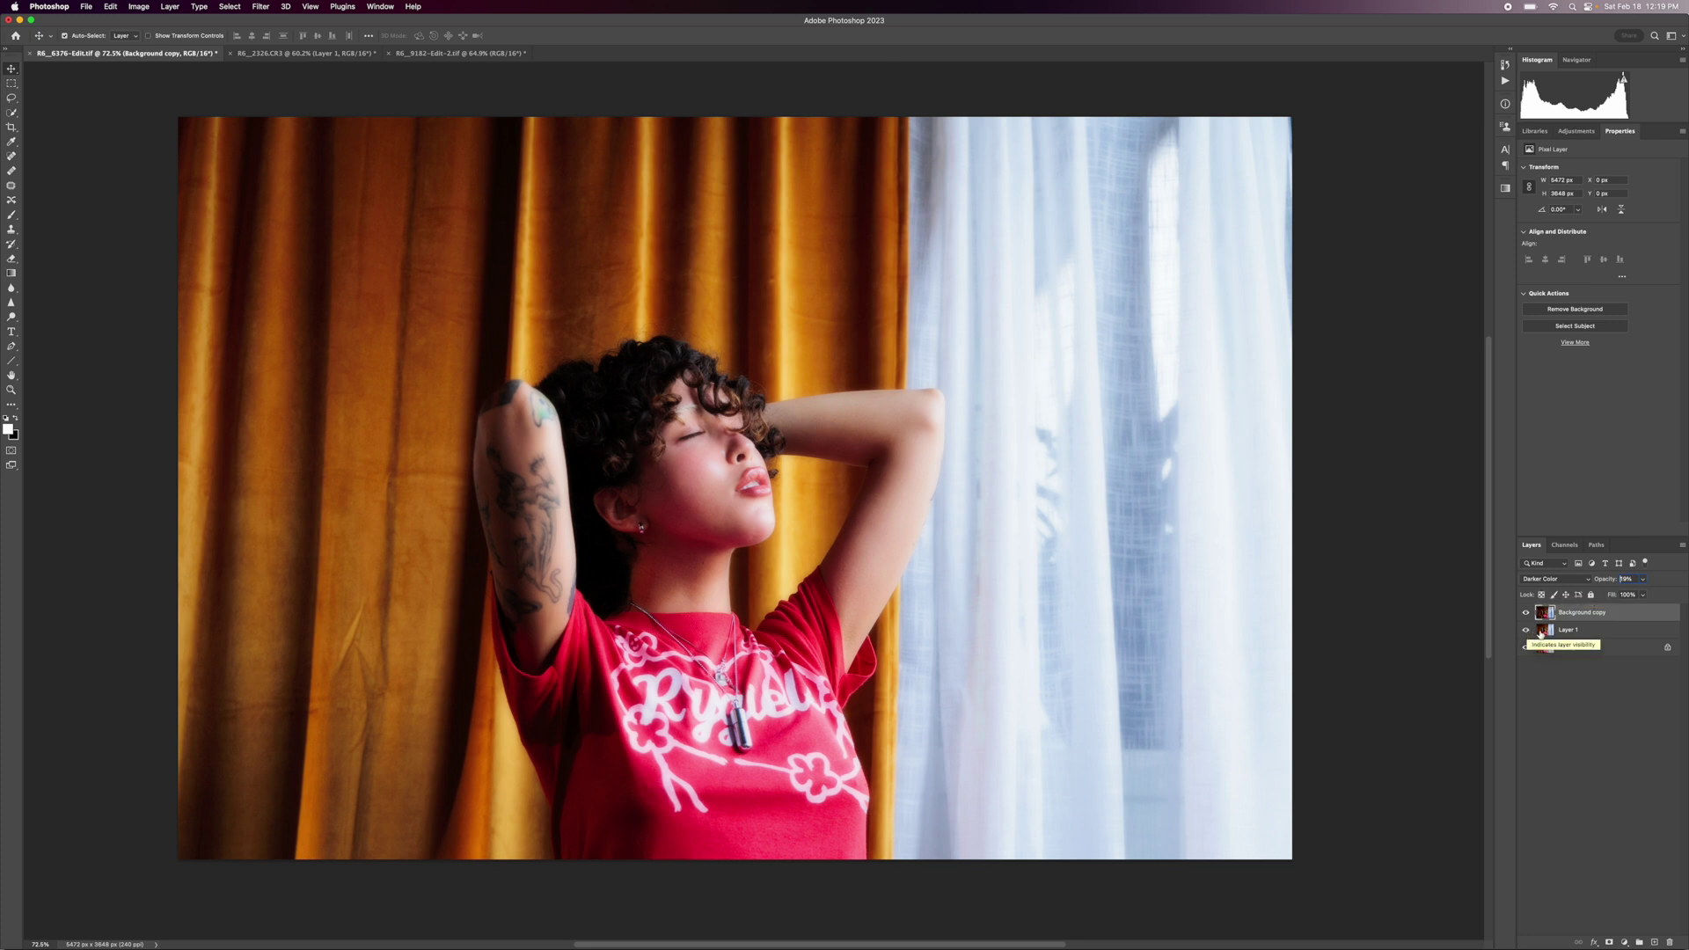
pyautogui.click(1574, 629)
# Rename Layer 1 to 'Orton Effect' and toggle it off and on to compare.
pyautogui.doubleClick(1579, 631)
pyautogui.press('BackSpace')
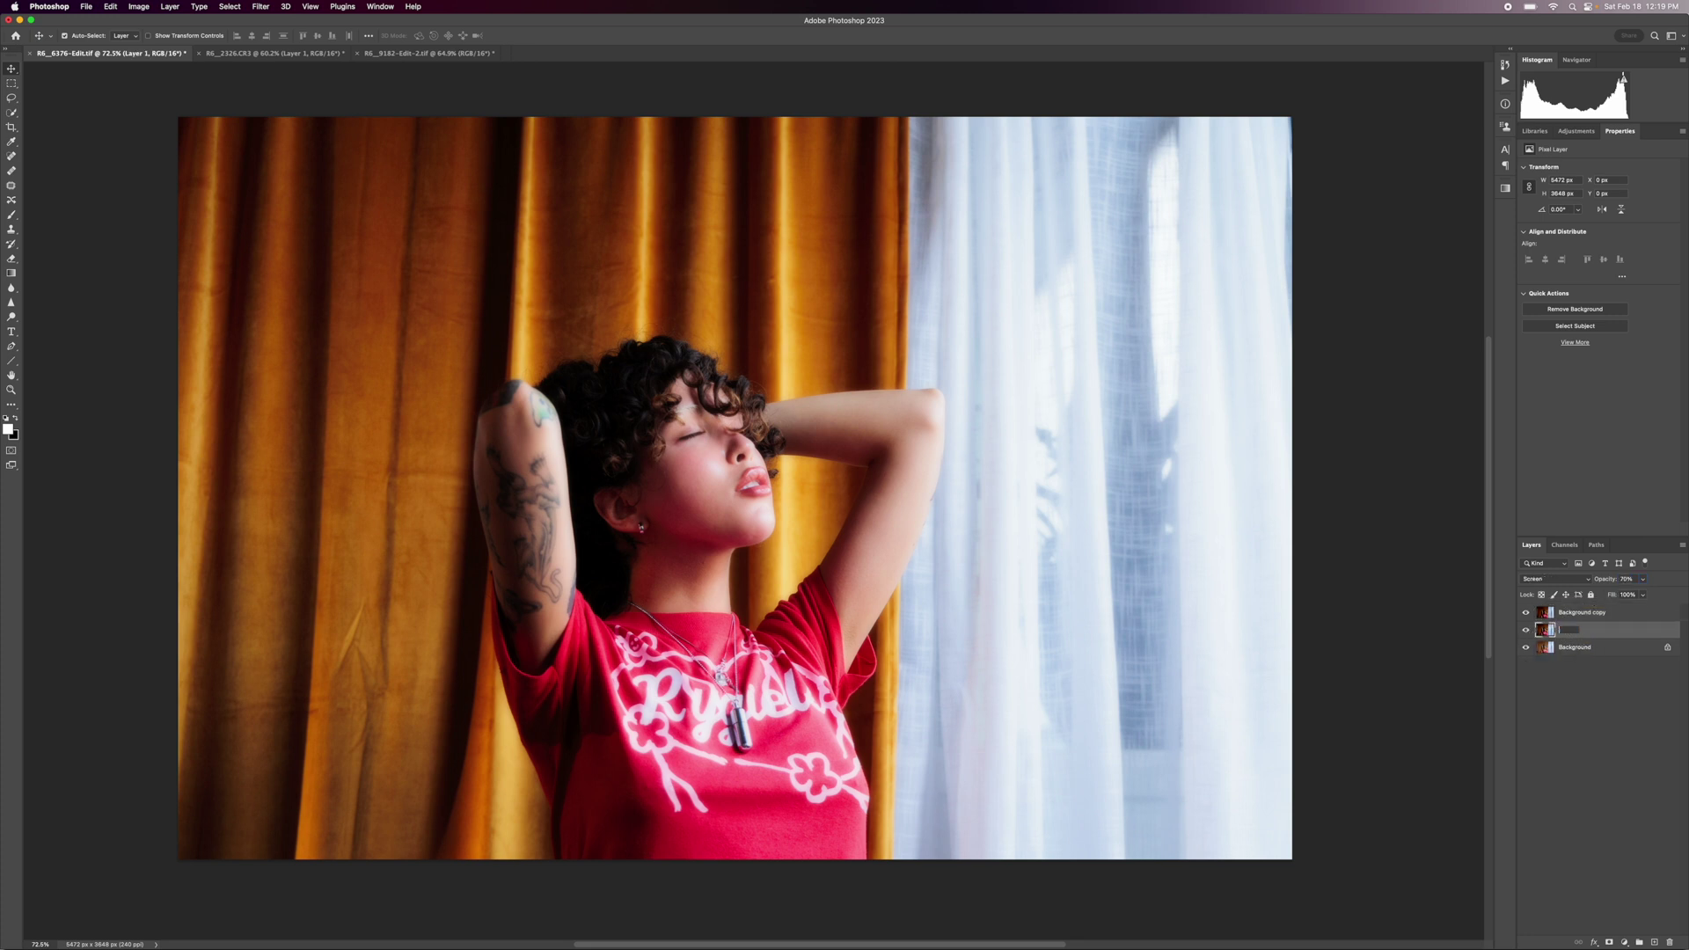
pyautogui.write('Orton Effect')
pyautogui.press('Return')
pyautogui.click(1526, 630)
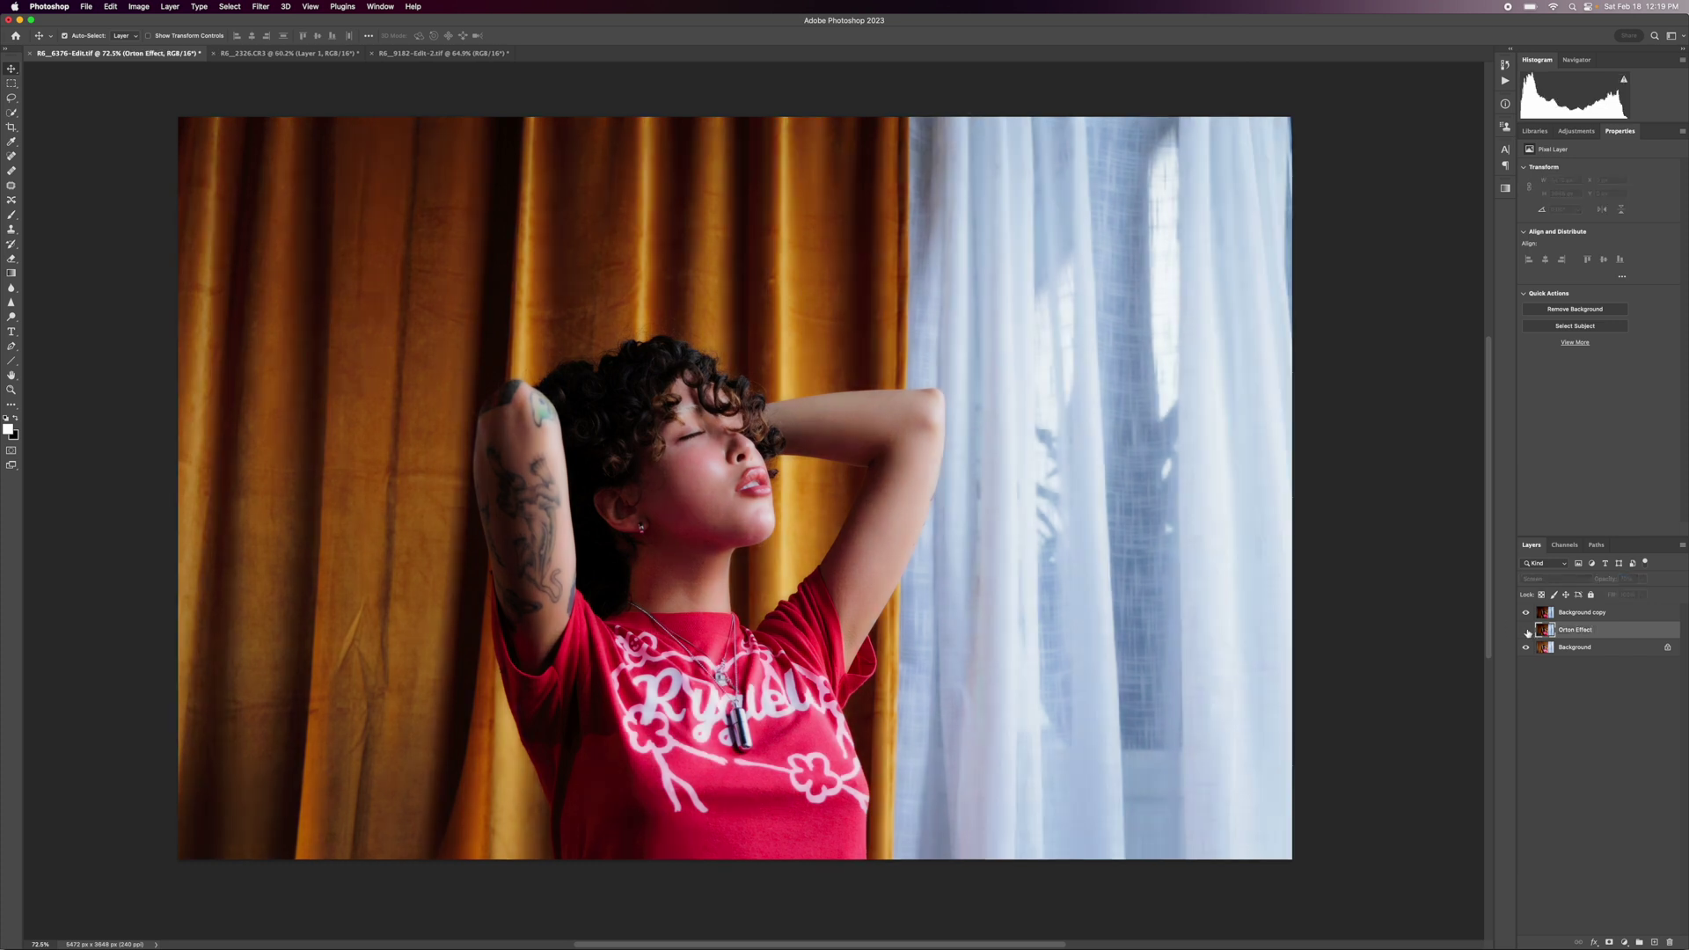
pyautogui.click(1526, 630)
pyautogui.click(1526, 630)
pyautogui.click(1526, 630)
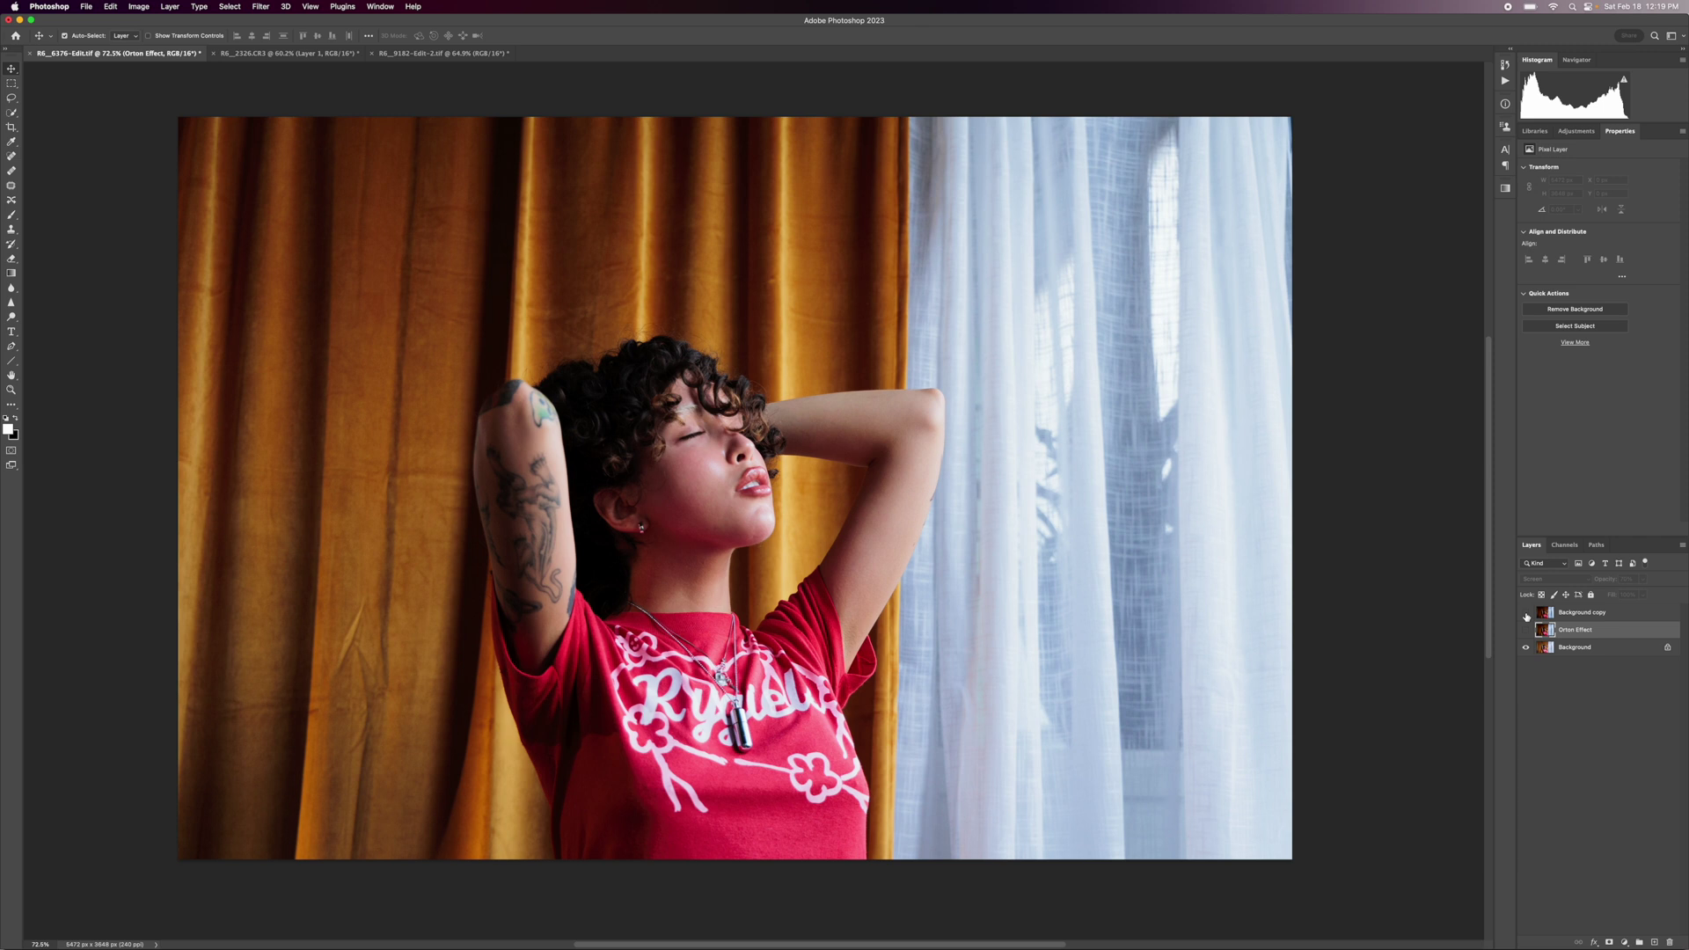
# Compare with the blurred copy toggled, then raise the Background copy's opacity to 27%.
pyautogui.click(1526, 614)
pyautogui.click(1526, 614)
pyautogui.click(1526, 614)
pyautogui.click(1526, 614)
pyautogui.click(1526, 614)
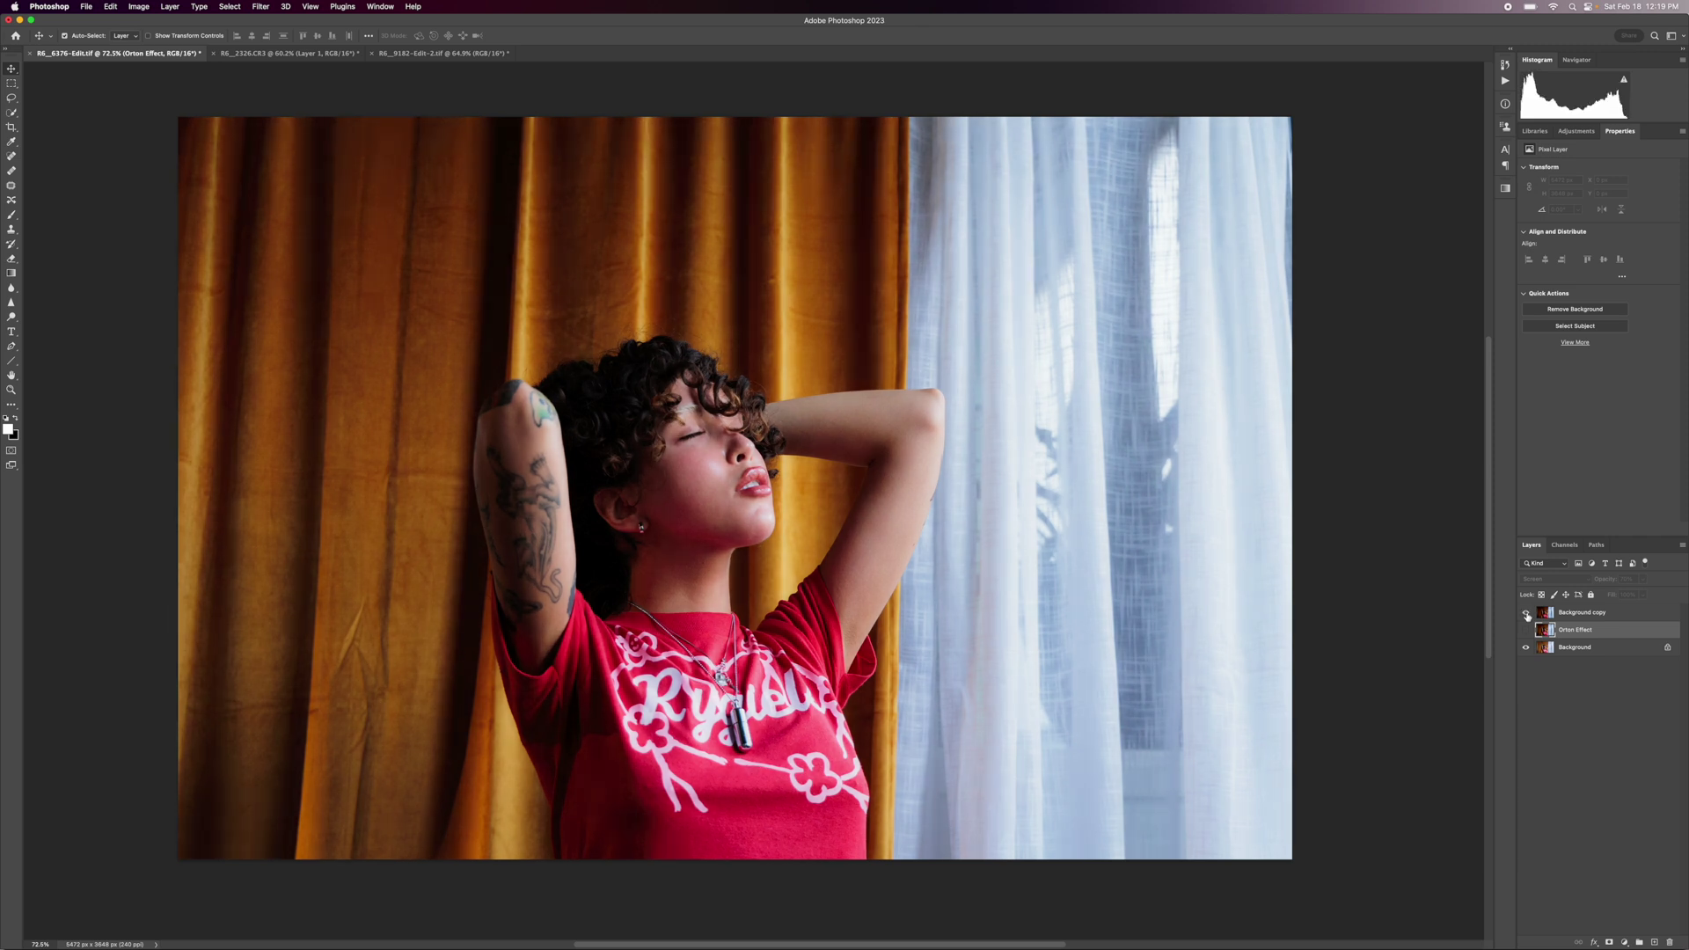
pyautogui.click(1567, 614)
pyautogui.moveTo(1600, 583); pyautogui.dragTo(1610, 583)
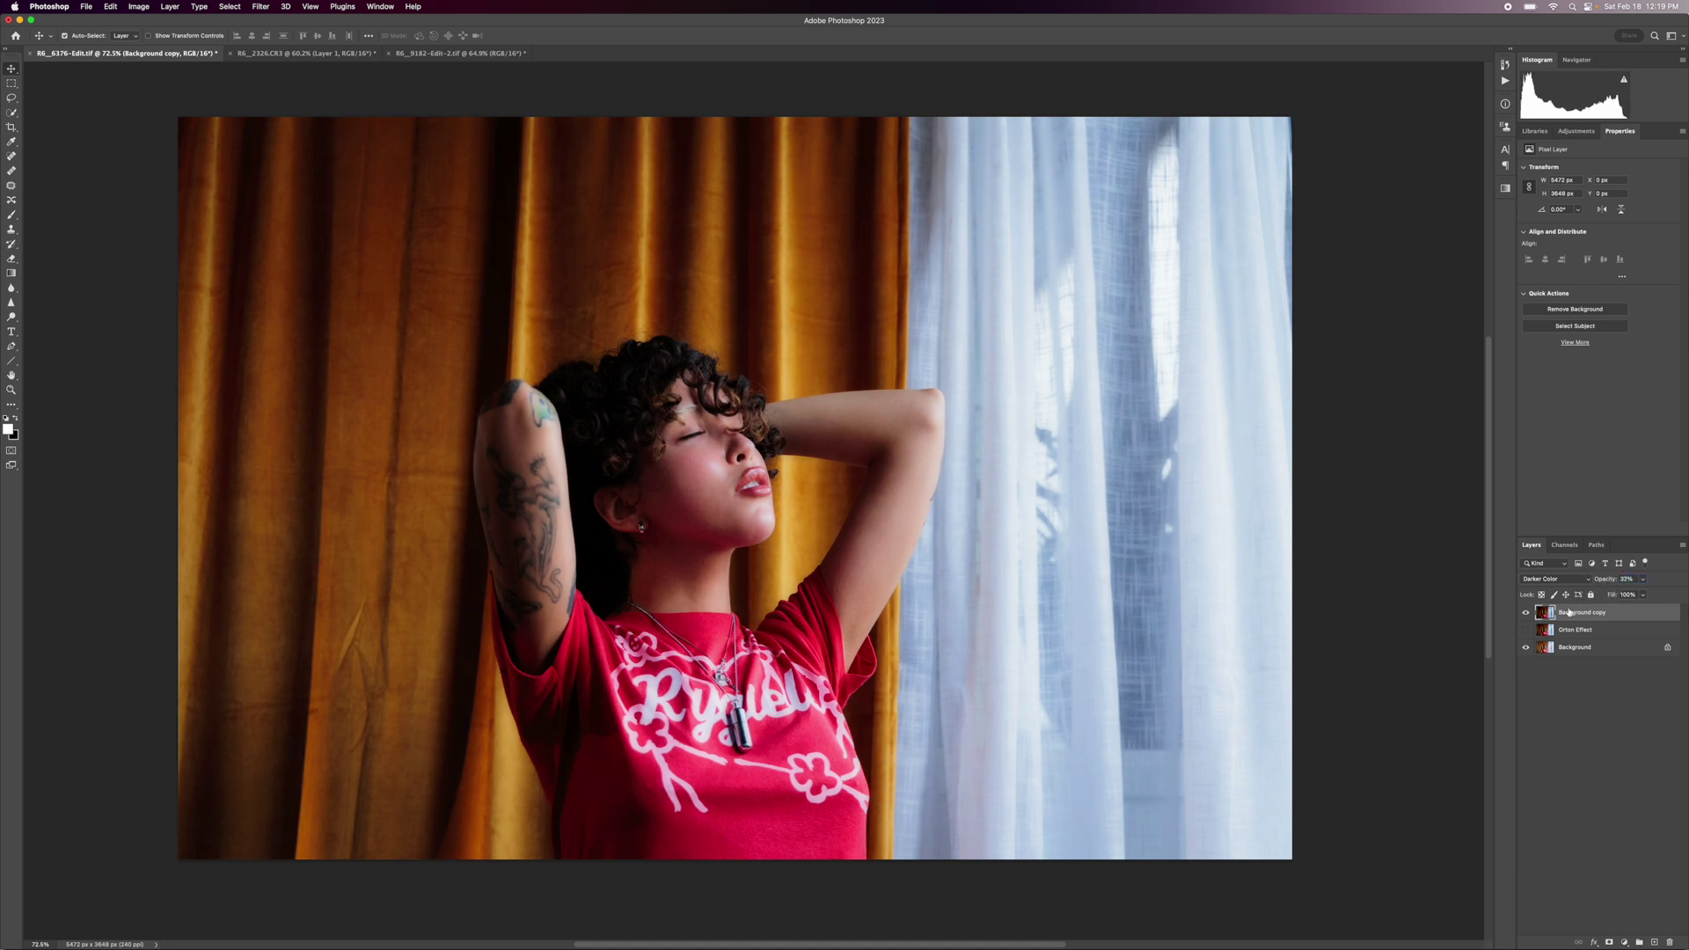
pyautogui.click(1525, 630)
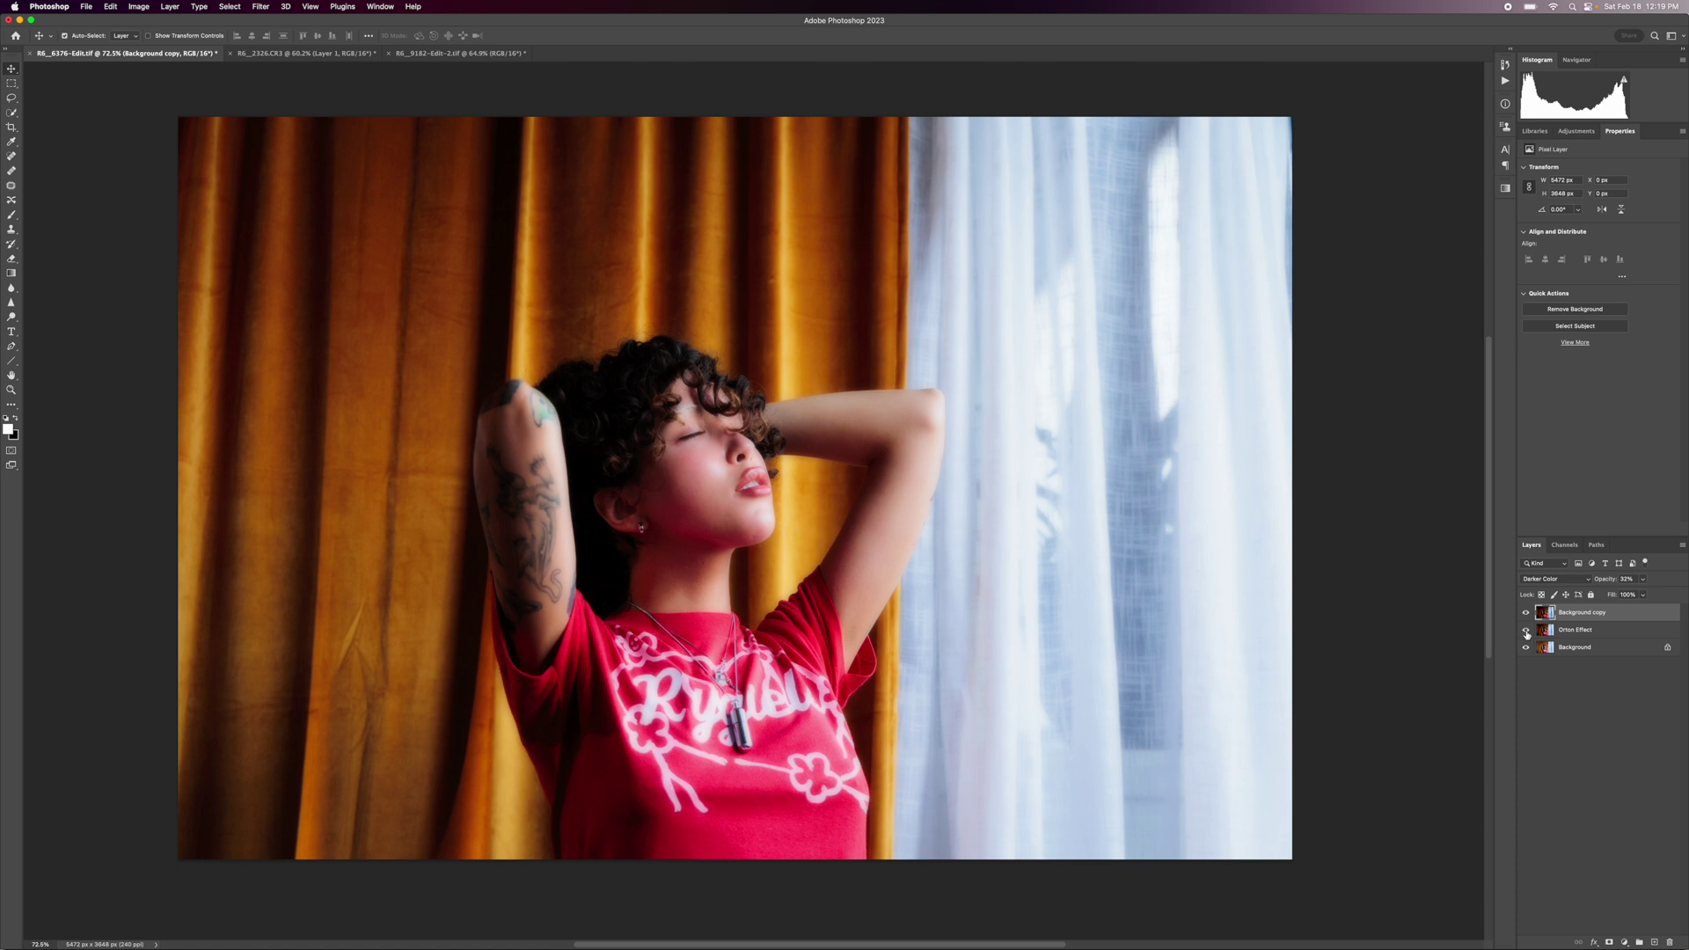
# Drop the Orton Effect layer's opacity toward 58%, then hide and restore it and Background copy to compare.
pyautogui.click(1560, 632)
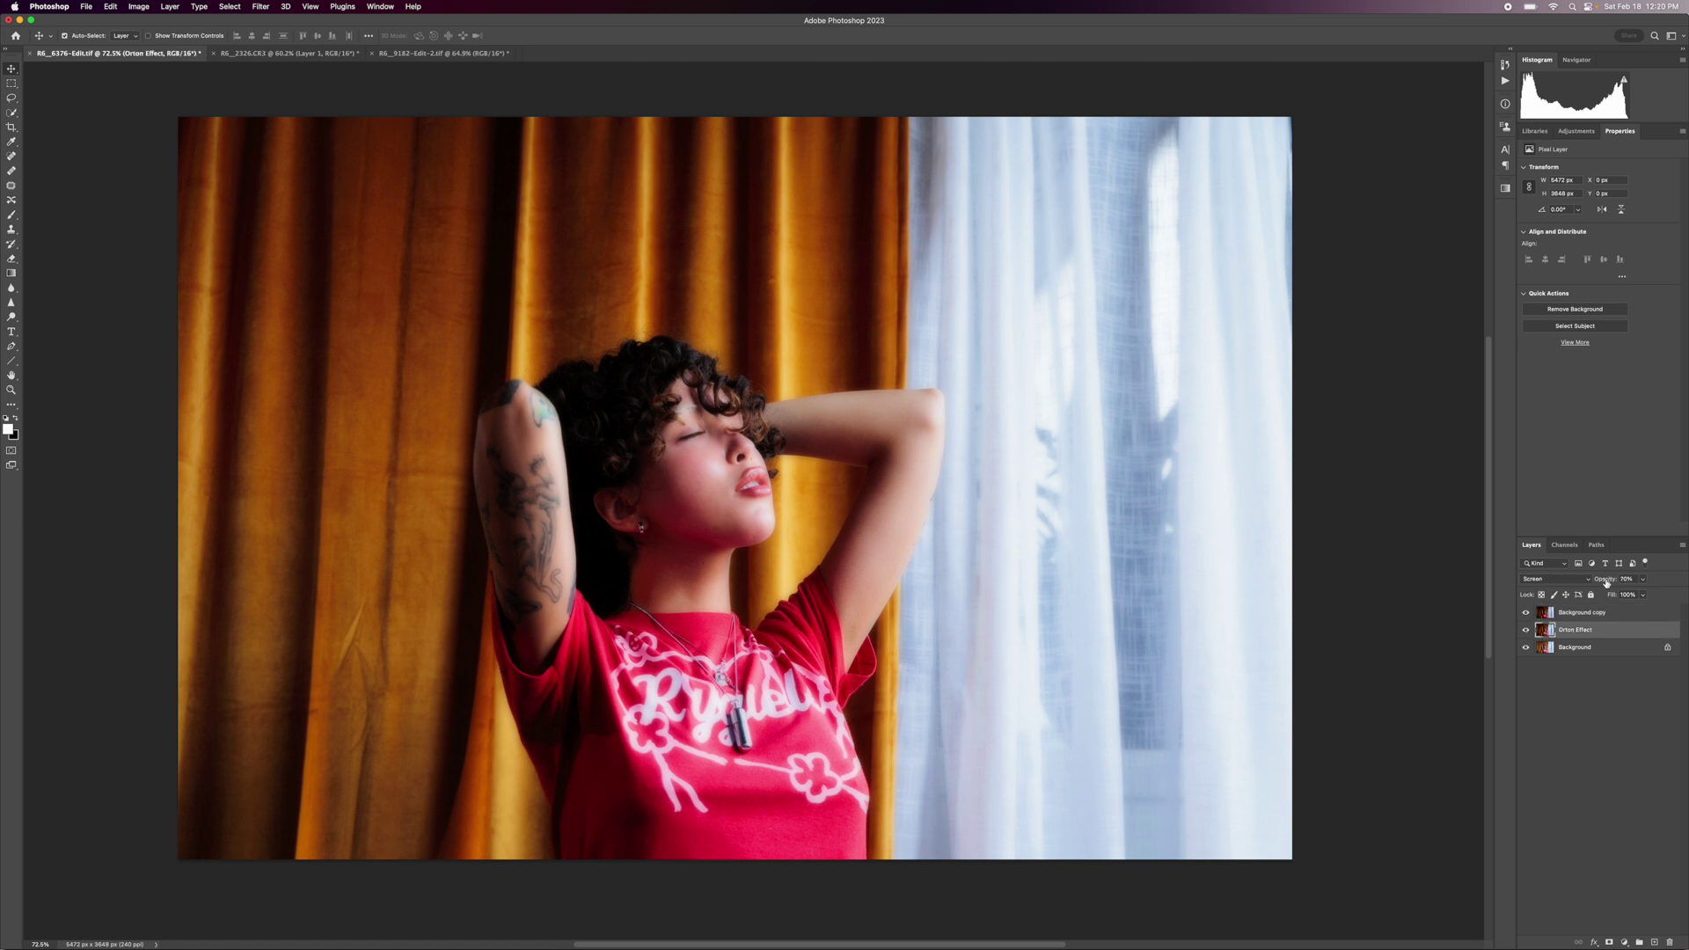
pyautogui.moveTo(1606, 582); pyautogui.dragTo(1604, 584)
pyautogui.click(1527, 630)
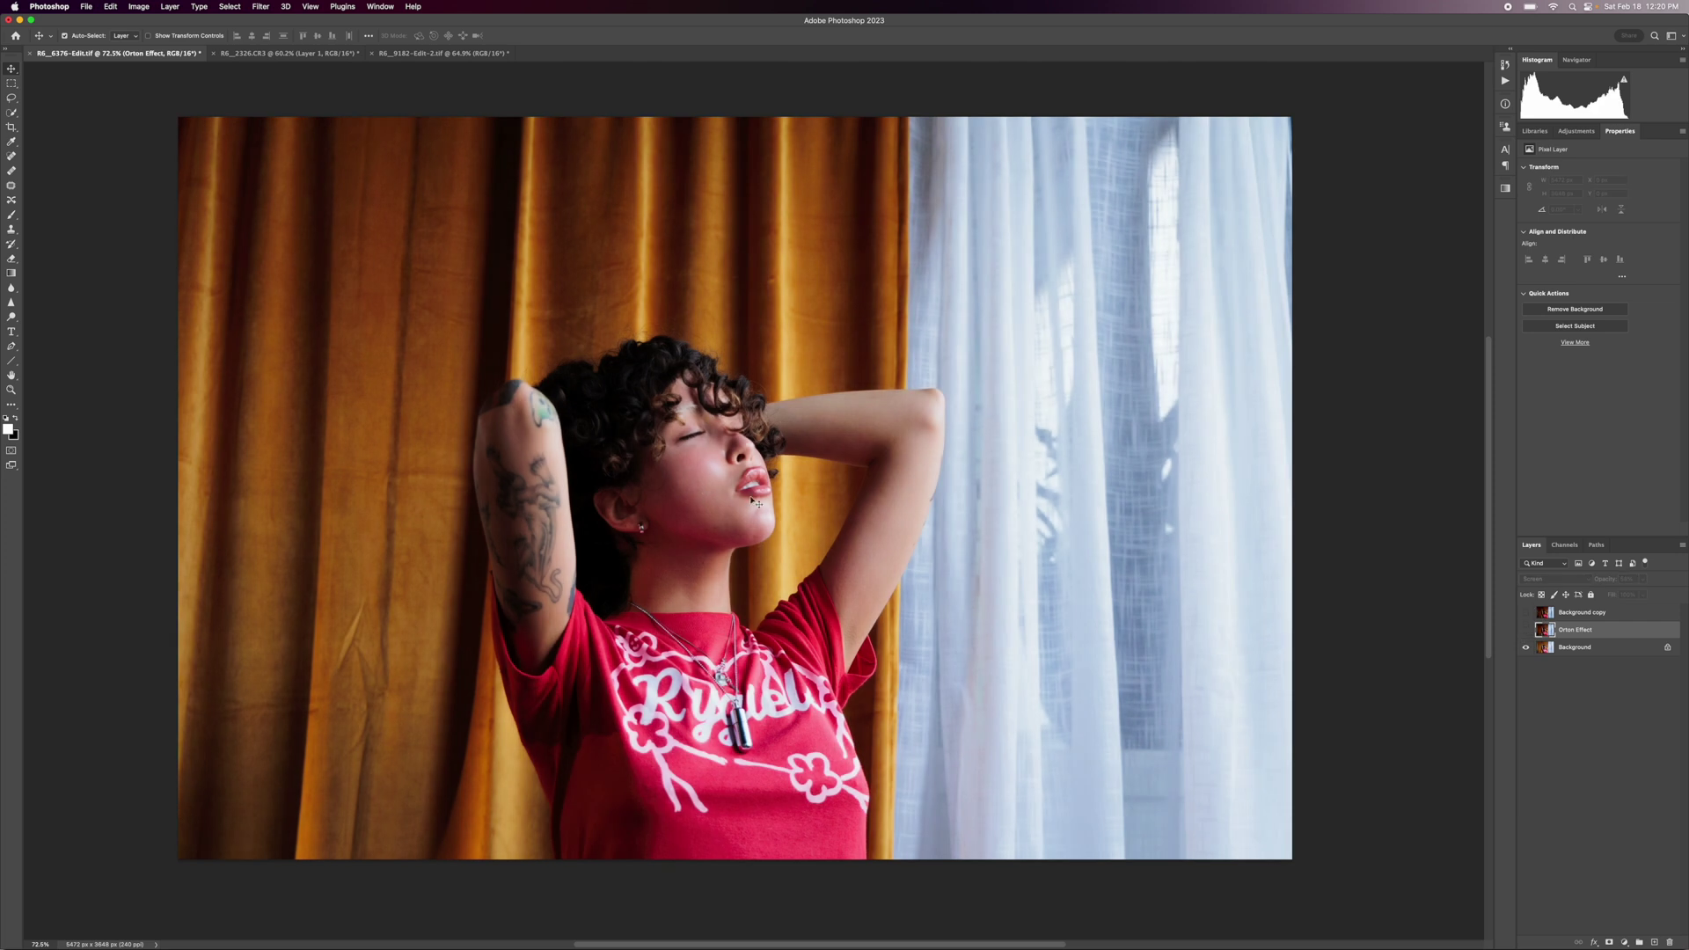
pyautogui.click(1527, 616)
pyautogui.click(1525, 629)
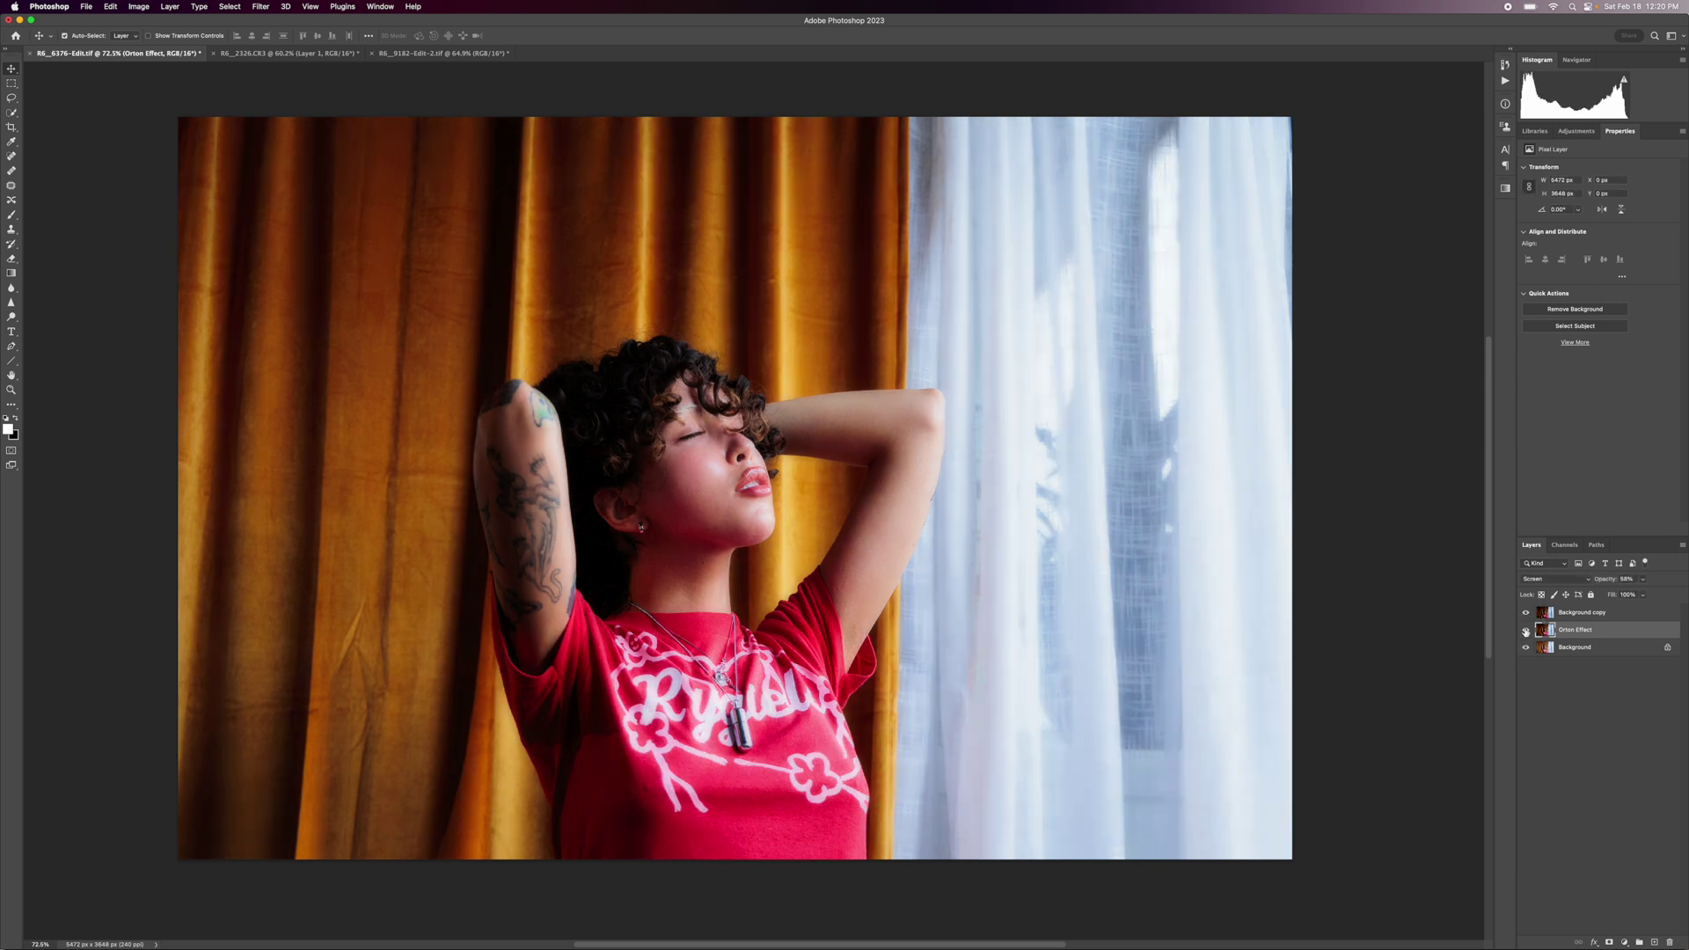